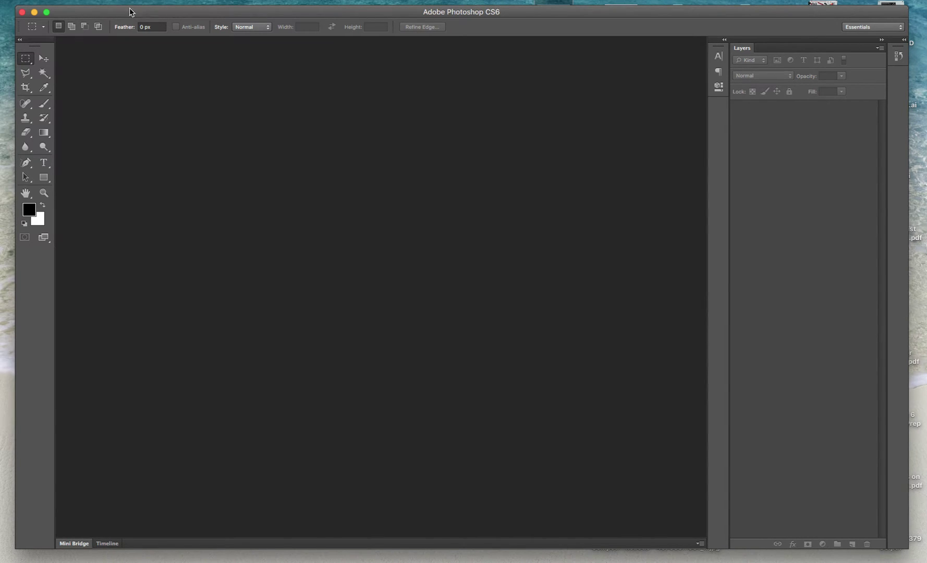
Preview the Sunday Times travel cover and islands-magazine.jpg reference images on the desktop.
{"action": "left_click_drag", "start_coordinate": [94, 13], "coordinate": [102, 328]}
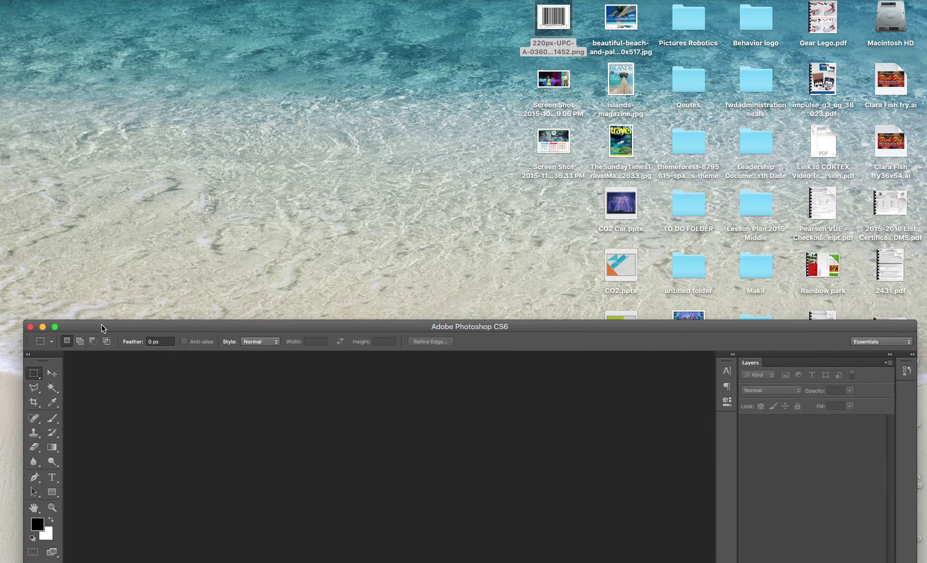
{"action": "left_click", "coordinate": [629, 137]}
{"action": "key", "text": "space"}
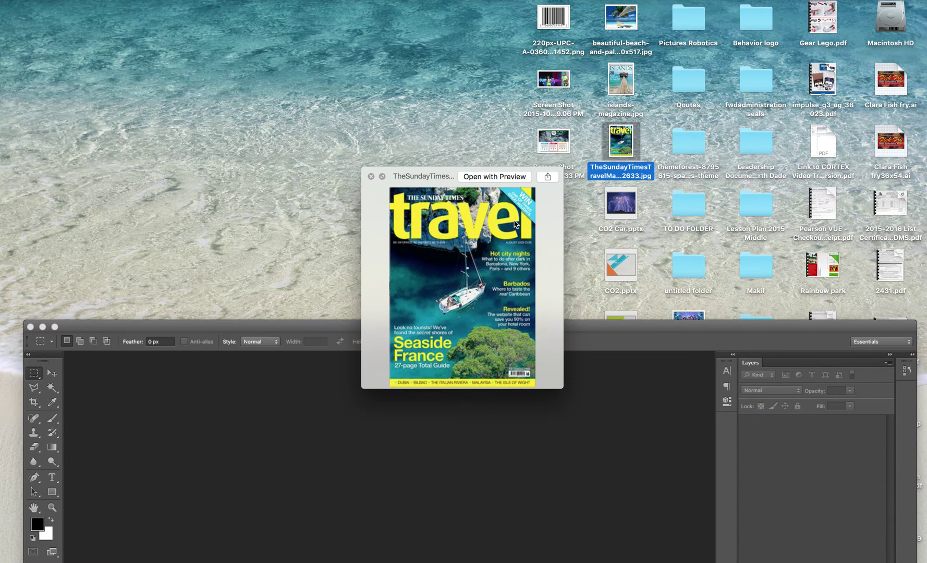
{"action": "key", "text": "space"}
{"action": "left_click", "coordinate": [624, 79]}
{"action": "key", "text": "space"}
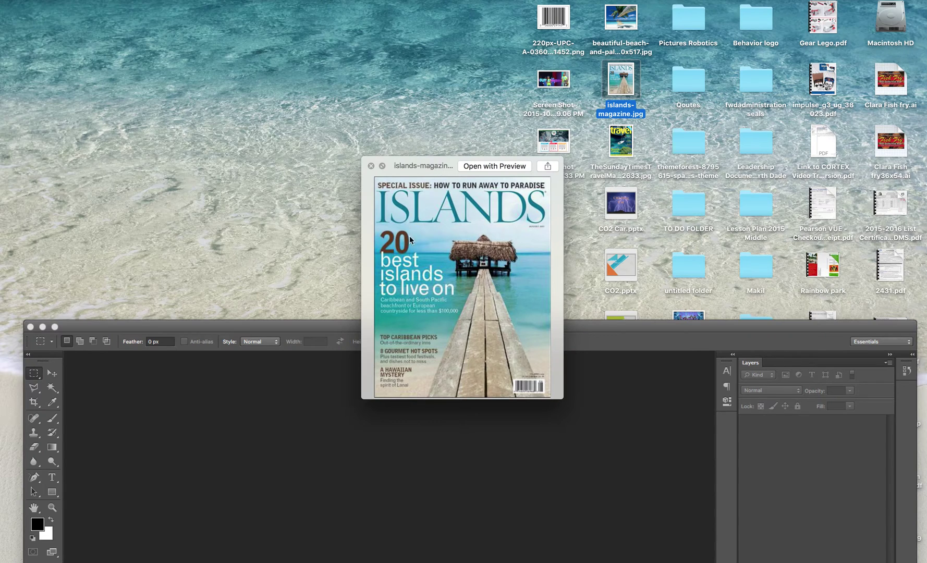
{"action": "key", "text": "space"}
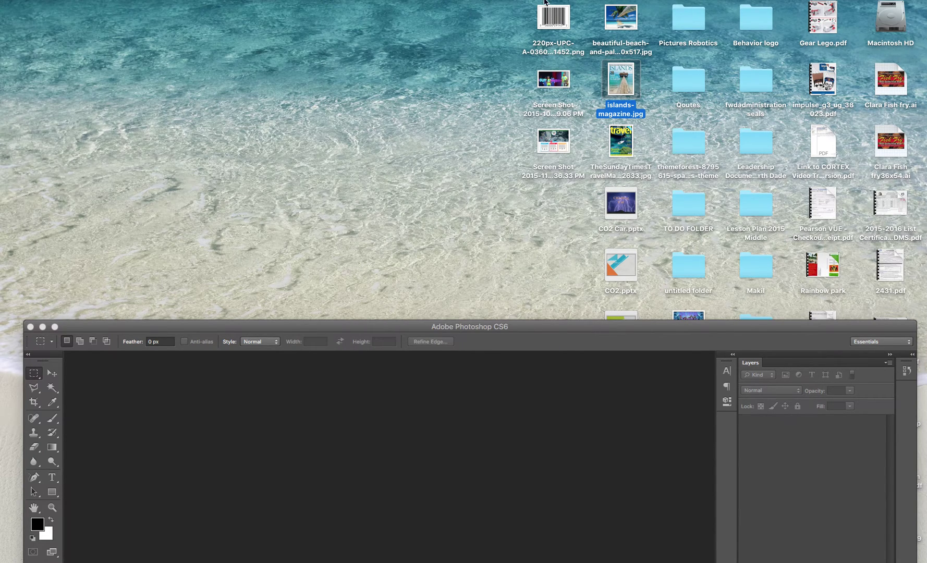
Preview the barcode image, then bring Photoshop back to full view.
{"action": "left_click", "coordinate": [548, 28]}
{"action": "key", "text": "space"}
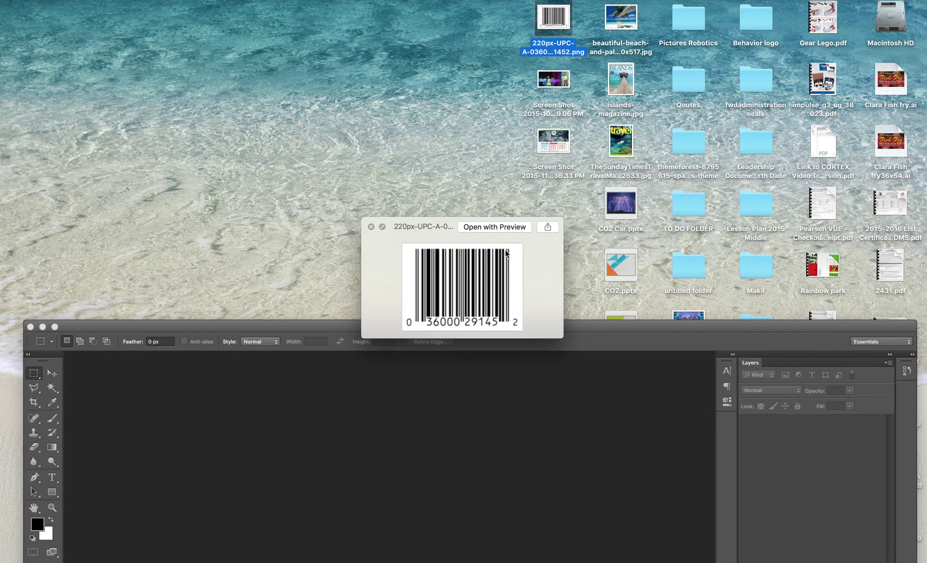
{"action": "key", "text": "space"}
{"action": "left_click", "coordinate": [537, 327]}
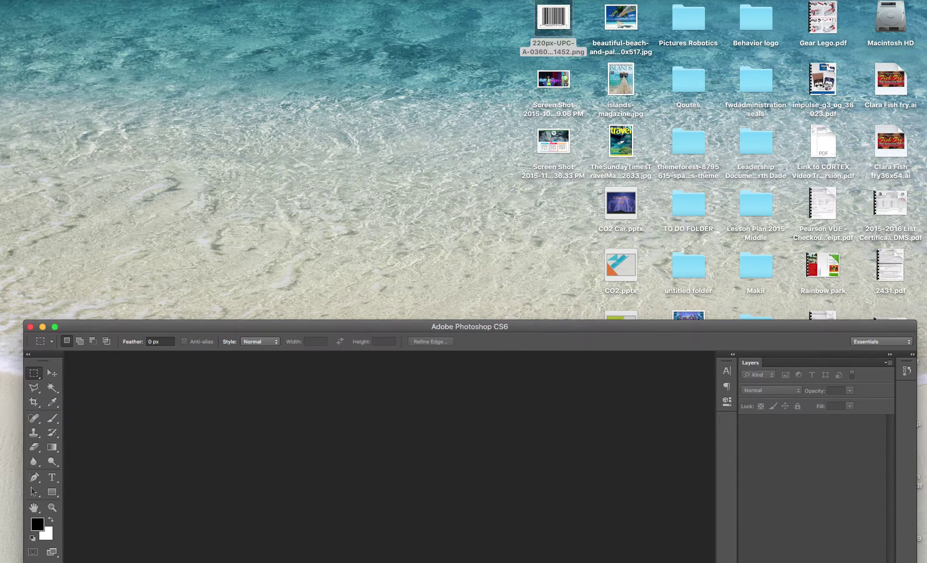
{"action": "left_click_drag", "start_coordinate": [514, 328], "coordinate": [499, 13]}
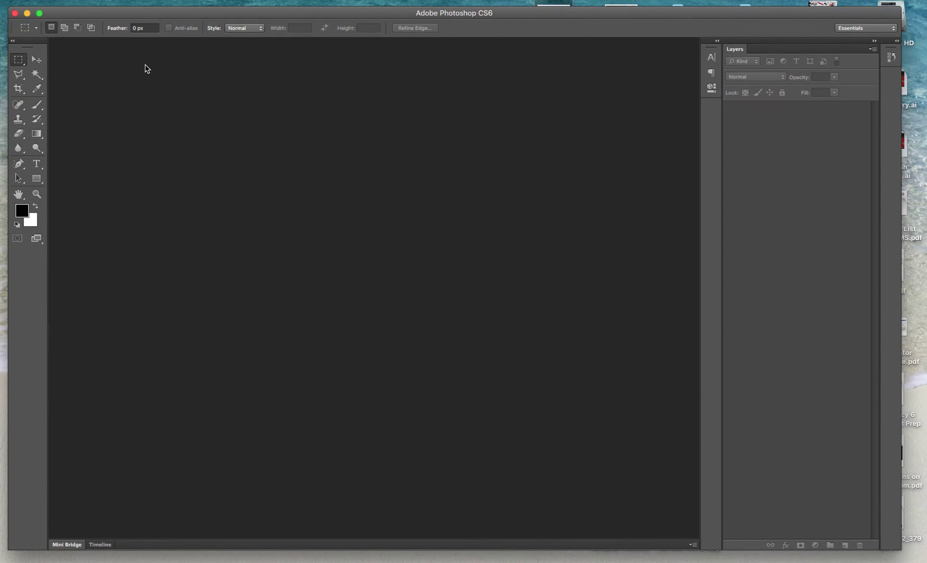
Create 'Travel Magazine': 8 × 11 in, 300 ppi, CMYK, transparent background.
{"action": "left_click", "coordinate": [90, 0]}
{"action": "left_click", "coordinate": [97, 2]}
{"action": "left_click_drag", "start_coordinate": [676, 309], "coordinate": [358, 134]}
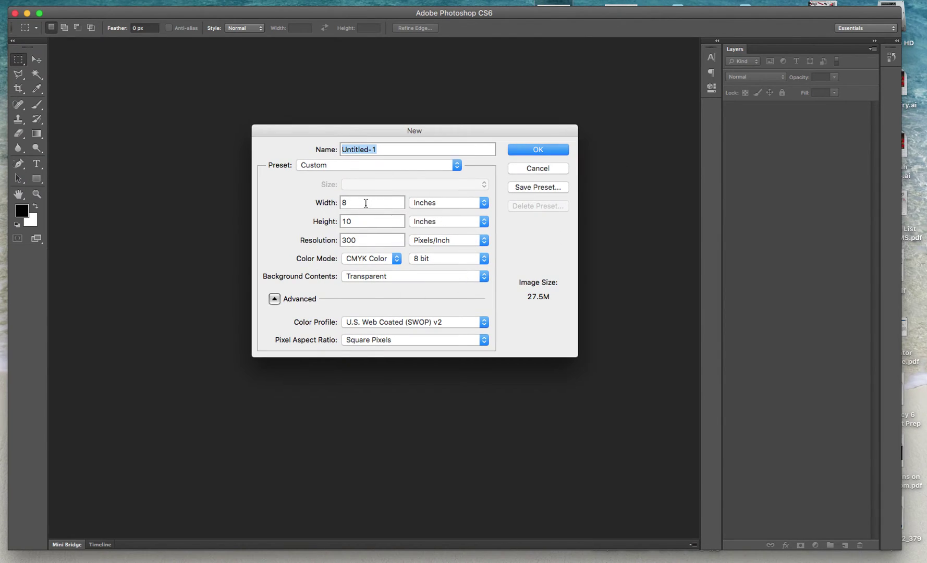
{"action": "left_click_drag", "start_coordinate": [366, 203], "coordinate": [327, 204]}
{"action": "left_click", "coordinate": [353, 221]}
{"action": "key", "text": "BackSpace"}
{"action": "type", "text": "1"}
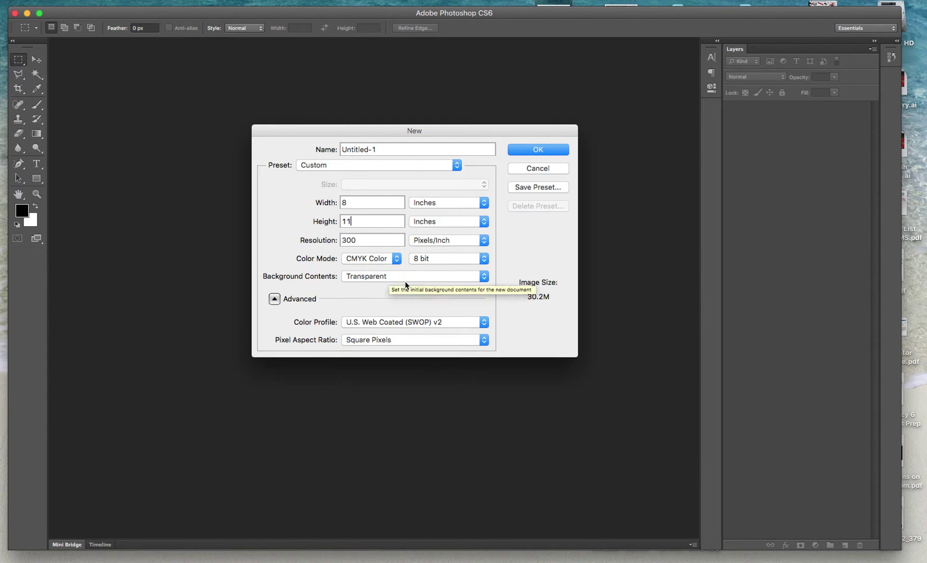
{"action": "left_click", "coordinate": [404, 148]}
{"action": "left_click_drag", "start_coordinate": [403, 149], "coordinate": [291, 147]}
{"action": "type", "text": "Travel Magazine"}
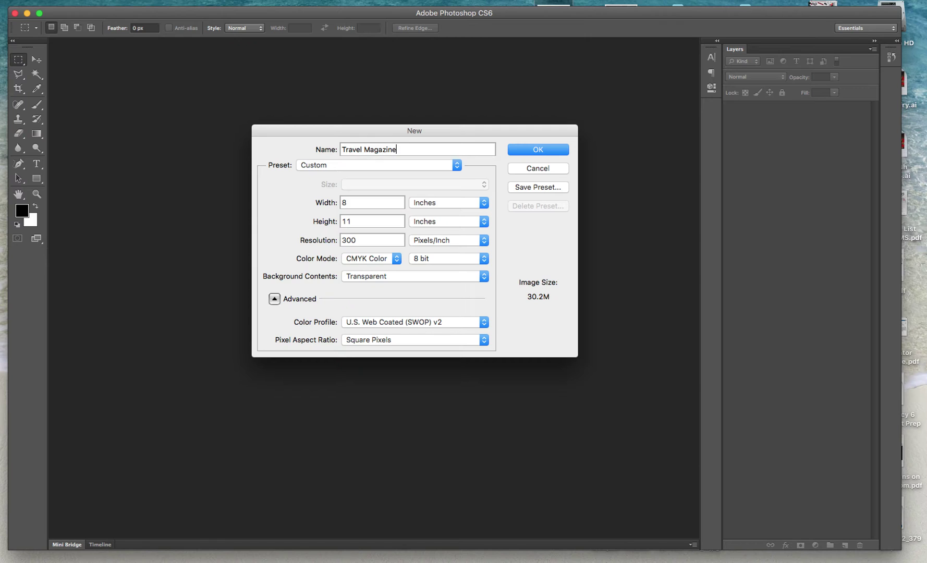
{"action": "left_click", "coordinate": [522, 153]}
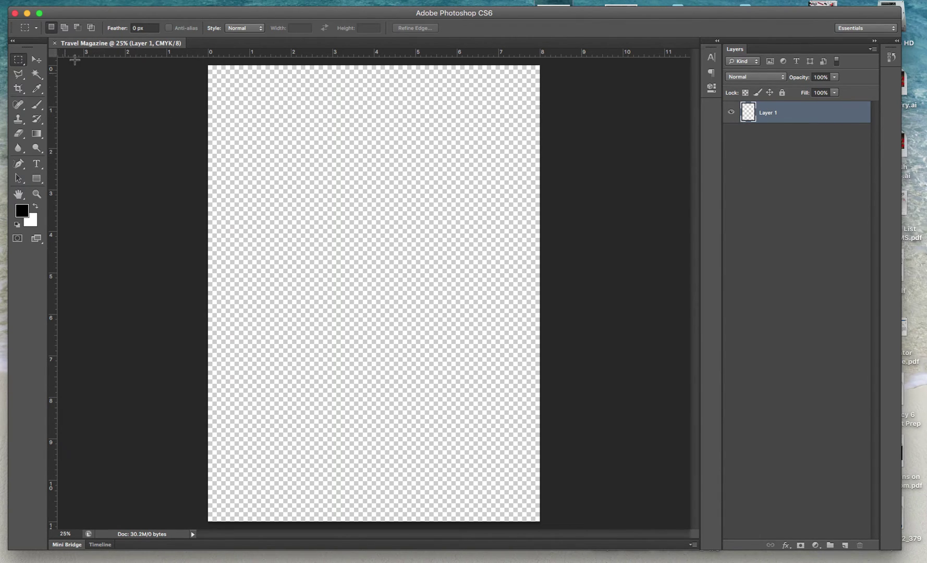
Fill Layer 1 with off-white #f3f0f0 via Edit > Fill, then select the Move tool.
{"action": "left_click", "coordinate": [105, 0]}
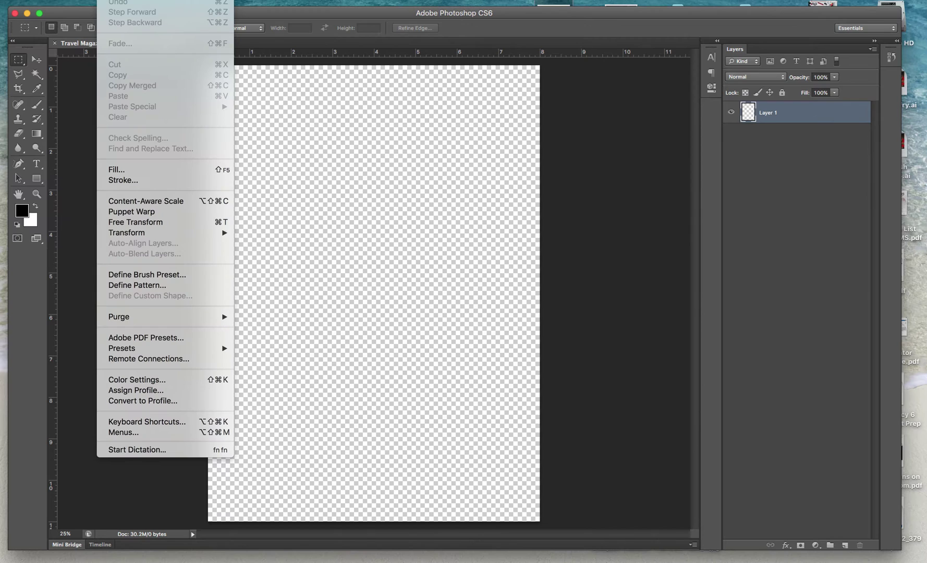
{"action": "left_click", "coordinate": [121, 172]}
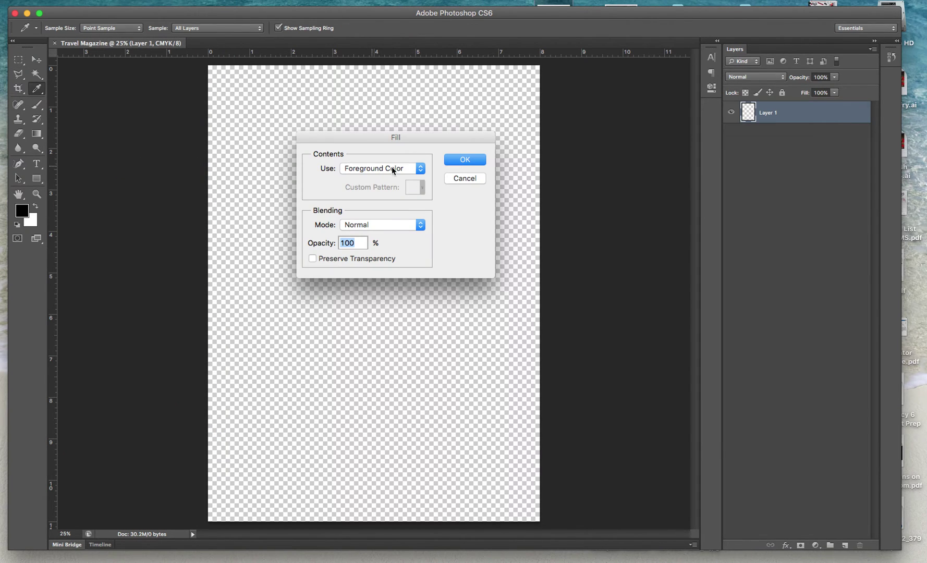
{"action": "left_click", "coordinate": [395, 168]}
{"action": "left_click", "coordinate": [385, 189]}
{"action": "left_click_drag", "start_coordinate": [553, 213], "coordinate": [532, 204]}
{"action": "left_click", "coordinate": [788, 198]}
{"action": "left_click", "coordinate": [473, 160]}
{"action": "key", "text": "m"}
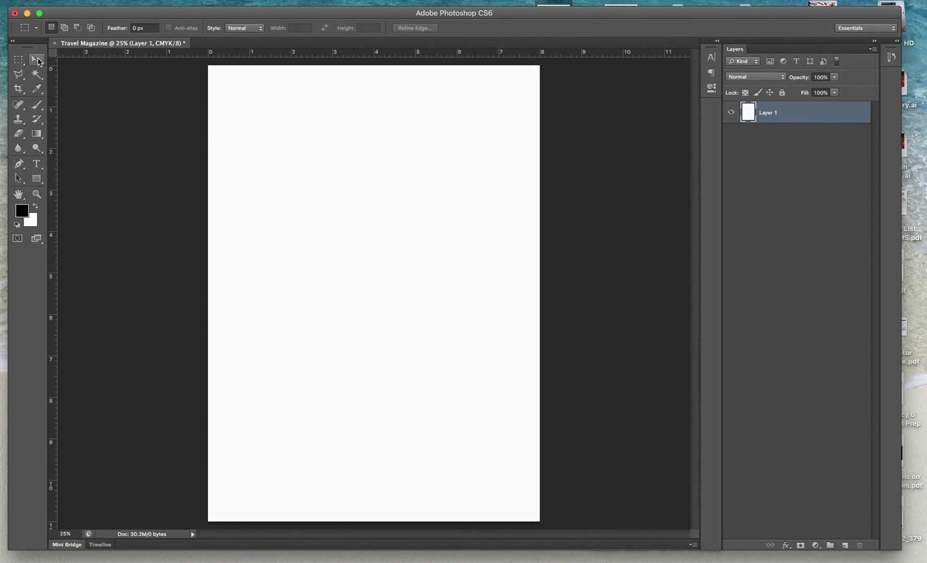
{"action": "left_click", "coordinate": [37, 61]}
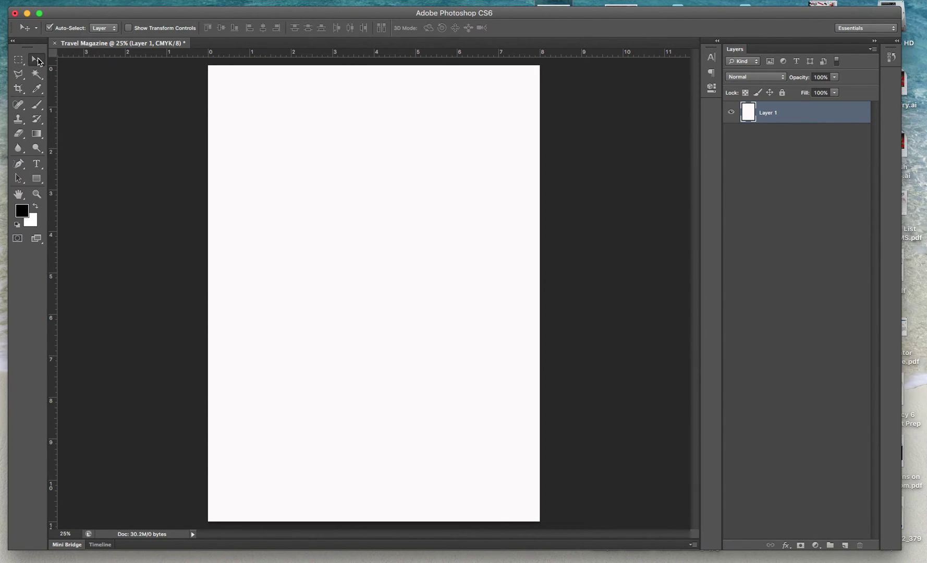
Browse the Desktop in the Open dialog, previewing the magazine cover and screenshot files.
{"action": "left_click", "coordinate": [85, 0]}
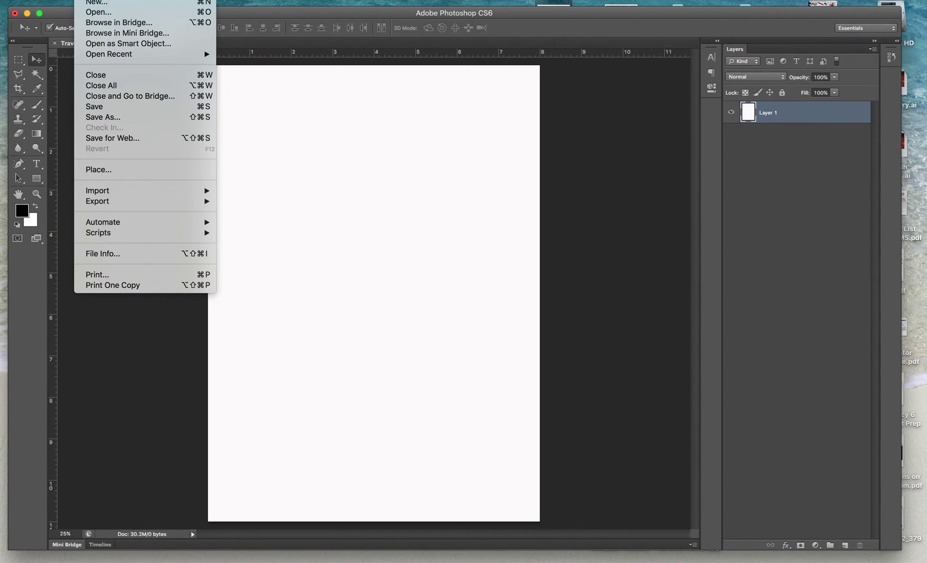
{"action": "left_click", "coordinate": [92, 13]}
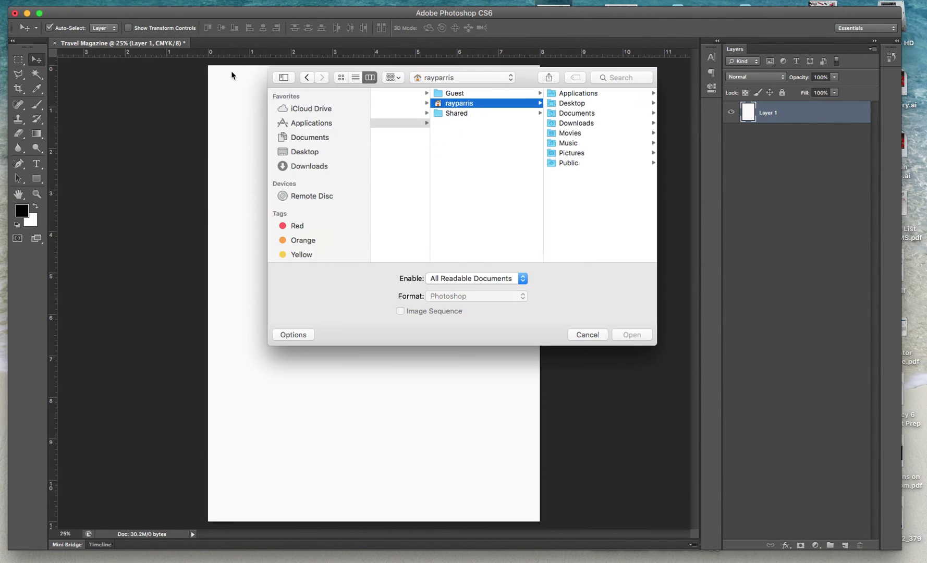
{"action": "left_click", "coordinate": [302, 151]}
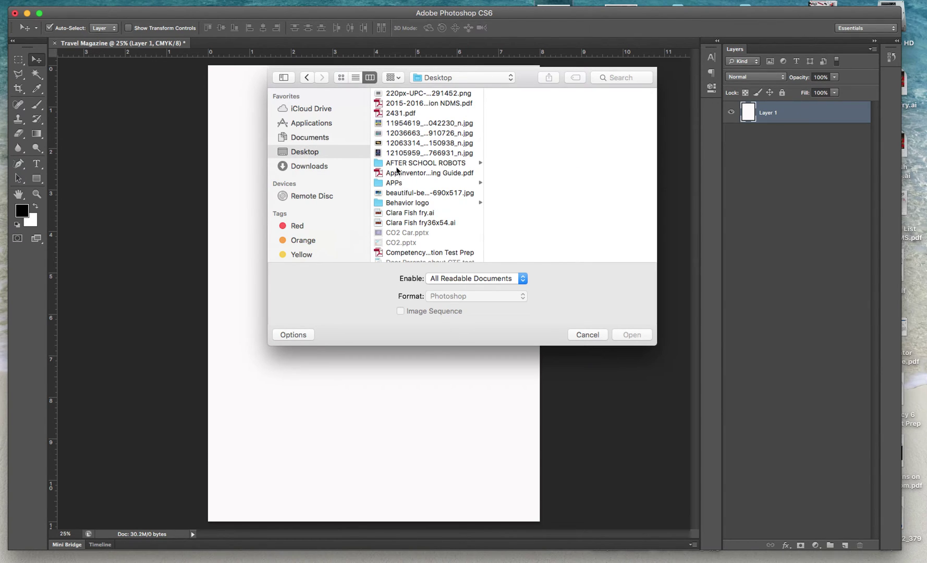
{"action": "scroll", "coordinate": [408, 219], "scroll_direction": "down", "scroll_amount": 10}
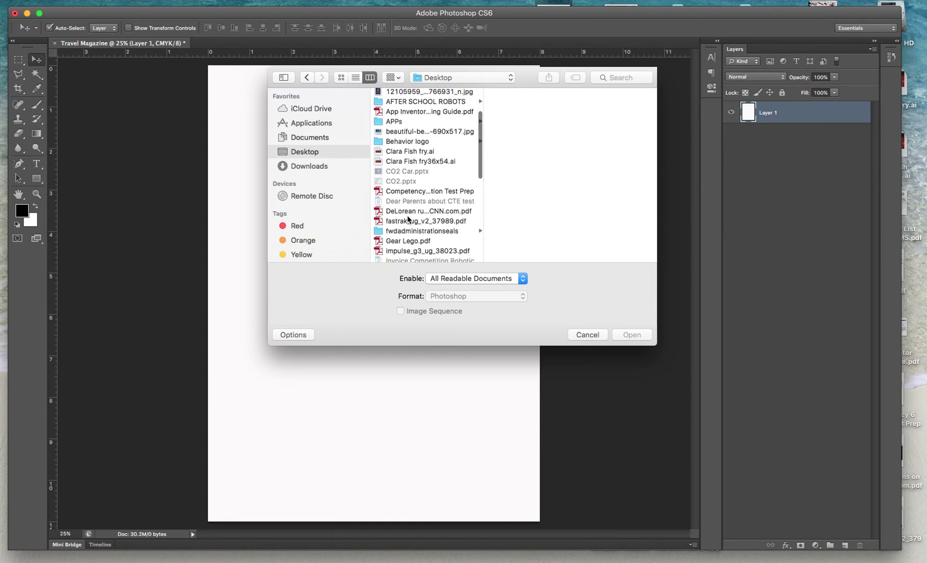
{"action": "left_click", "coordinate": [412, 158]}
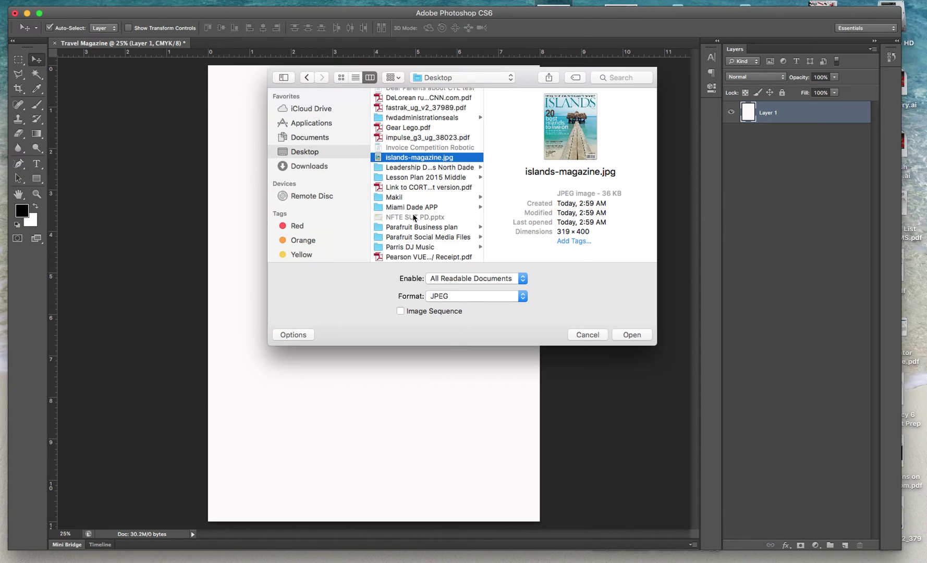
{"action": "scroll", "coordinate": [412, 213], "scroll_direction": "down", "scroll_amount": 6}
{"action": "left_click", "coordinate": [406, 205]}
{"action": "scroll", "coordinate": [403, 224], "scroll_direction": "down", "scroll_amount": 1}
{"action": "left_click", "coordinate": [402, 238]}
{"action": "scroll", "coordinate": [402, 238], "scroll_direction": "up", "scroll_amount": 2}
{"action": "scroll", "coordinate": [401, 242], "scroll_direction": "up", "scroll_amount": 5}
{"action": "scroll", "coordinate": [401, 242], "scroll_direction": "up", "scroll_amount": 9}
{"action": "scroll", "coordinate": [402, 242], "scroll_direction": "up", "scroll_amount": 1}
Select the beautiful-beach-and-palms JPG and open it.
{"action": "left_click", "coordinate": [399, 132]}
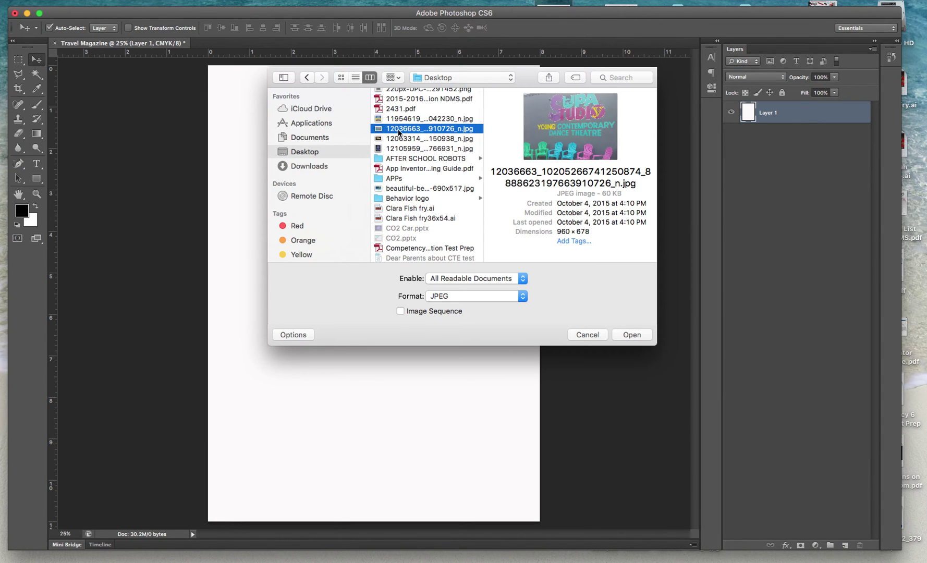
{"action": "left_click", "coordinate": [397, 121]}
{"action": "left_click", "coordinate": [395, 149]}
{"action": "scroll", "coordinate": [396, 151], "scroll_direction": "up", "scroll_amount": 1}
{"action": "left_click", "coordinate": [401, 94]}
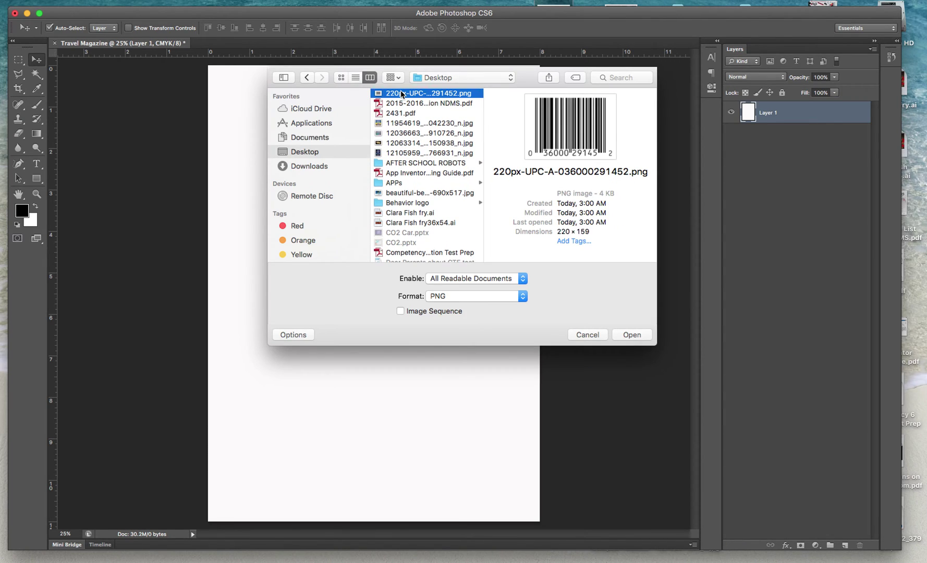
{"action": "left_click", "coordinate": [406, 196]}
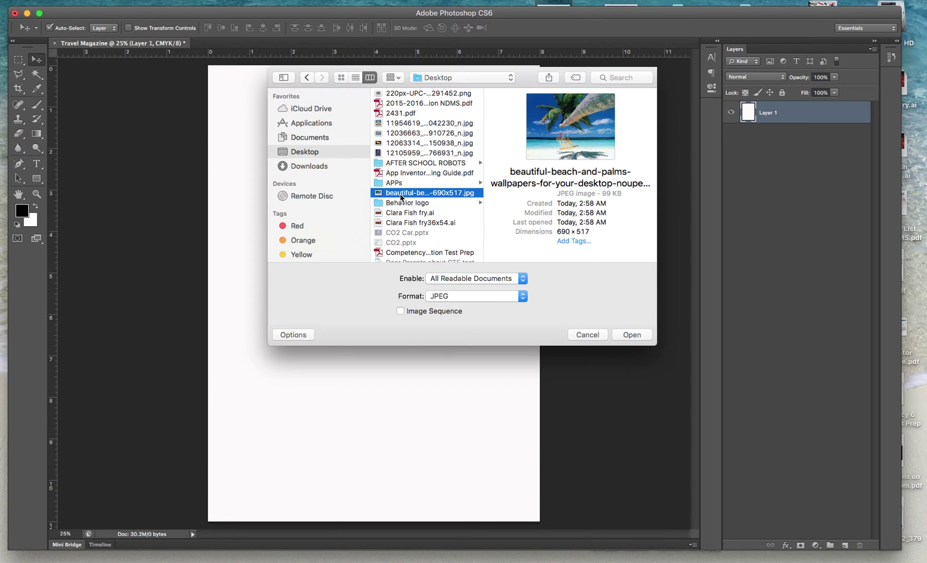
{"action": "left_click", "coordinate": [631, 334]}
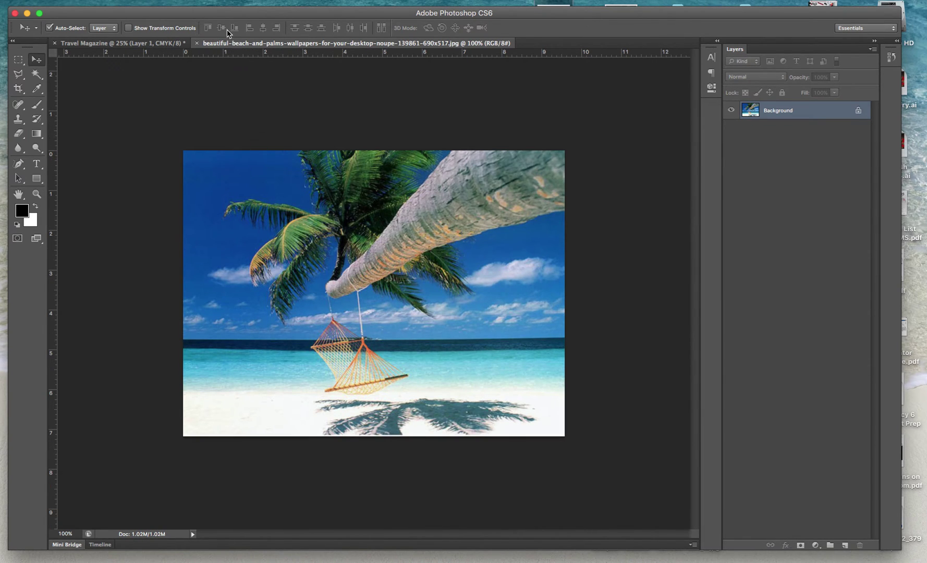
Select all of the beach photo and copy it.
{"action": "left_click", "coordinate": [156, 45]}
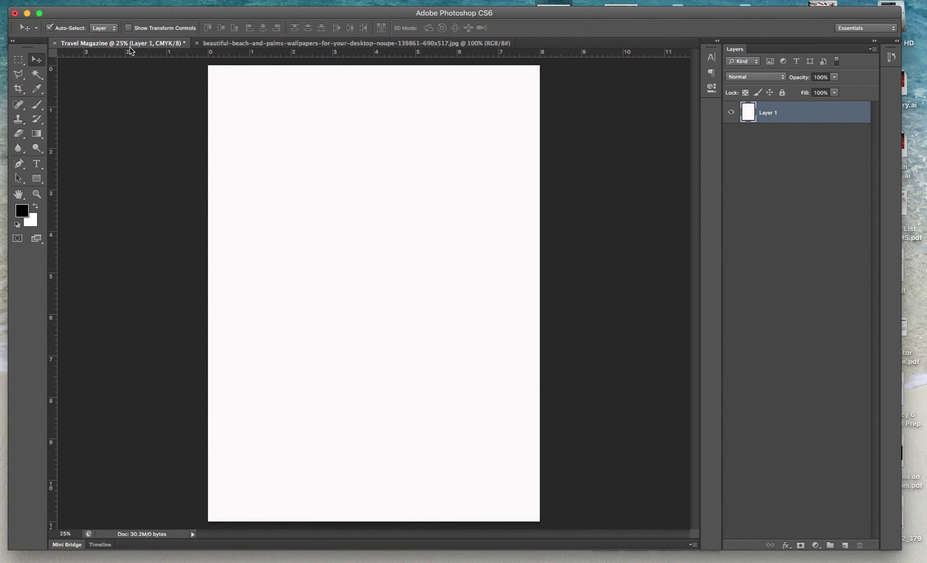
{"action": "left_click", "coordinate": [199, 45]}
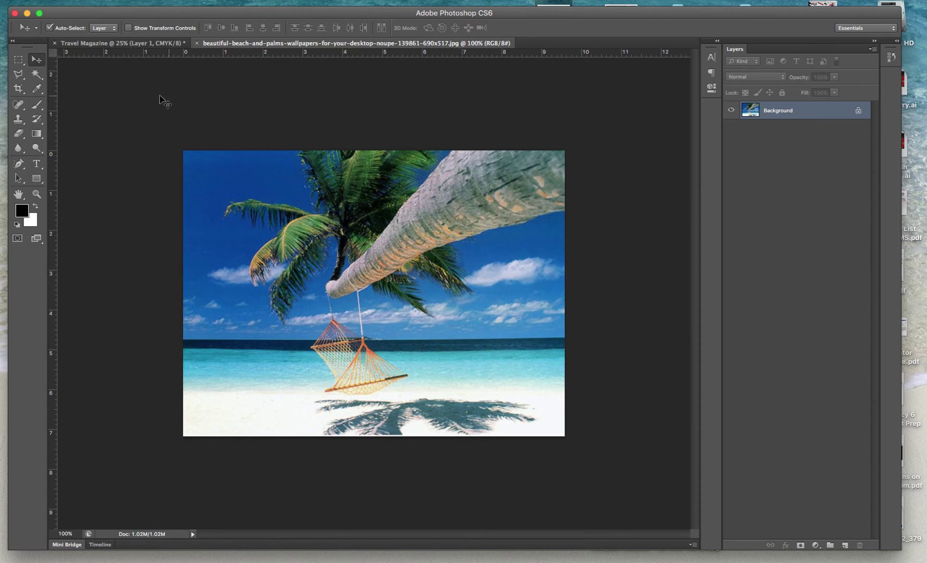
{"action": "left_click", "coordinate": [175, 46]}
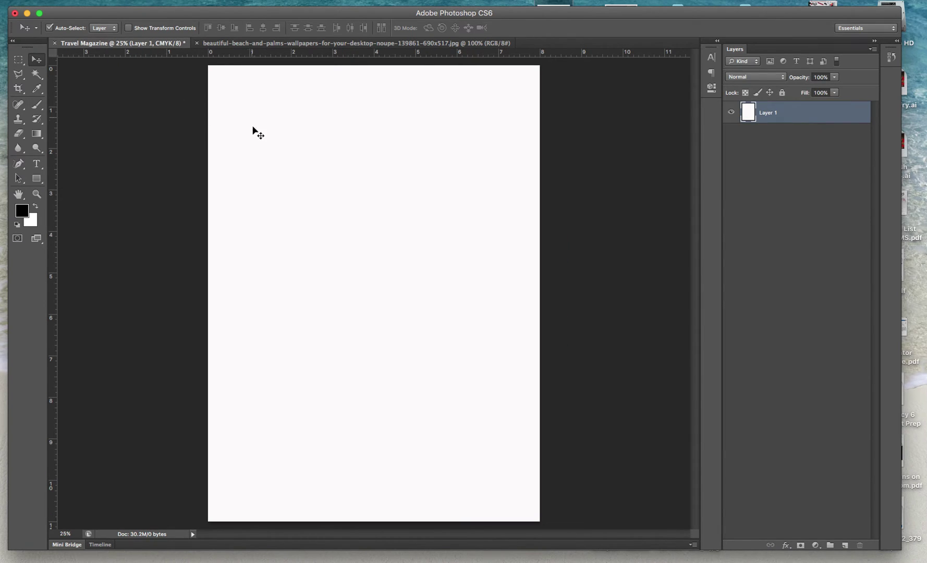
{"action": "left_click", "coordinate": [269, 45]}
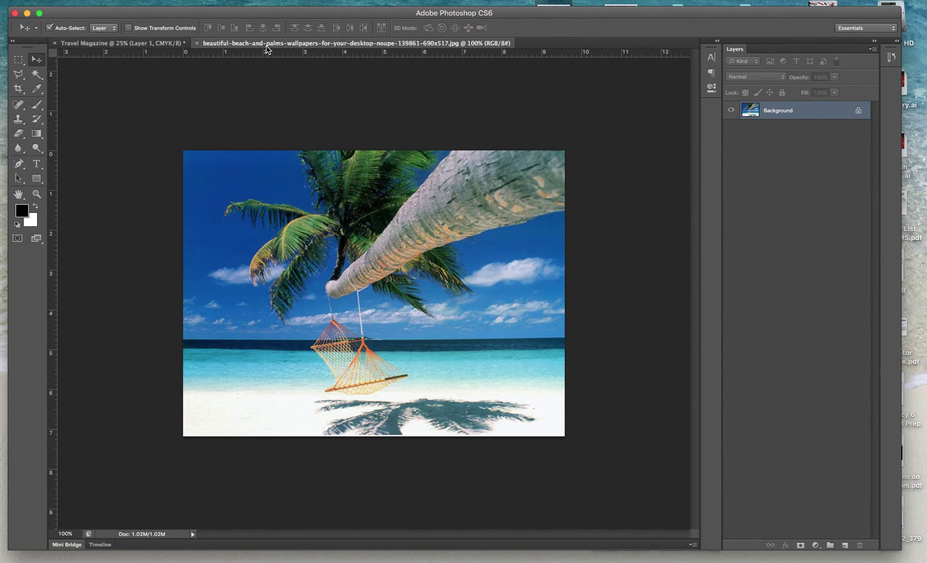
{"action": "left_click", "coordinate": [224, 0]}
{"action": "left_click", "coordinate": [230, 2]}
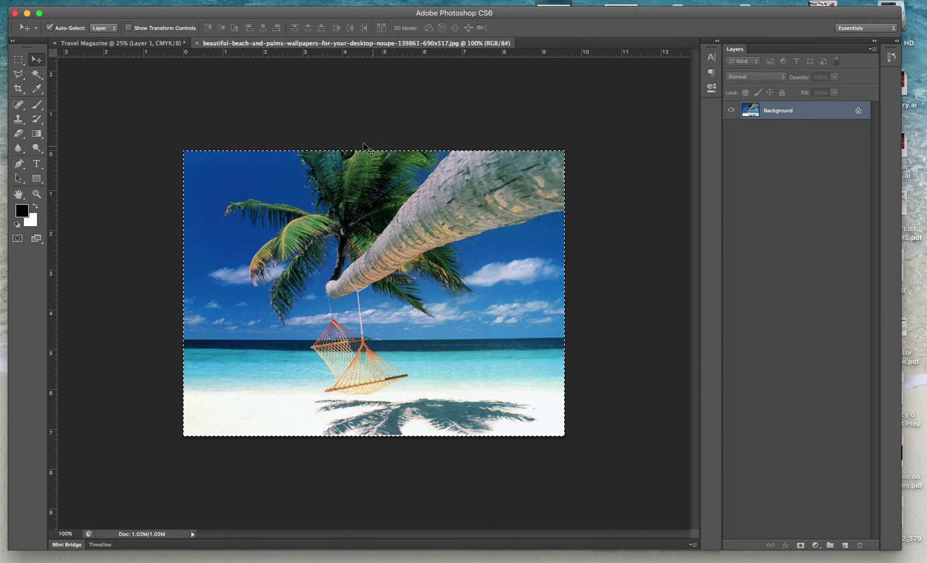
{"action": "left_click", "coordinate": [110, 1]}
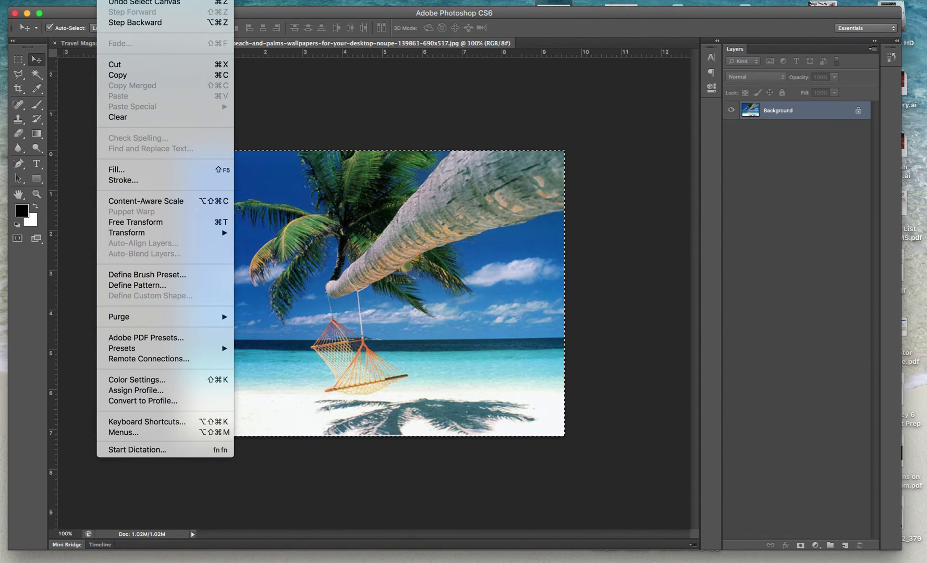
{"action": "left_click", "coordinate": [122, 76]}
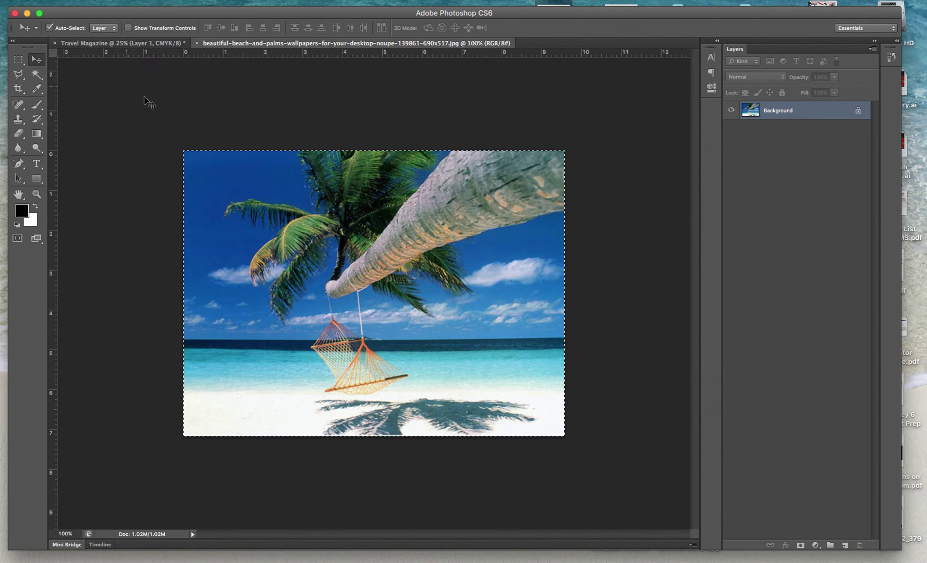
Paste the beach photo into Travel Magazine as Layer 2 and close the beach file.
{"action": "left_click", "coordinate": [163, 44]}
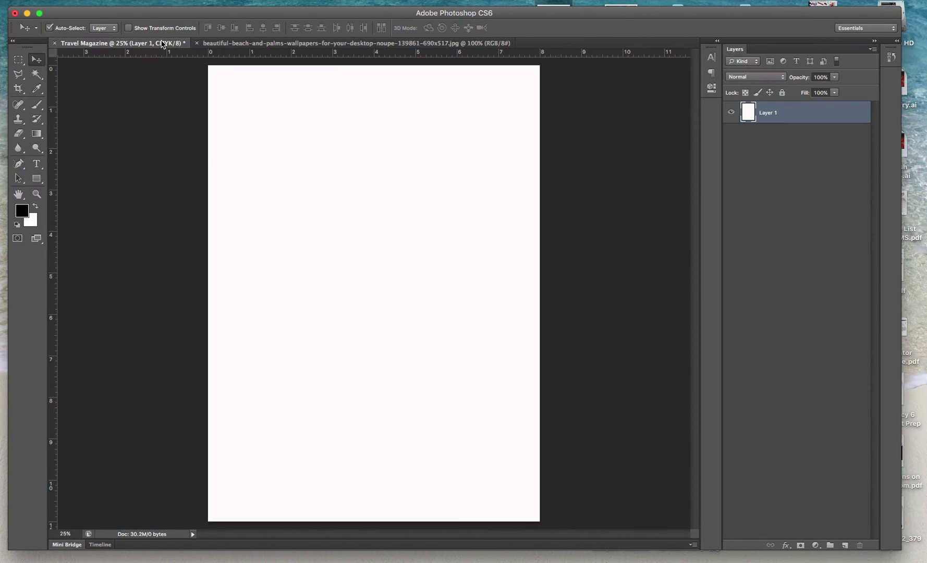
{"action": "left_click", "coordinate": [109, 1]}
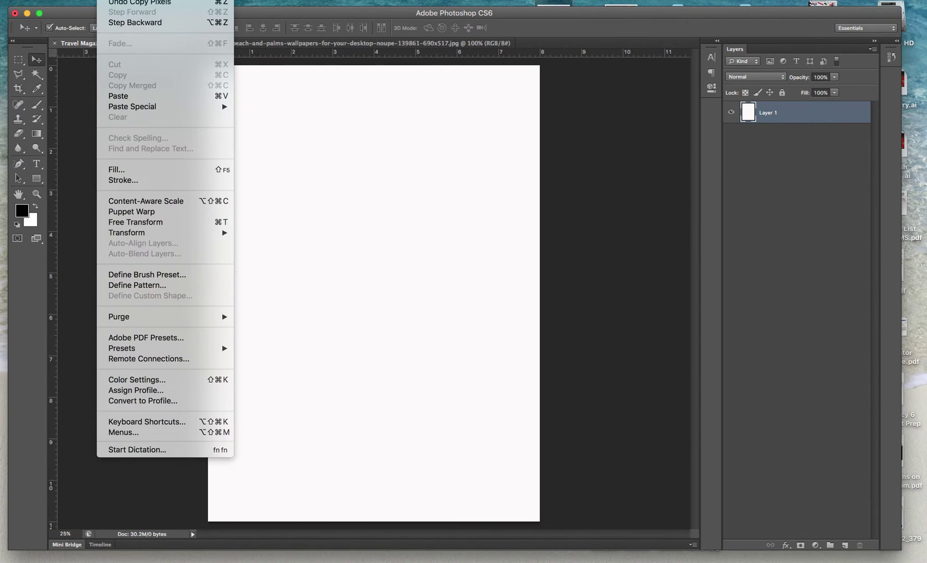
{"action": "left_click", "coordinate": [125, 98]}
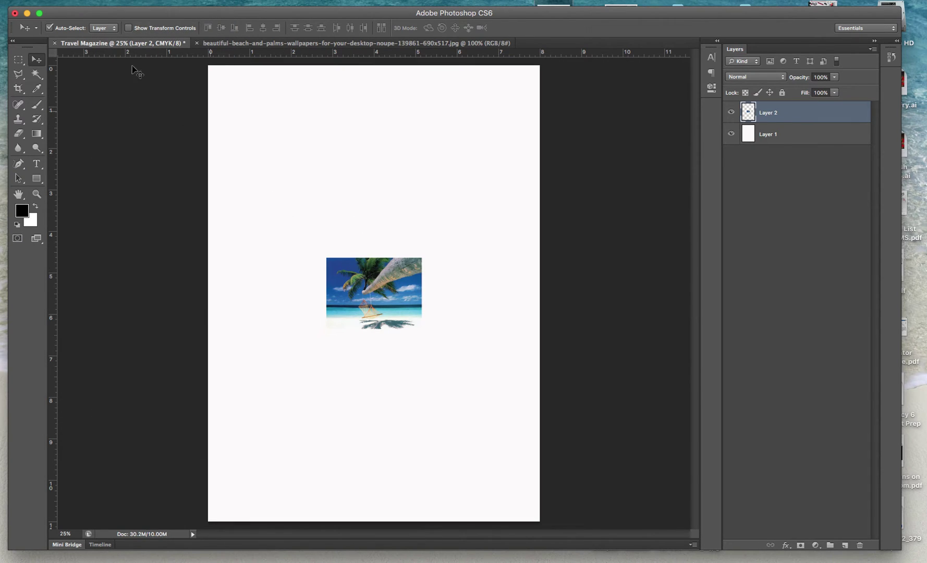
{"action": "left_click", "coordinate": [279, 44]}
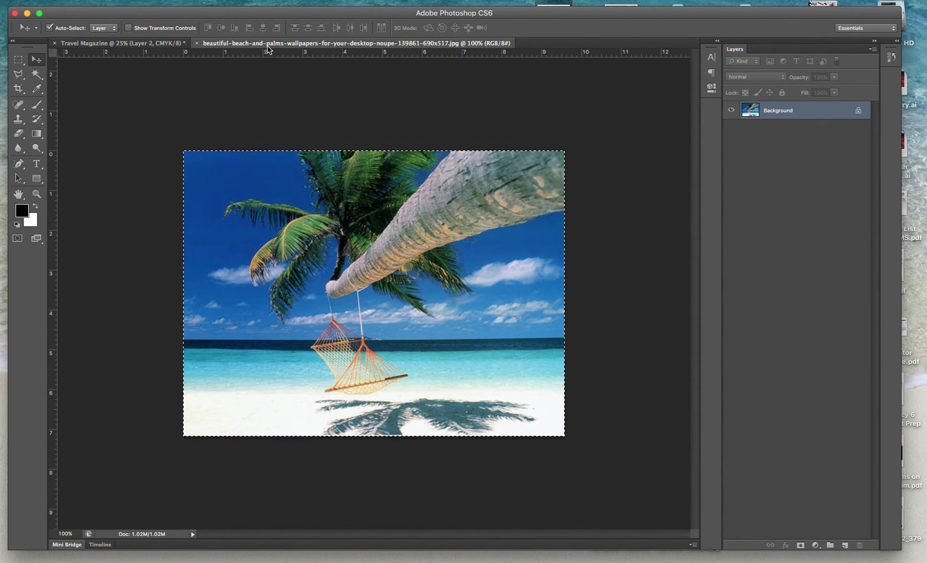
{"action": "left_click", "coordinate": [196, 43]}
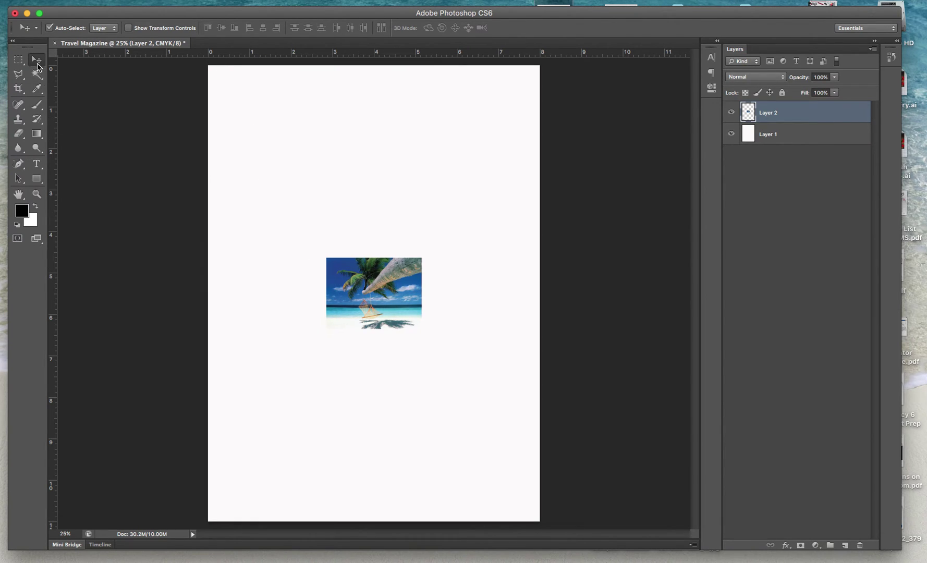
Scale the beach photo with Edit > Transform > Scale to fill the whole 8 × 11 page.
{"action": "left_click_drag", "start_coordinate": [348, 280], "coordinate": [229, 83]}
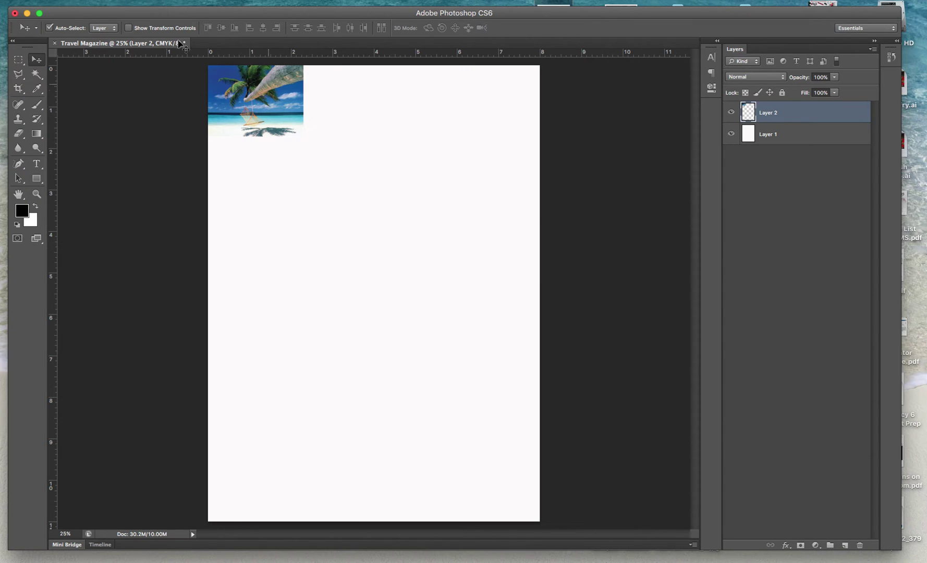
{"action": "left_click", "coordinate": [112, 0]}
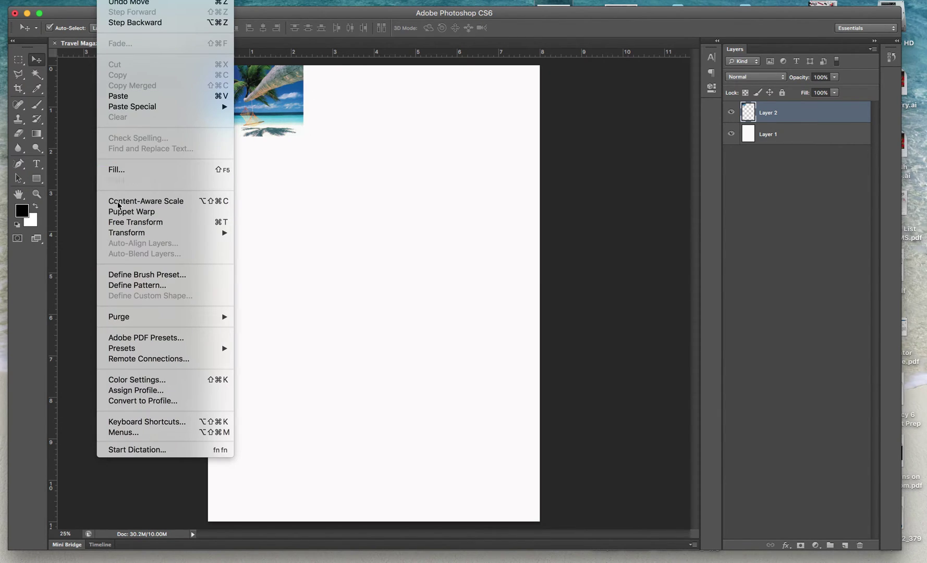
{"action": "mouse_move", "coordinate": [126, 236]}
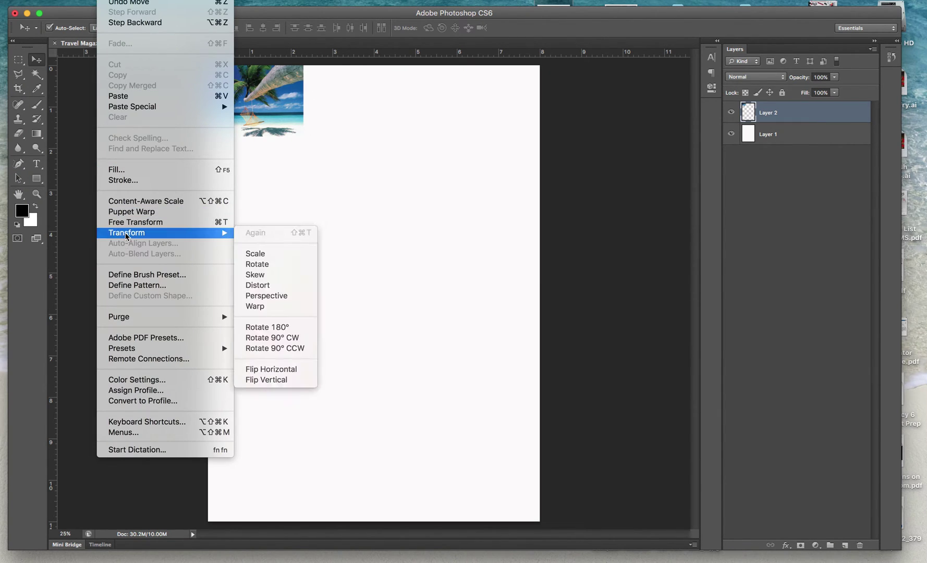
{"action": "left_click", "coordinate": [269, 253]}
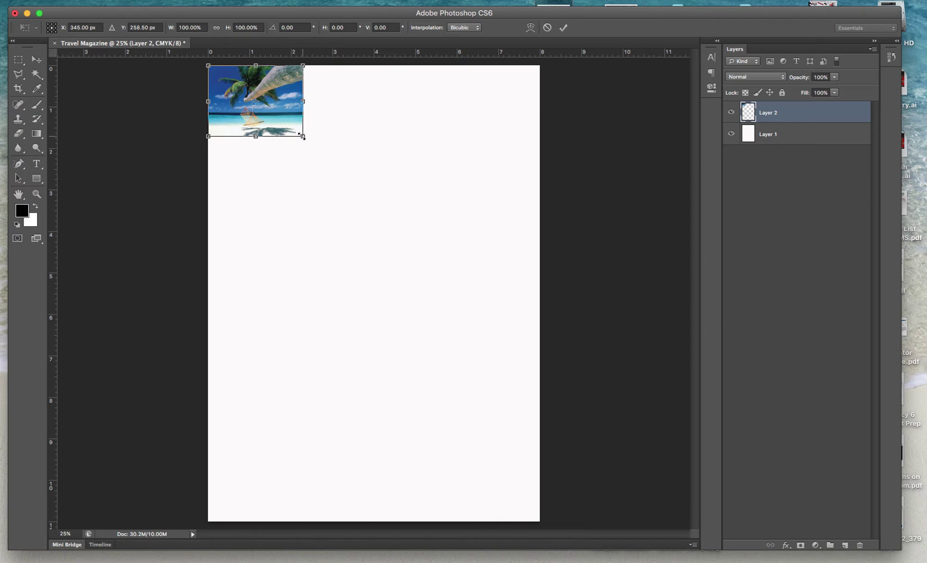
{"action": "left_click_drag", "start_coordinate": [304, 138], "coordinate": [806, 562]}
{"action": "left_click_drag", "start_coordinate": [463, 360], "coordinate": [455, 359]}
{"action": "key", "text": "Return"}
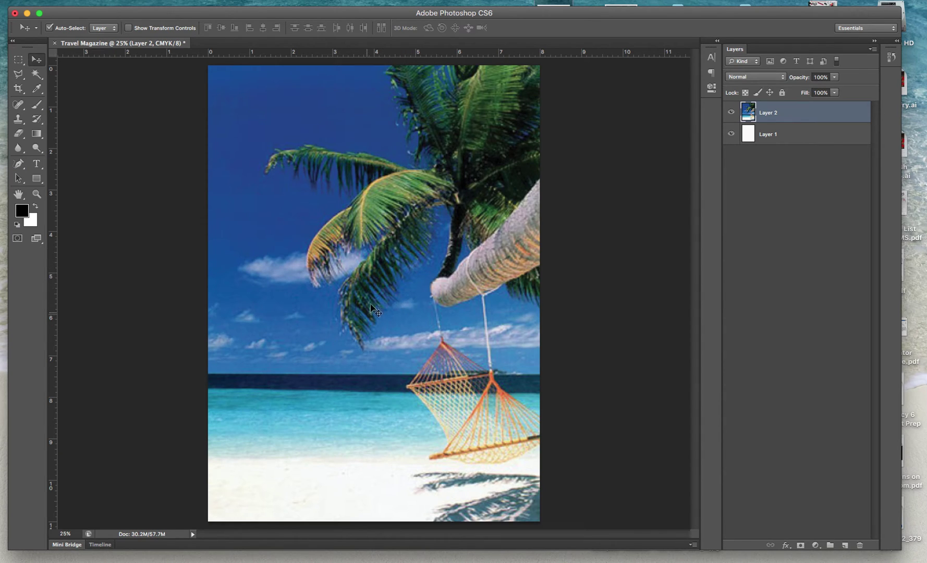
{"action": "left_click_drag", "start_coordinate": [404, 240], "coordinate": [404, 241]}
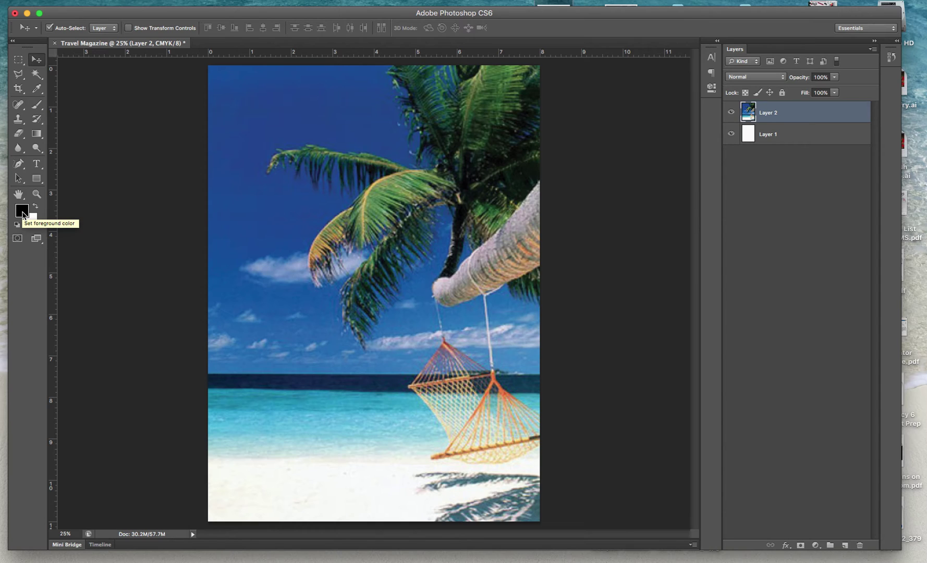
Pick golden yellow #f9c100 as the foreground colour in the Color Picker.
{"action": "left_click", "coordinate": [22, 211]}
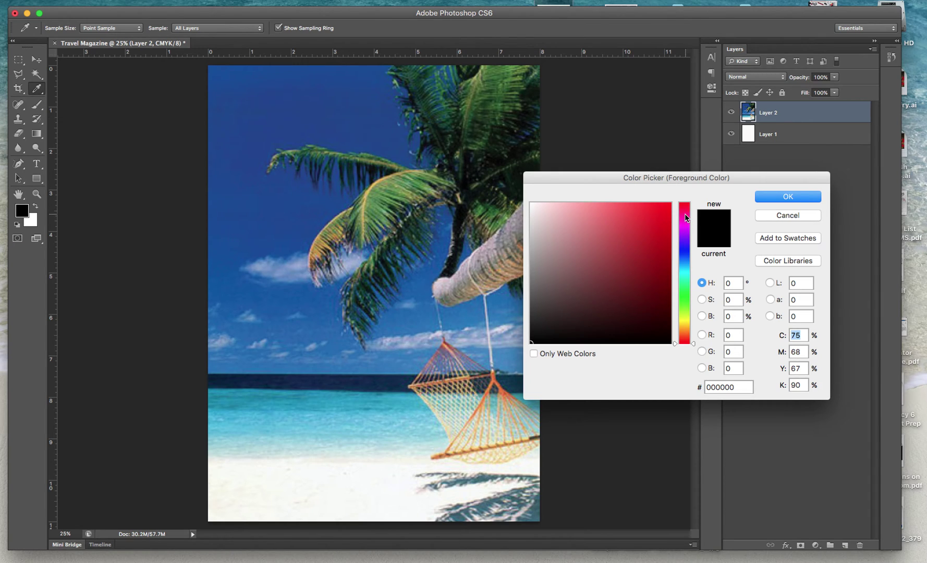
{"action": "left_click_drag", "start_coordinate": [686, 218], "coordinate": [686, 324]}
{"action": "mouse_move", "coordinate": [587, 245]}
{"action": "left_mouse_down"}
{"action": "mouse_move", "coordinate": [615, 219]}
{"action": "mouse_move", "coordinate": [640, 220]}
{"action": "mouse_move", "coordinate": [654, 261]}
{"action": "left_mouse_up"}
{"action": "left_click_drag", "start_coordinate": [688, 331], "coordinate": [688, 327]}
{"action": "left_click_drag", "start_coordinate": [657, 217], "coordinate": [673, 206]}
{"action": "left_click", "coordinate": [798, 198]}
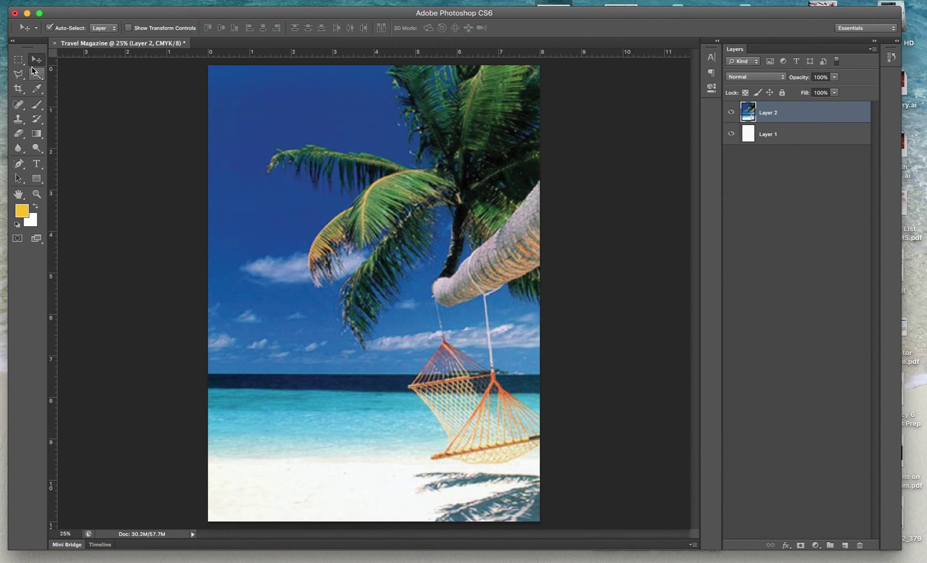
With the Rectangular Marquee active, add a new layer and rename it Color Shape.
{"action": "left_click", "coordinate": [17, 61]}
{"action": "left_click", "coordinate": [18, 61]}
{"action": "left_click", "coordinate": [56, 58]}
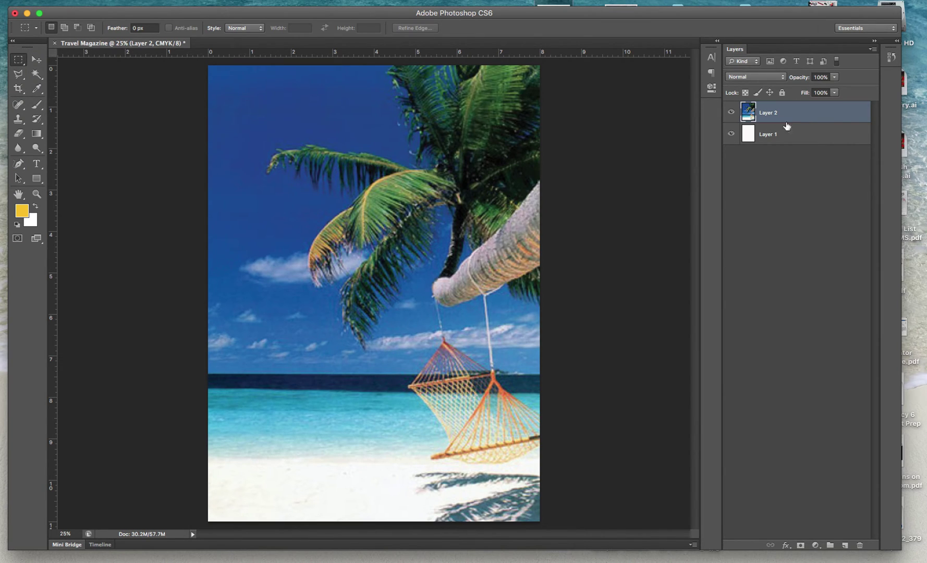
{"action": "left_click", "coordinate": [874, 50]}
{"action": "left_click", "coordinate": [825, 55]}
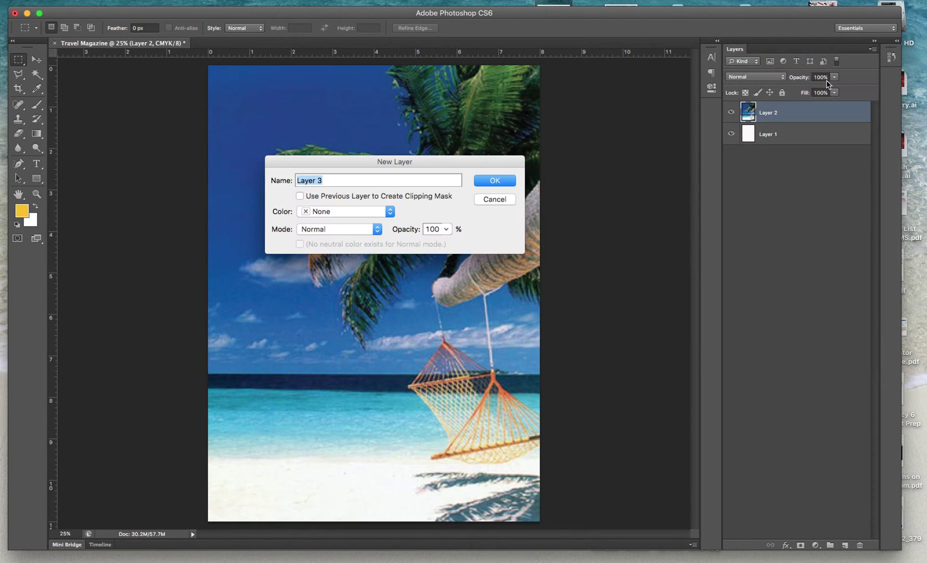
{"action": "left_click", "coordinate": [494, 182]}
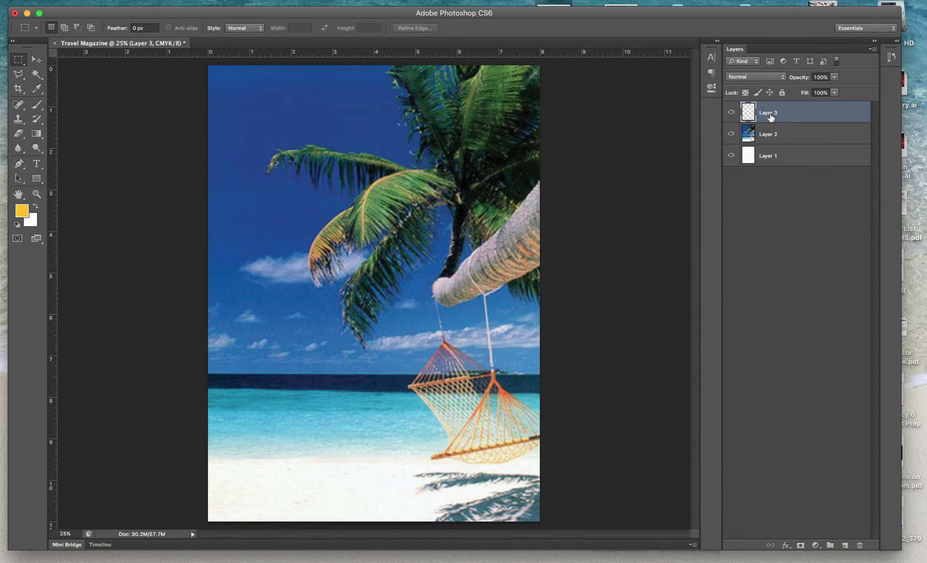
{"action": "double_click", "coordinate": [768, 113]}
{"action": "type", "text": "Color Shape"}
Marquee a strip along the page bottom and fill it with the yellow foreground colour.
{"action": "left_click_drag", "start_coordinate": [205, 498], "coordinate": [548, 524]}
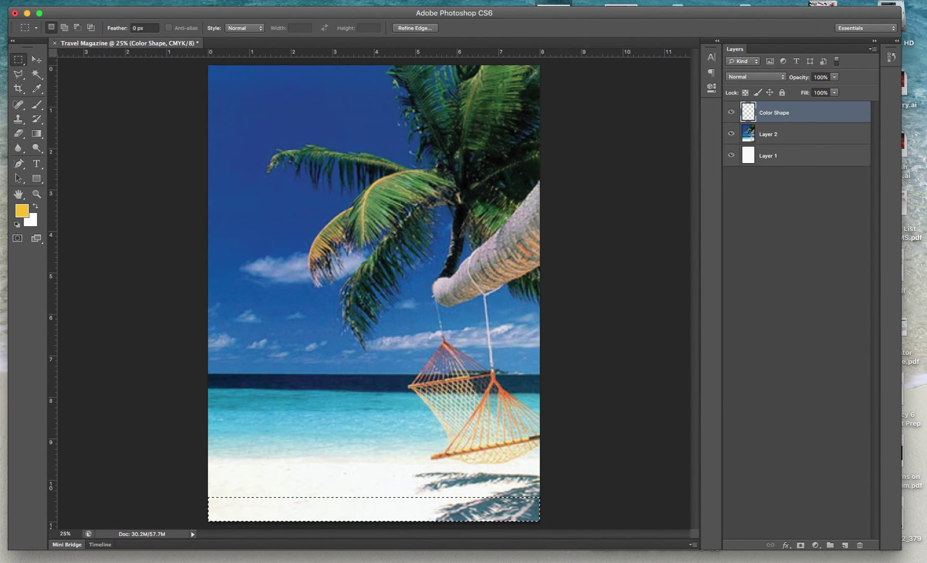
{"action": "left_click", "coordinate": [110, 1]}
{"action": "left_click", "coordinate": [116, 172]}
{"action": "left_click", "coordinate": [386, 168]}
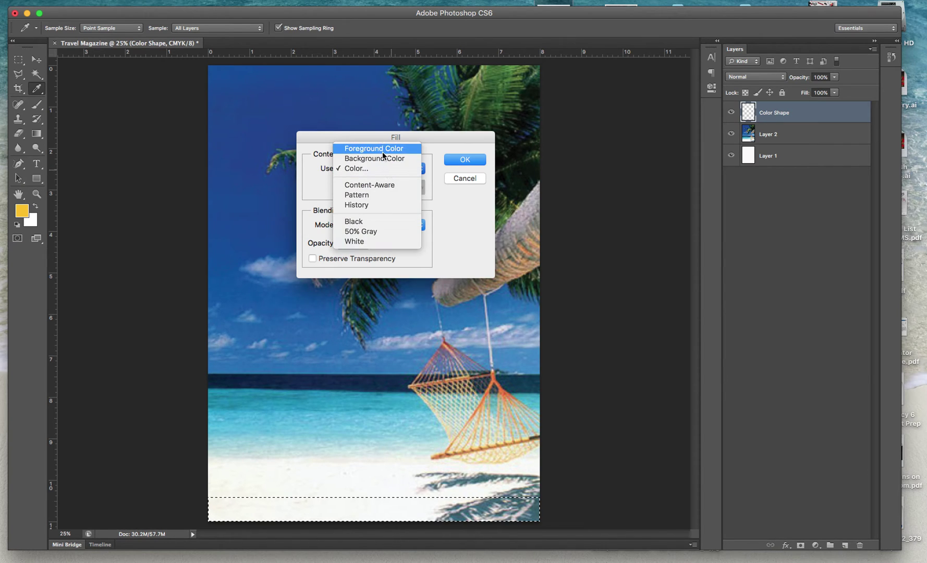
{"action": "left_click", "coordinate": [382, 149]}
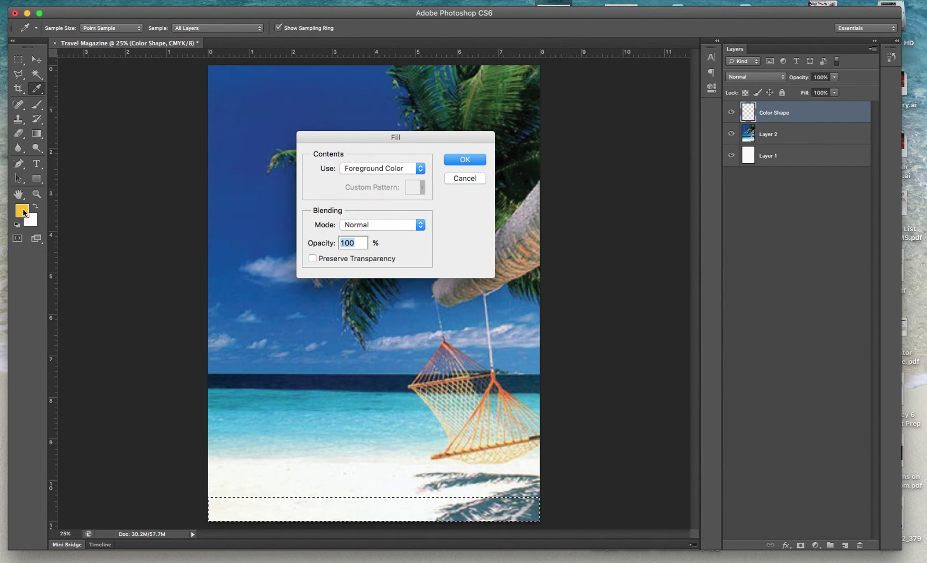
{"action": "left_click", "coordinate": [471, 159]}
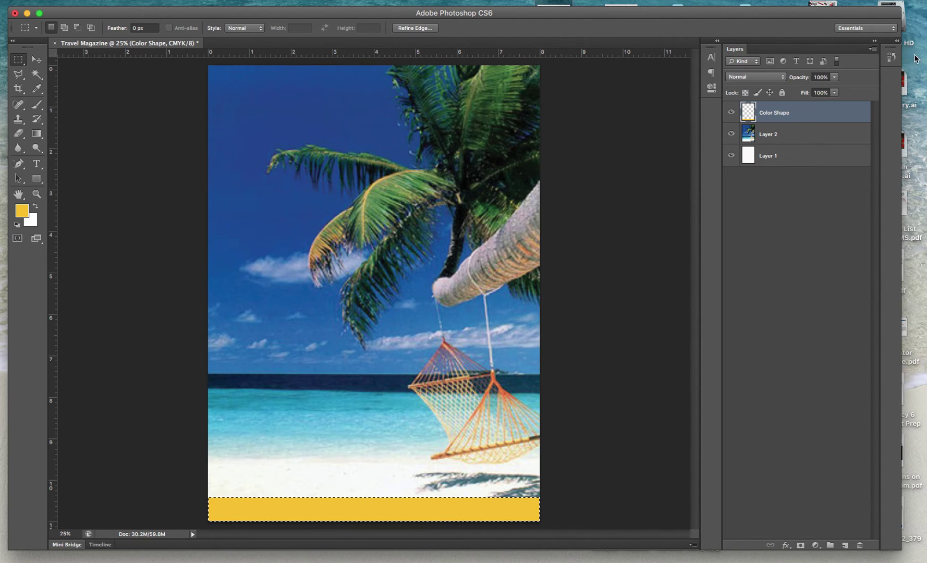
Add a new layer named Color Layer 2.
{"action": "left_click", "coordinate": [872, 49]}
{"action": "left_click", "coordinate": [842, 58]}
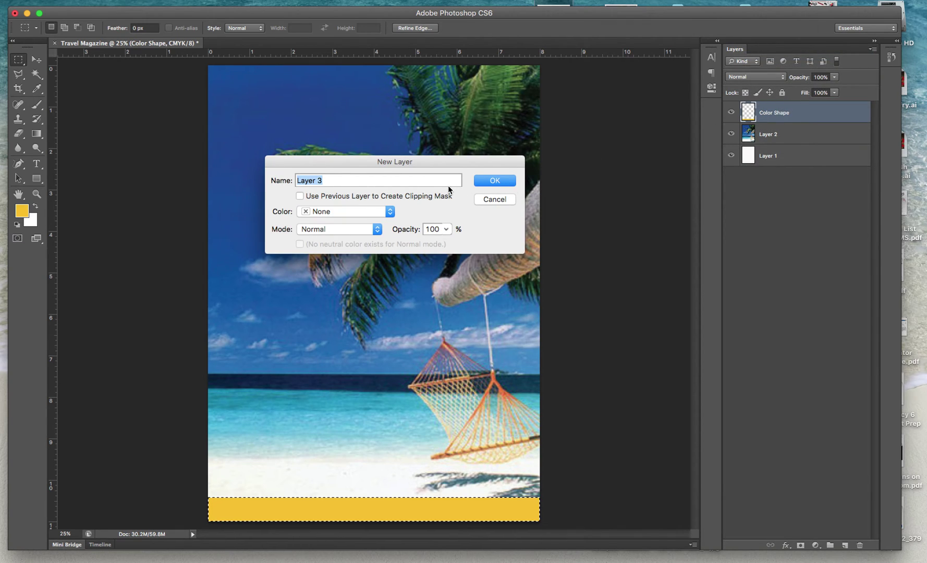
{"action": "type", "text": "Color"}
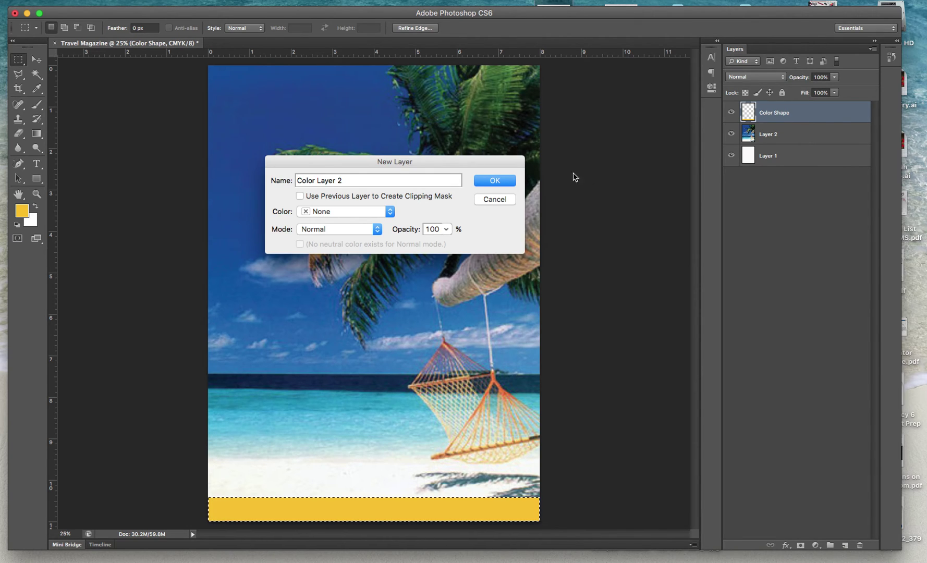
{"action": "left_click", "coordinate": [502, 184]}
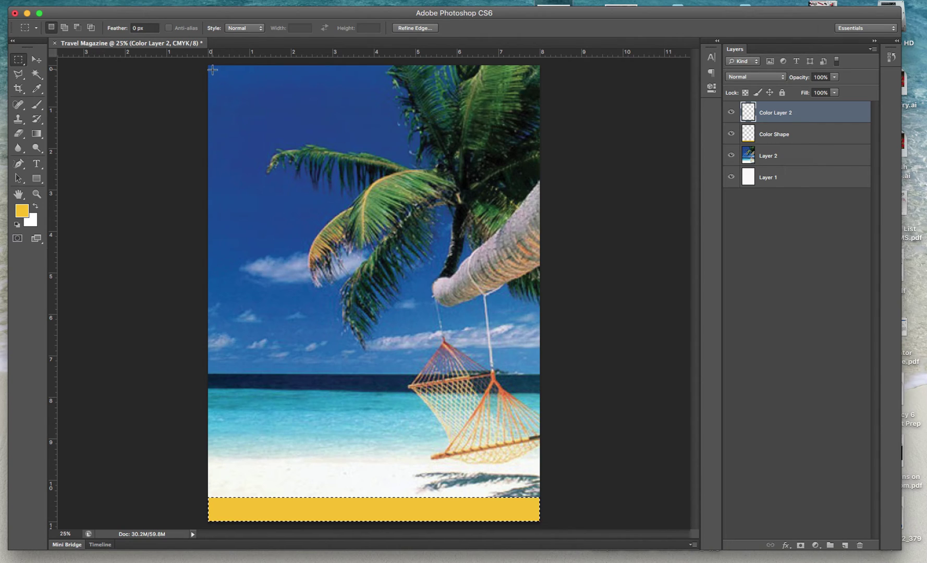
Select a band across the page top and fill it with yellow.
{"action": "left_click_drag", "start_coordinate": [205, 70], "coordinate": [555, 127]}
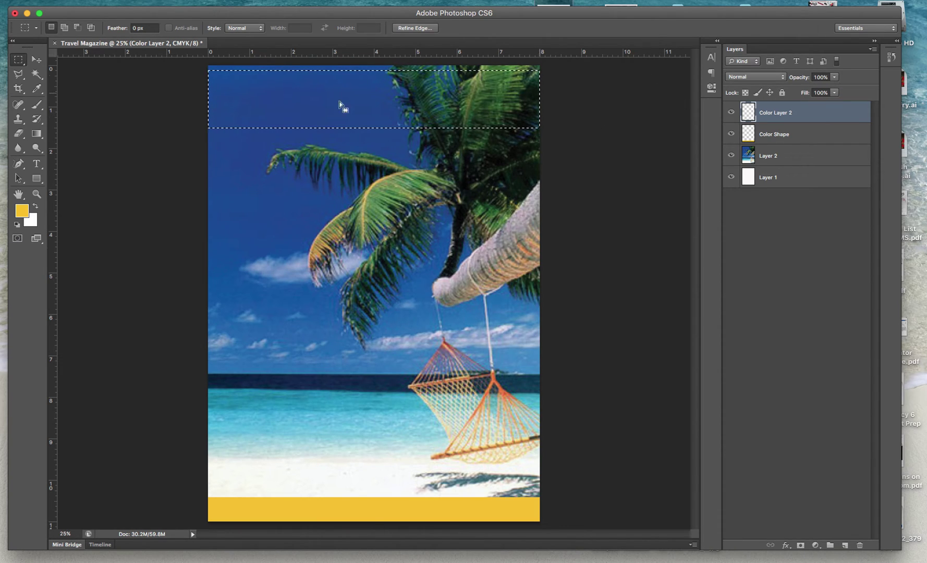
{"action": "left_click", "coordinate": [110, 0]}
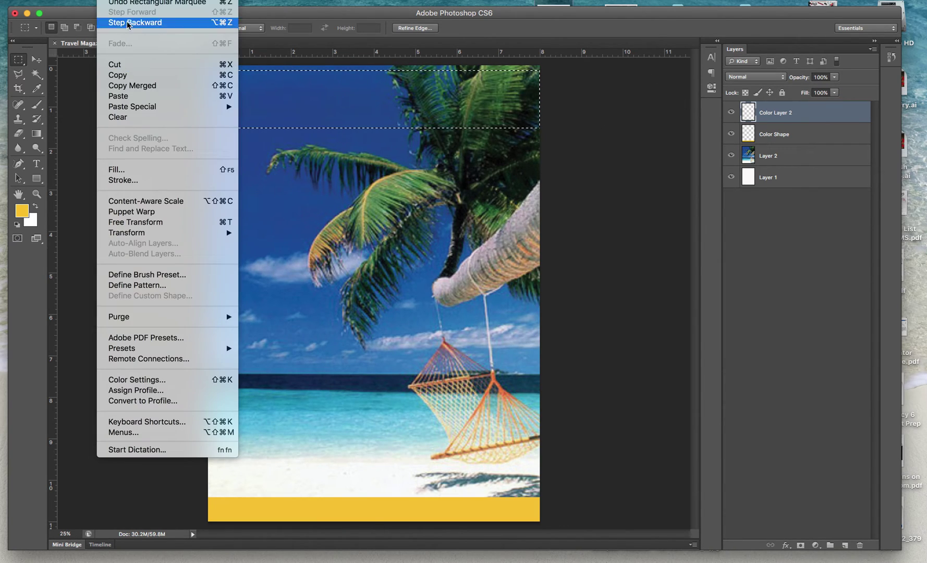
{"action": "mouse_move", "coordinate": [131, 110]}
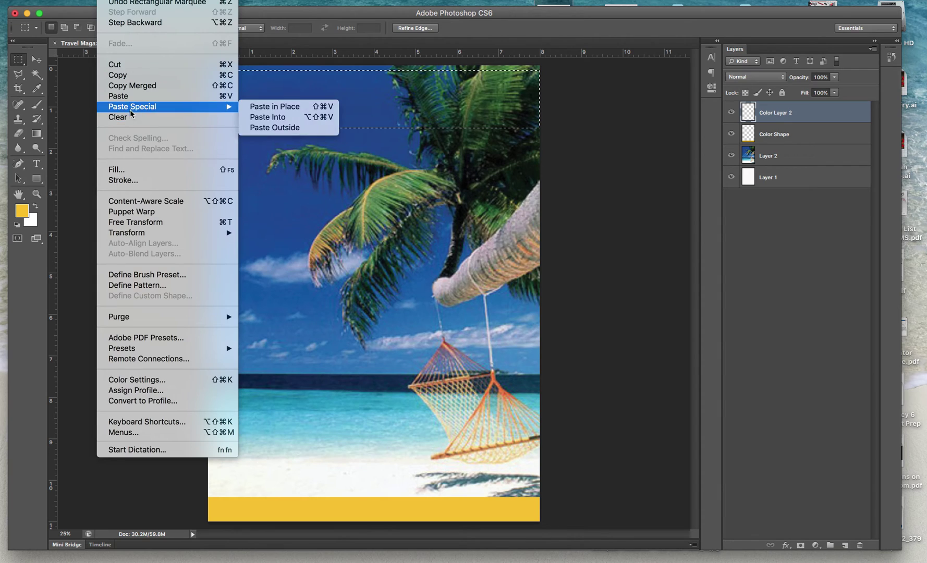
{"action": "left_click", "coordinate": [122, 170]}
{"action": "left_click", "coordinate": [464, 159]}
{"action": "key", "text": "m"}
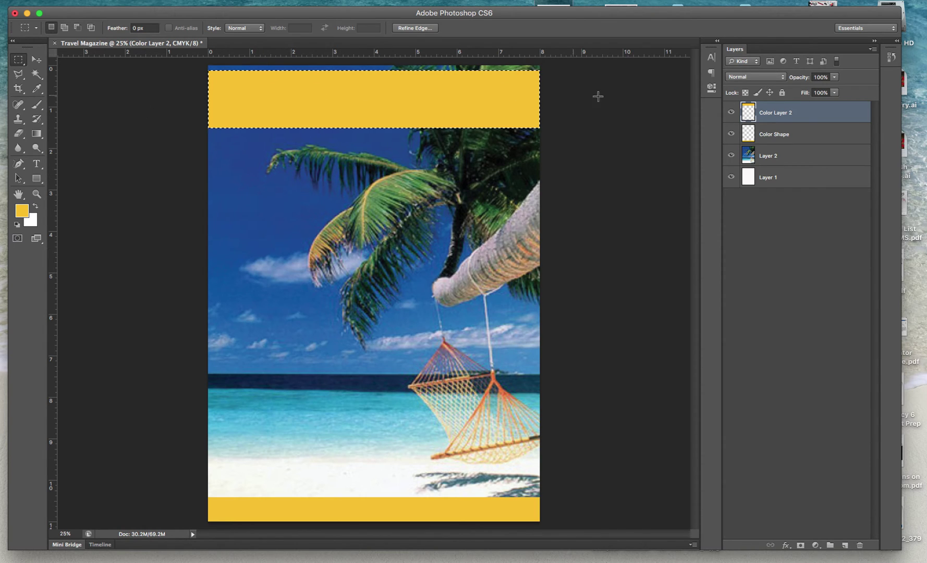
Deselect the band and lower Color Layer 2's opacity to 64%.
{"action": "left_click", "coordinate": [35, 61]}
{"action": "left_click", "coordinate": [227, 0]}
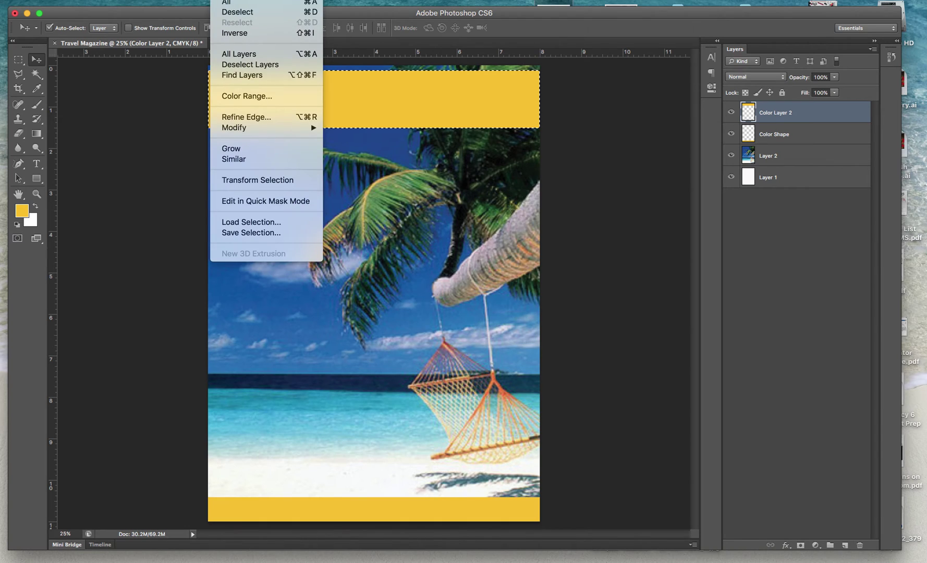
{"action": "left_click", "coordinate": [237, 13]}
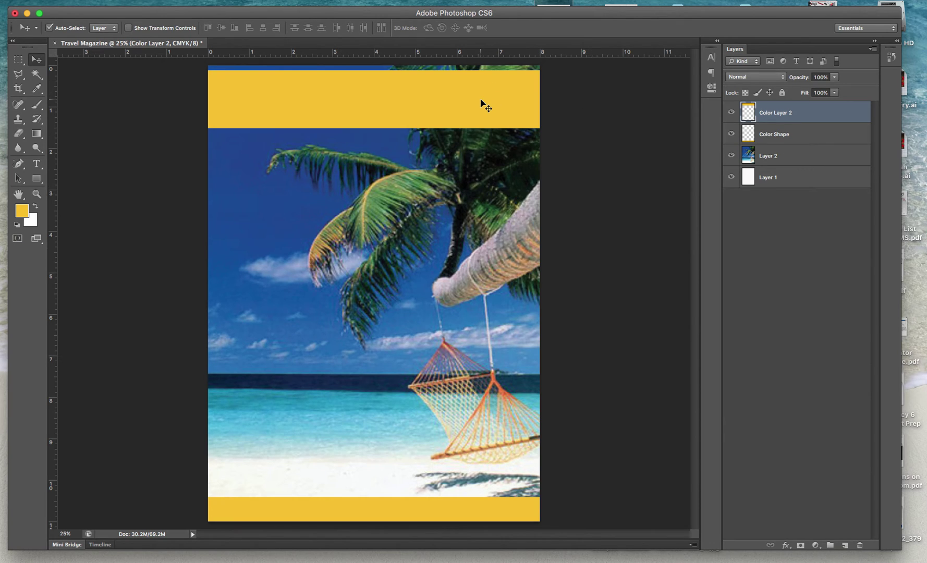
{"action": "left_click", "coordinate": [835, 78]}
{"action": "left_click_drag", "start_coordinate": [823, 95], "coordinate": [820, 95]}
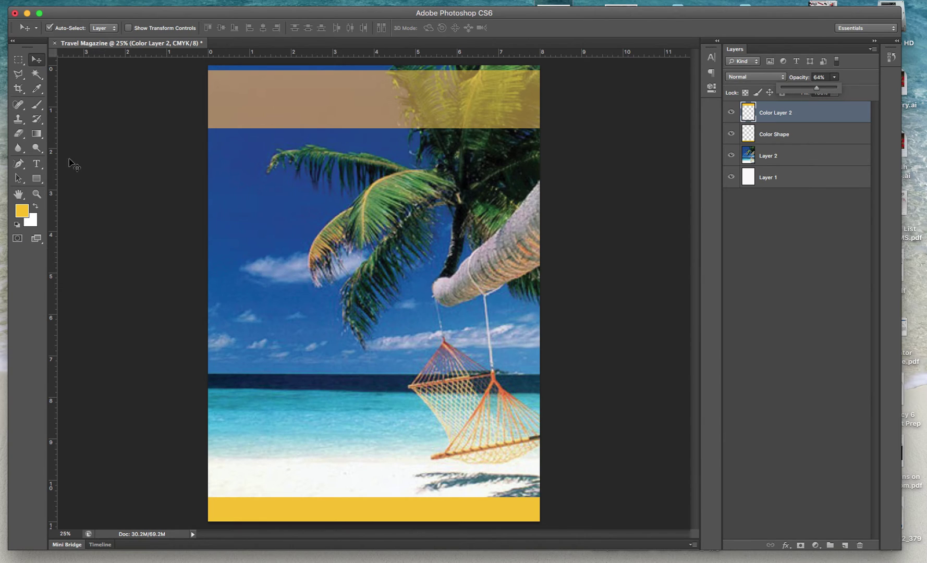
Type MIAMI in Helvetica Bold 24 pt and move it to the banner's top-left.
{"action": "left_click", "coordinate": [36, 164]}
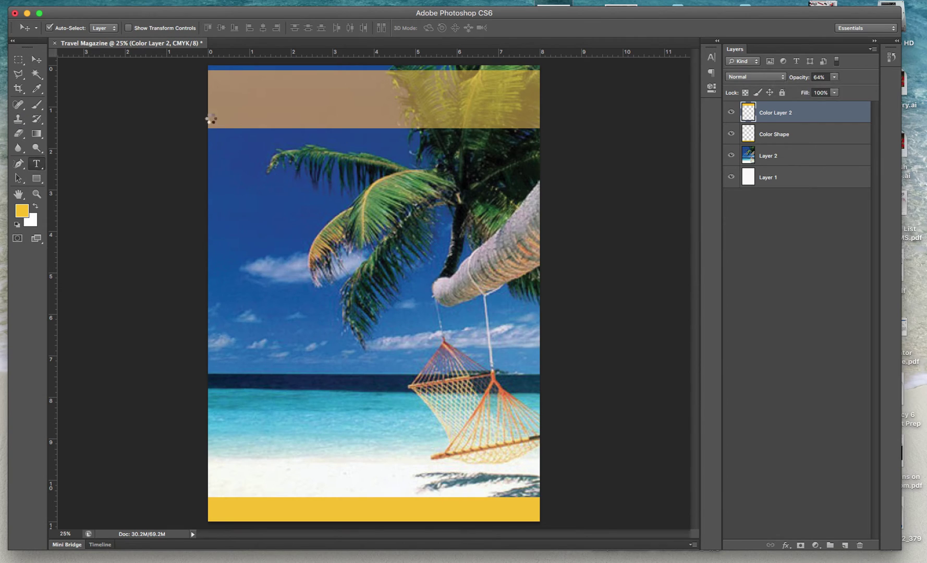
{"action": "left_click", "coordinate": [230, 100]}
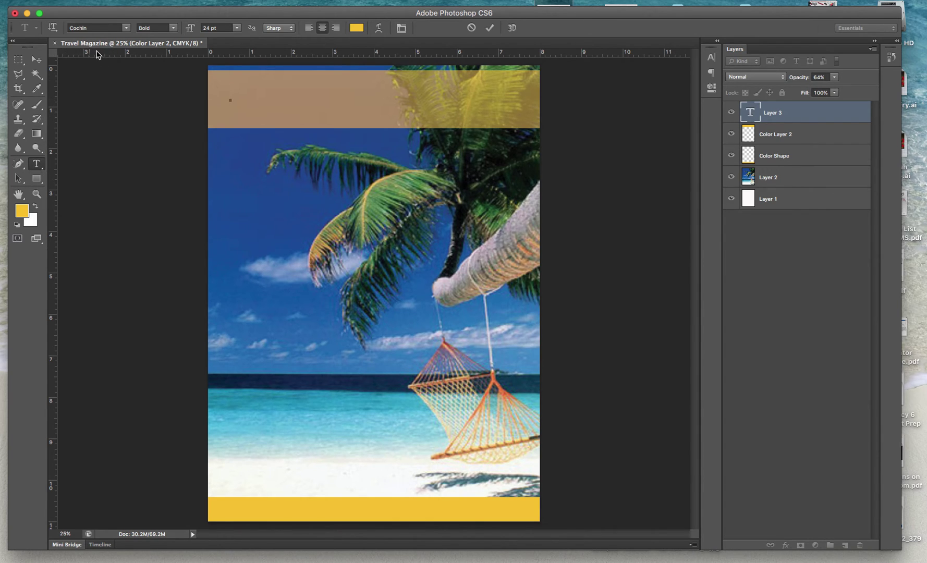
{"action": "left_click", "coordinate": [125, 30]}
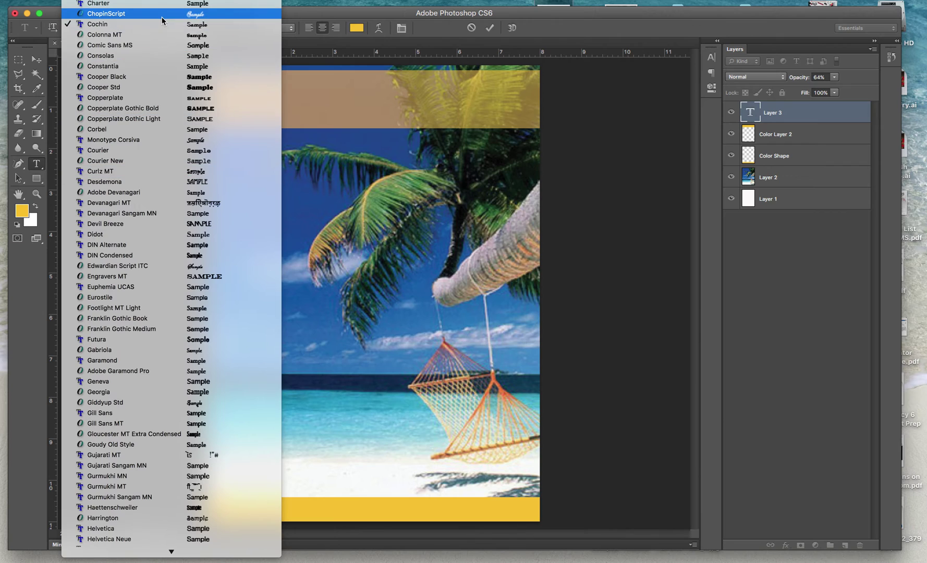
{"action": "scroll", "coordinate": [162, 17], "scroll_direction": "up", "scroll_amount": 5}
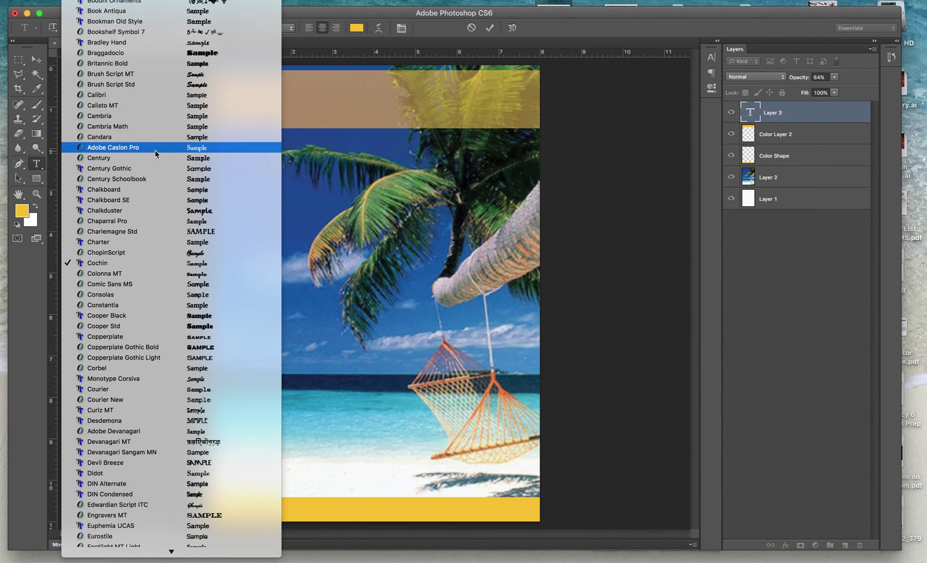
{"action": "scroll", "coordinate": [152, 464], "scroll_direction": "down", "scroll_amount": 7}
{"action": "scroll", "coordinate": [149, 417], "scroll_direction": "down", "scroll_amount": 3}
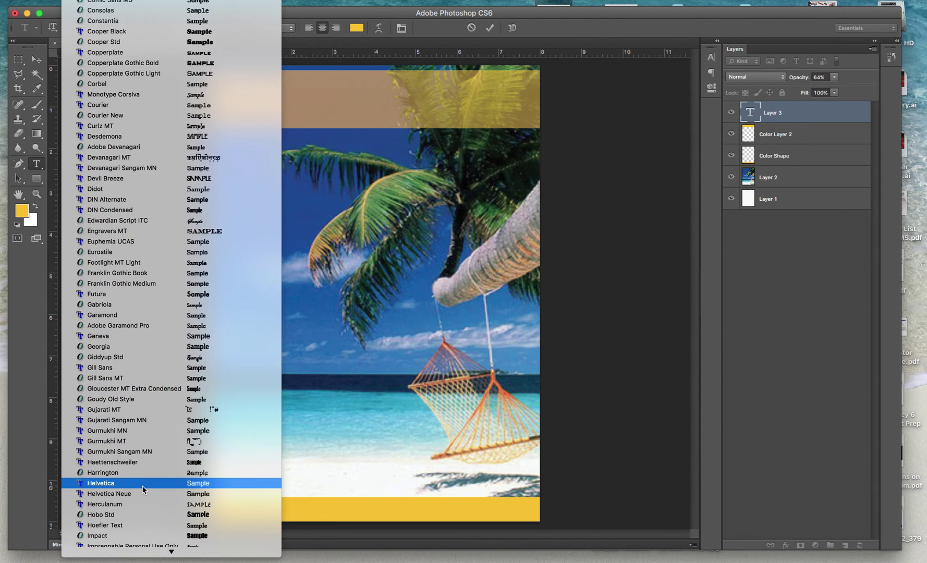
{"action": "left_click", "coordinate": [143, 489]}
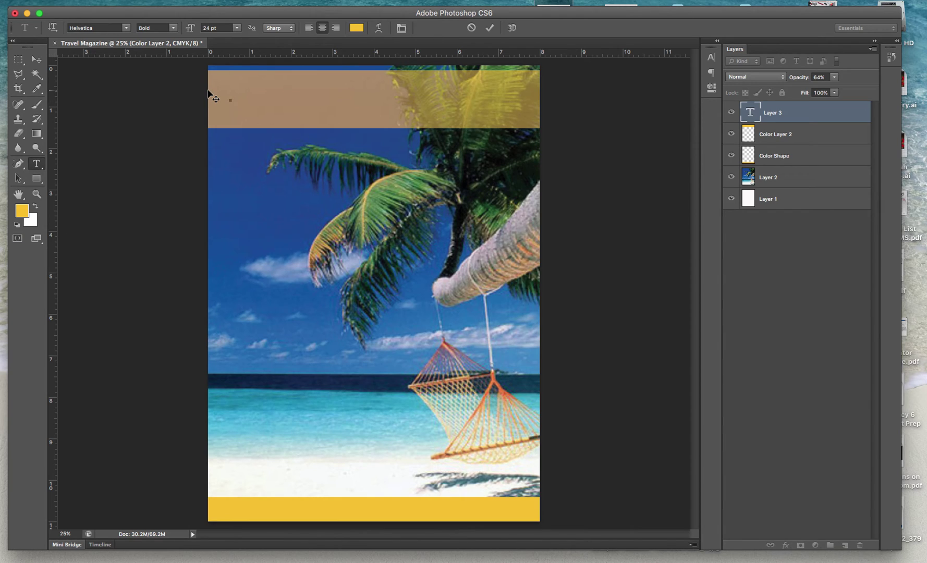
{"action": "type", "text": "MIAMI"}
{"action": "left_click", "coordinate": [37, 59]}
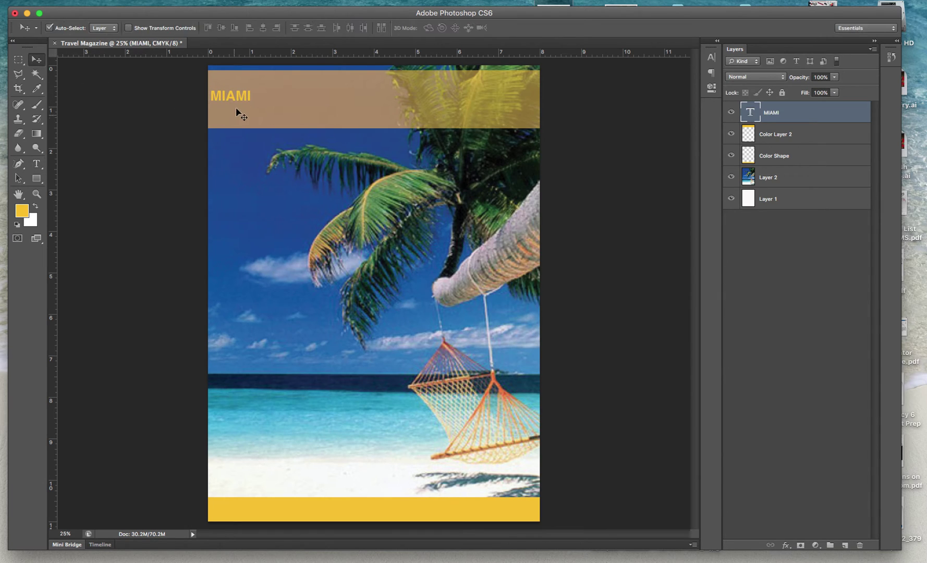
{"action": "left_click_drag", "start_coordinate": [241, 99], "coordinate": [251, 84]}
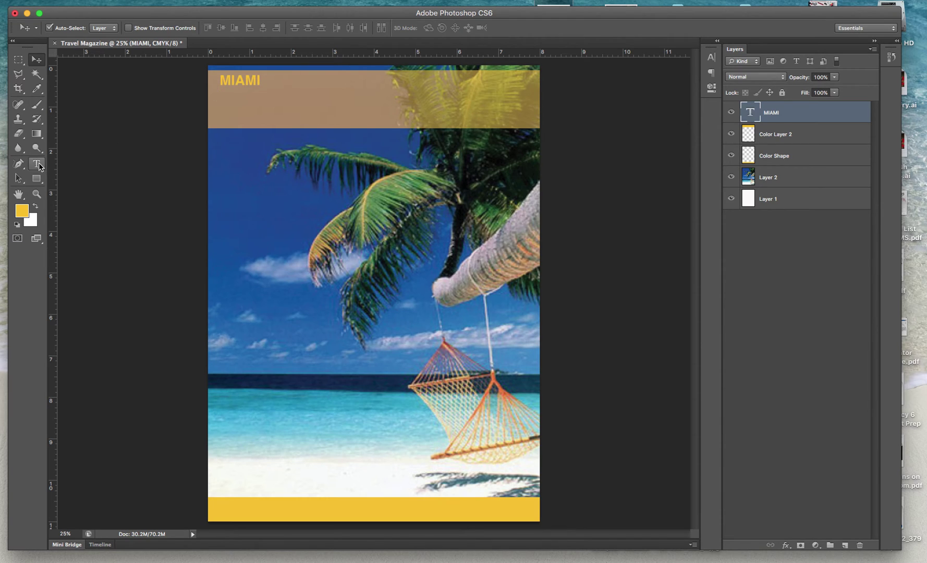
Highlight the MIAMI text and change its colour to white.
{"action": "left_click", "coordinate": [36, 164]}
{"action": "left_click", "coordinate": [267, 84]}
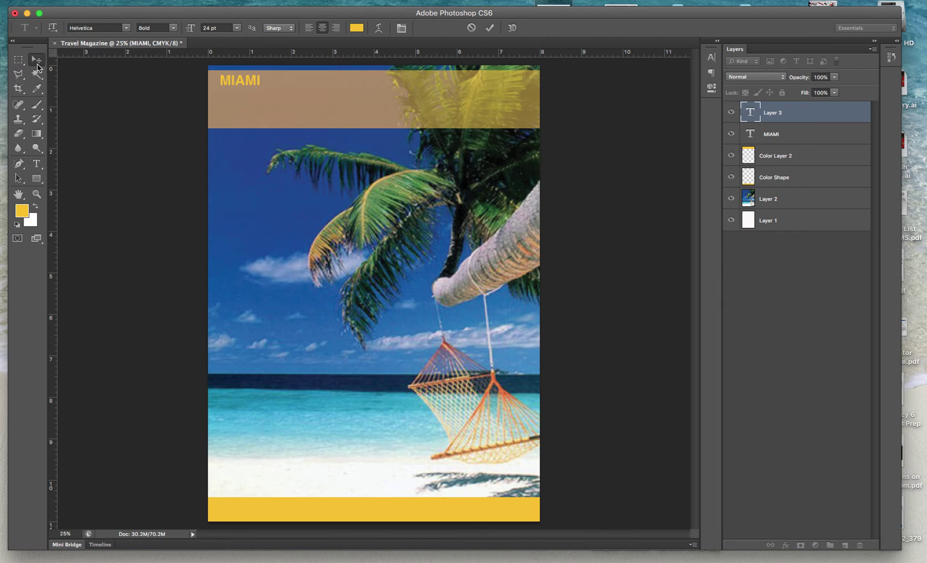
{"action": "left_click", "coordinate": [36, 59]}
{"action": "left_click", "coordinate": [791, 137]}
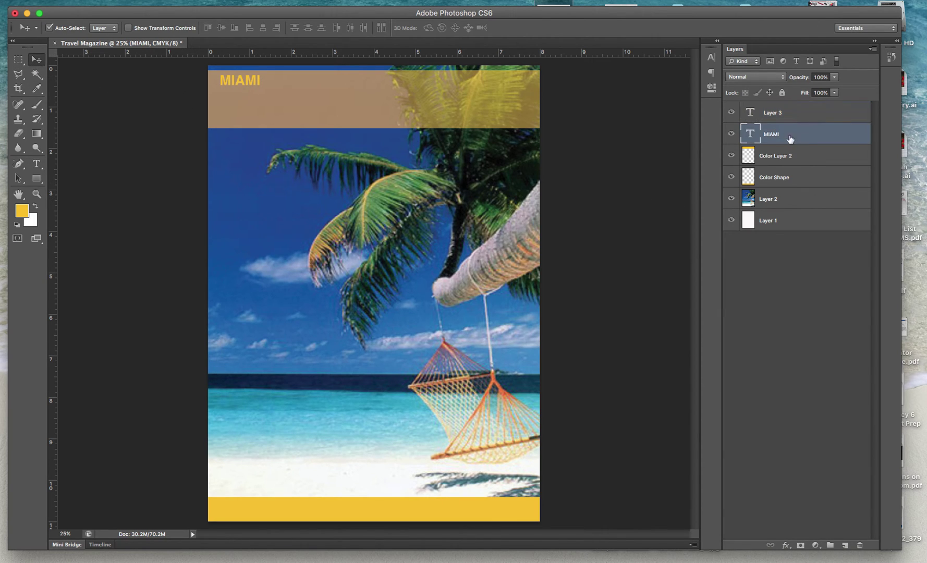
{"action": "left_click", "coordinate": [36, 164]}
{"action": "left_click_drag", "start_coordinate": [260, 79], "coordinate": [204, 81]}
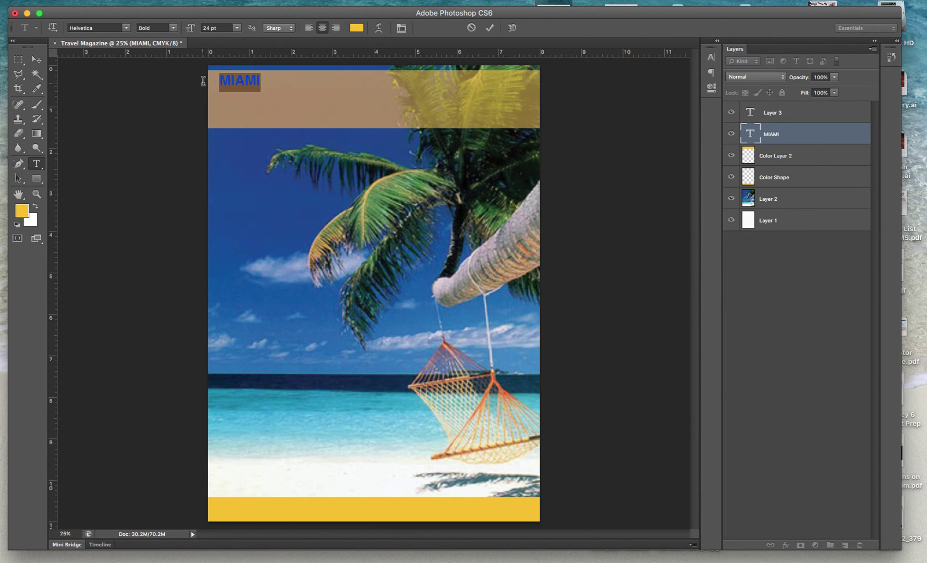
{"action": "left_click", "coordinate": [357, 28]}
{"action": "left_click_drag", "start_coordinate": [560, 229], "coordinate": [530, 202]}
{"action": "left_click", "coordinate": [802, 200]}
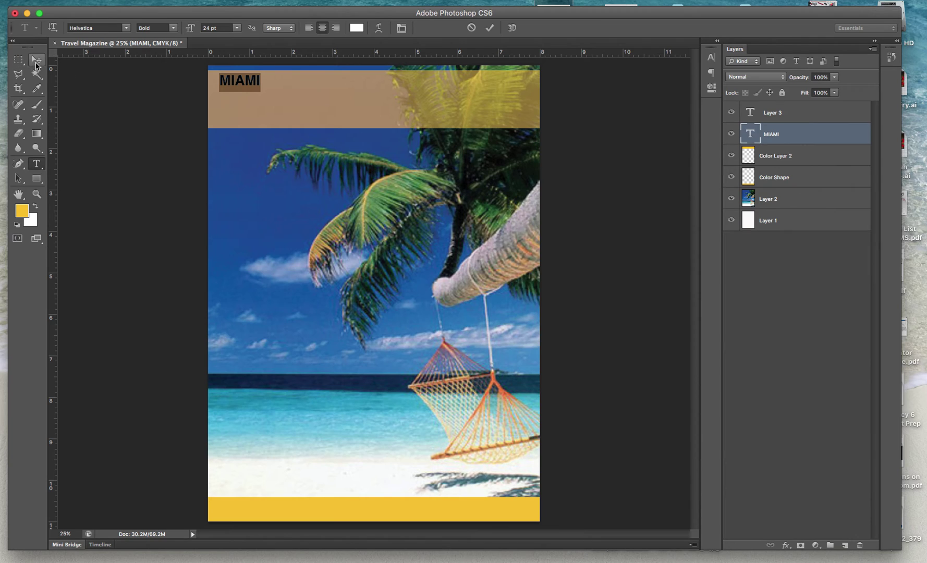
{"action": "left_click", "coordinate": [36, 59]}
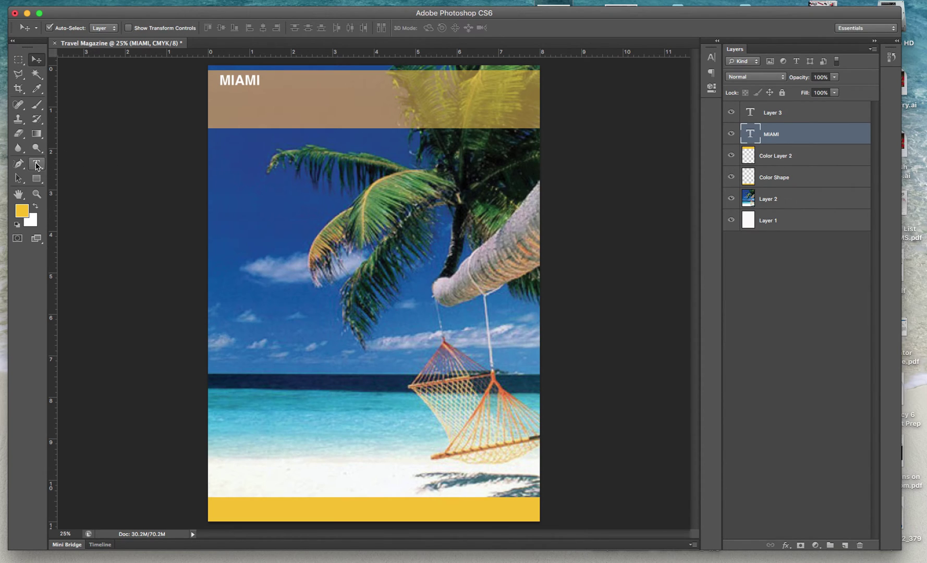
Add a 72 pt 'TRAVEL' text layer below MIAMI.
{"action": "left_click", "coordinate": [36, 164]}
{"action": "left_click", "coordinate": [266, 112]}
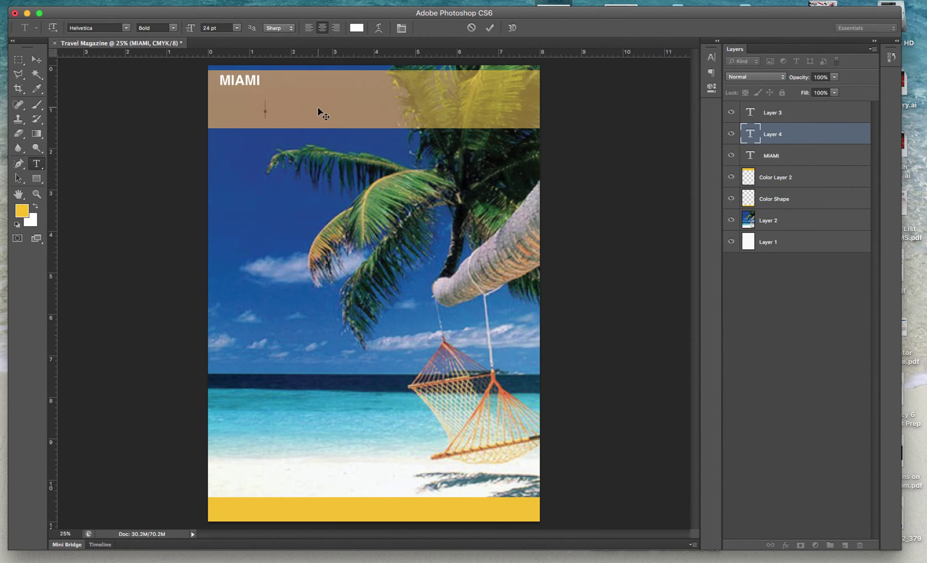
{"action": "type", "text": "TRAVEL"}
{"action": "left_click_drag", "start_coordinate": [291, 105], "coordinate": [235, 107]}
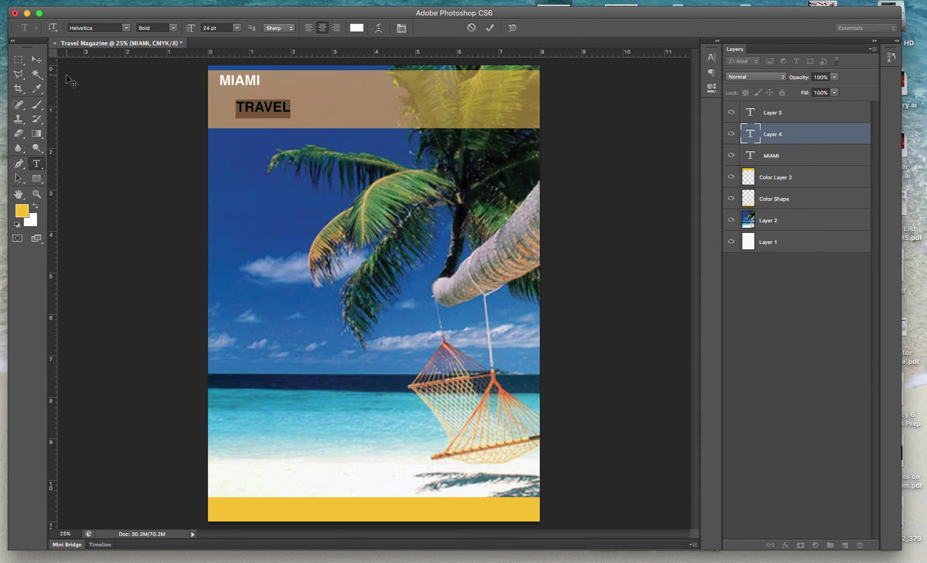
{"action": "left_click", "coordinate": [236, 27]}
{"action": "left_click", "coordinate": [224, 144]}
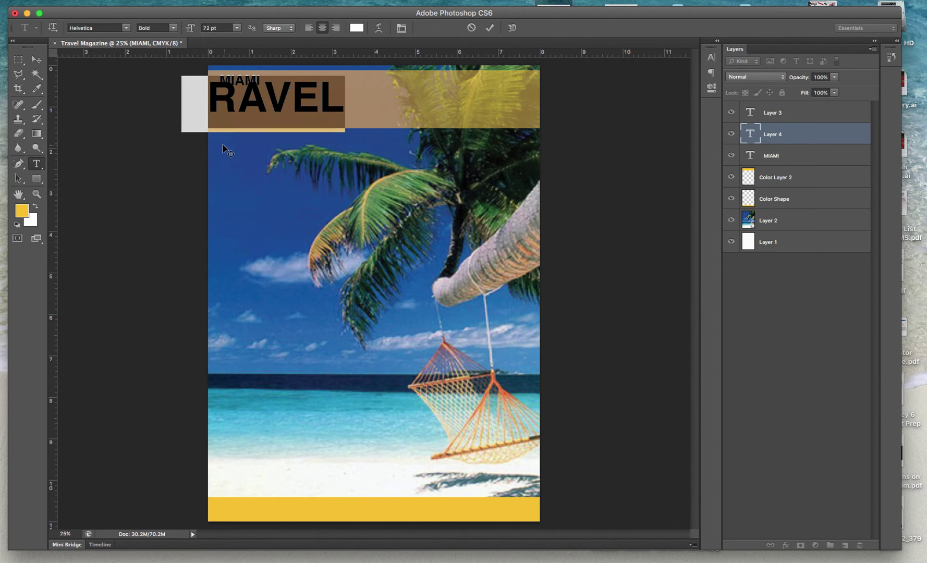
{"action": "left_click", "coordinate": [37, 60]}
Position TRAVEL in the banner and move MIAMI beside its end.
{"action": "left_click_drag", "start_coordinate": [308, 111], "coordinate": [375, 122]}
{"action": "left_click_drag", "start_coordinate": [258, 83], "coordinate": [494, 125]}
{"action": "left_click_drag", "start_coordinate": [400, 116], "coordinate": [374, 102]}
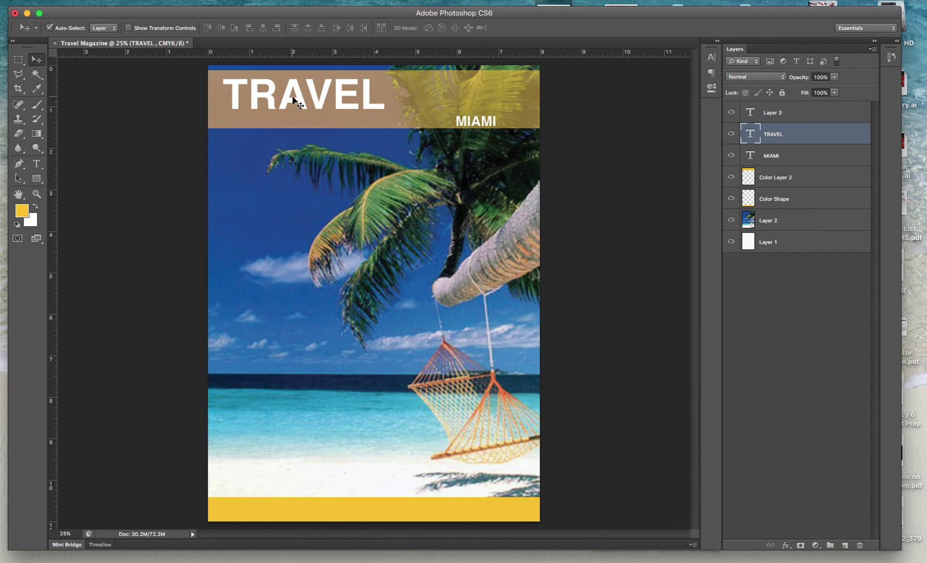
Change all TRAVEL letters to a light font weight.
{"action": "left_click", "coordinate": [36, 164]}
{"action": "left_click", "coordinate": [381, 99]}
{"action": "key", "text": "super+a"}
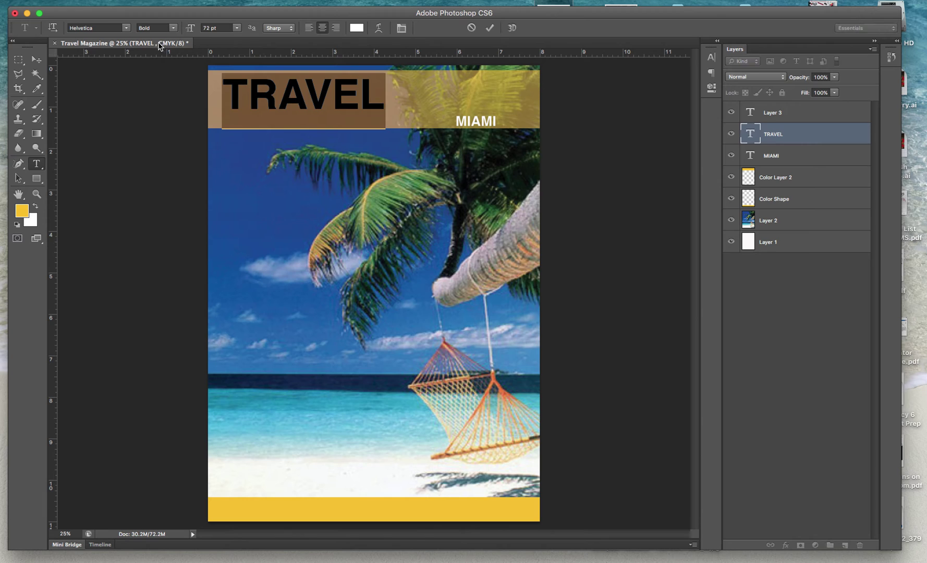
{"action": "left_click", "coordinate": [173, 27]}
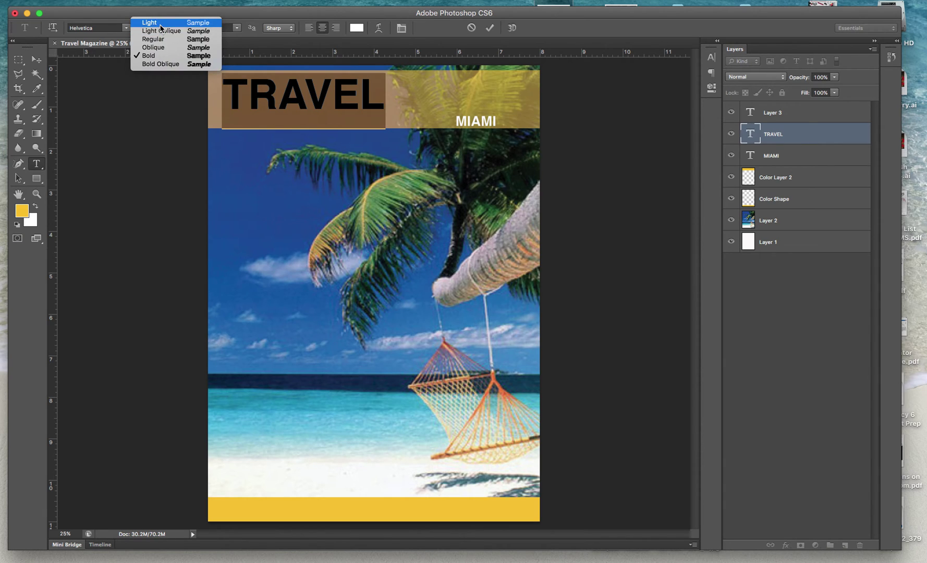
{"action": "left_click", "coordinate": [162, 24]}
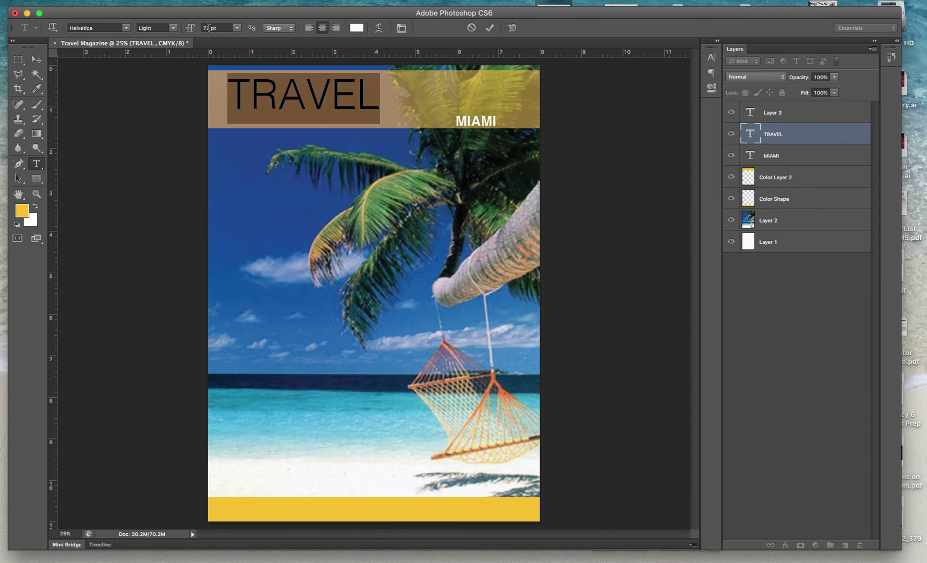
{"action": "left_click", "coordinate": [36, 60]}
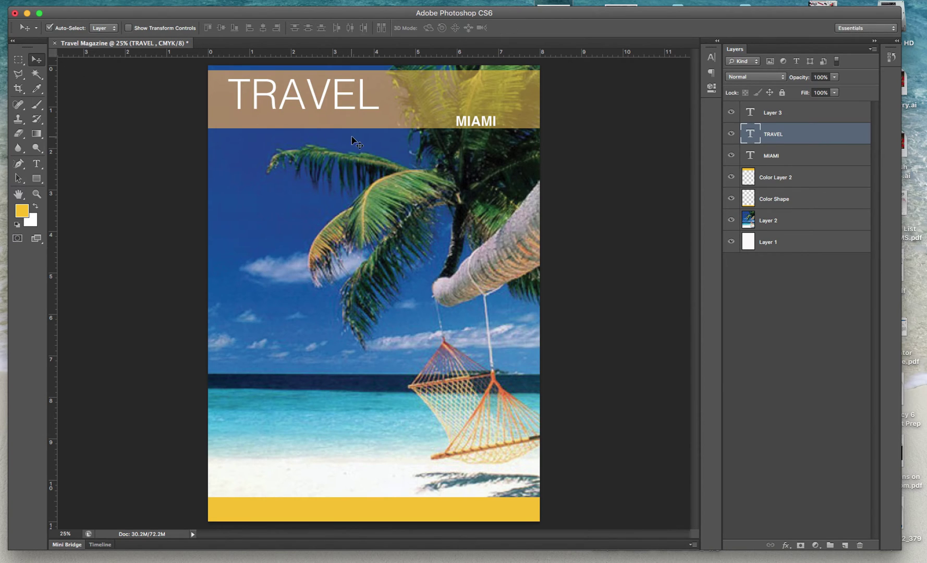
Free Transform TRAVEL to about 146% and nudge it up within the tan band.
{"action": "left_click", "coordinate": [112, 1]}
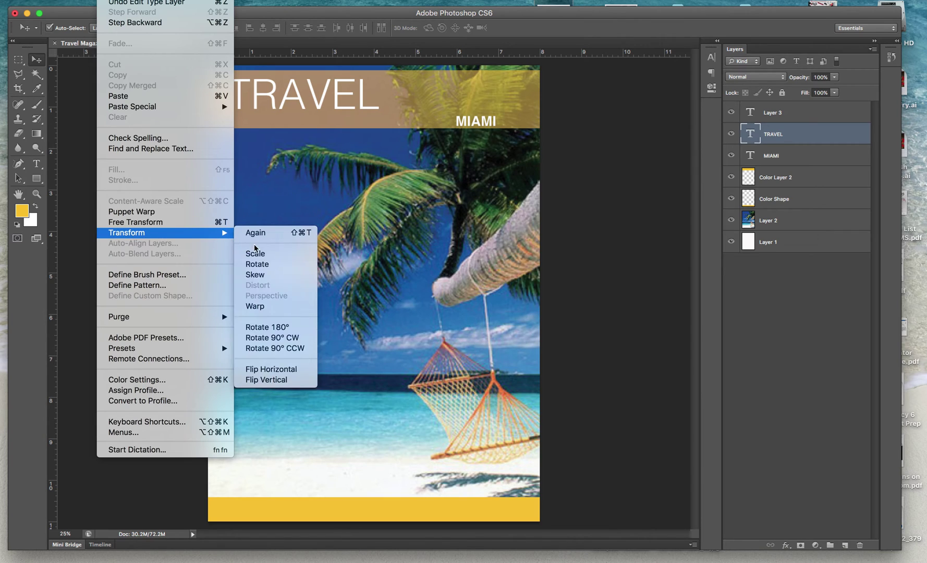
{"action": "left_click", "coordinate": [373, 111]}
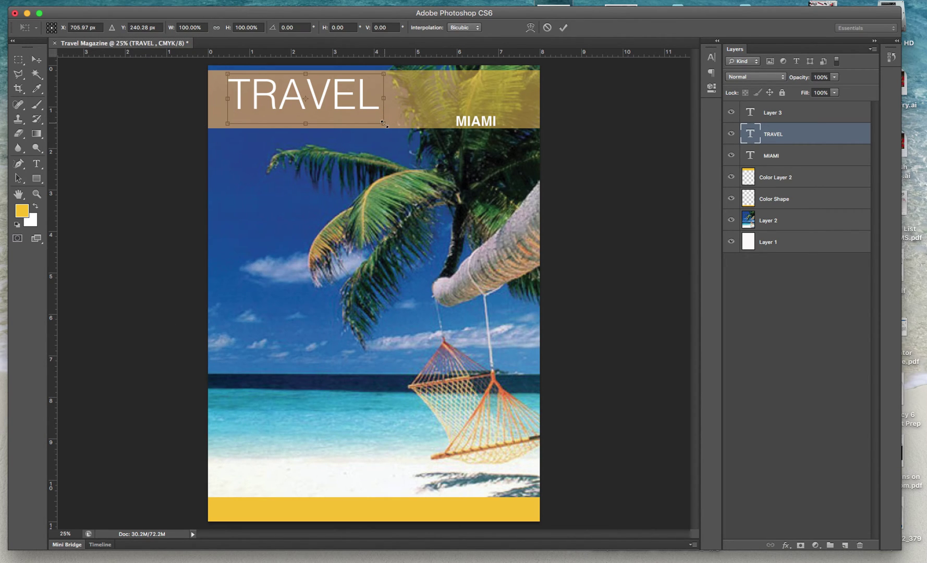
{"action": "left_click_drag", "start_coordinate": [385, 125], "coordinate": [501, 134]}
{"action": "key", "text": "Return"}
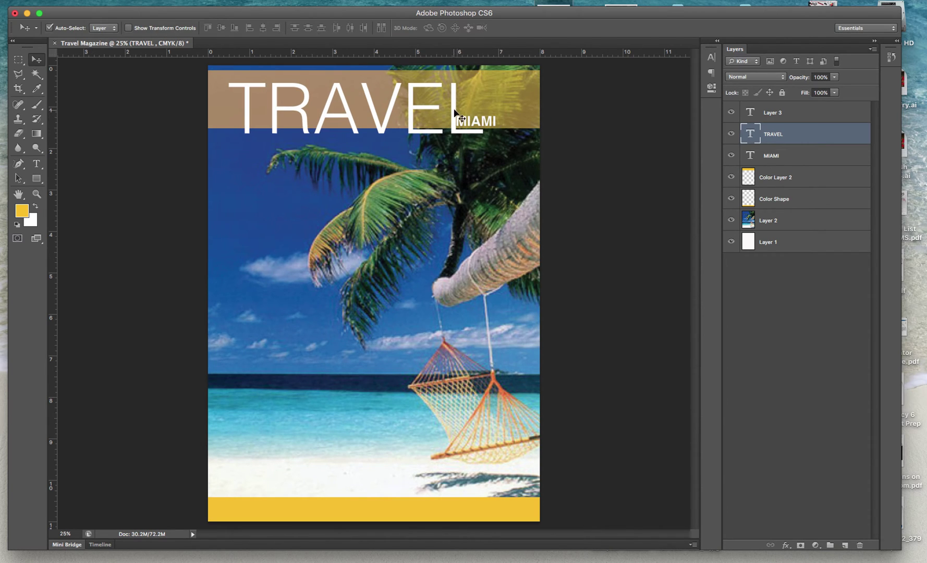
{"action": "left_click_drag", "start_coordinate": [453, 112], "coordinate": [266, 161]}
Shift TRAVEL down, place MIAMI above it, and lower the tan band behind TRAVEL.
{"action": "left_click", "coordinate": [493, 121]}
{"action": "left_click_drag", "start_coordinate": [306, 118], "coordinate": [317, 137]}
{"action": "left_click_drag", "start_coordinate": [268, 157], "coordinate": [272, 83]}
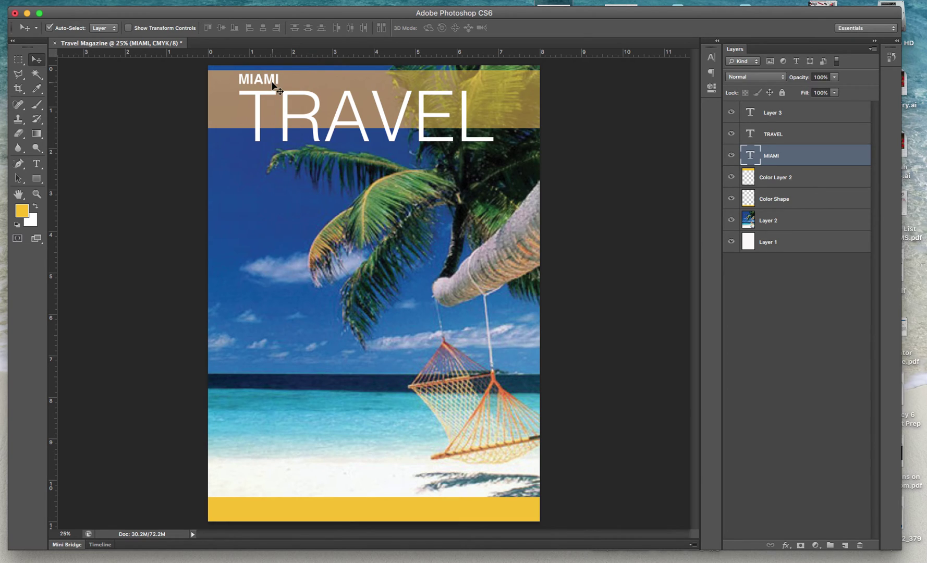
{"action": "key", "text": "Left"}
{"action": "key", "text": "shift+Down"}
{"action": "left_click_drag", "start_coordinate": [502, 106], "coordinate": [503, 128]}
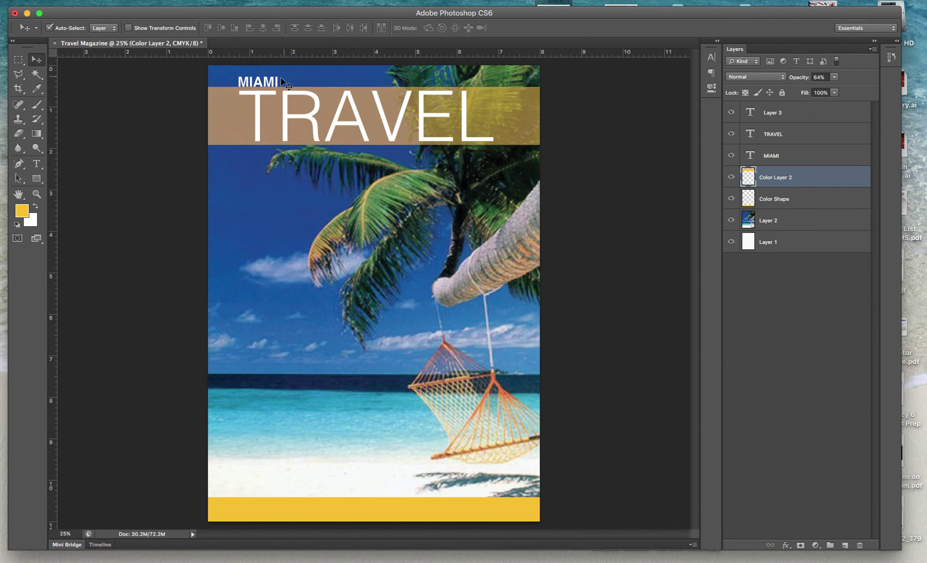
{"action": "left_click_drag", "start_coordinate": [275, 86], "coordinate": [273, 84]}
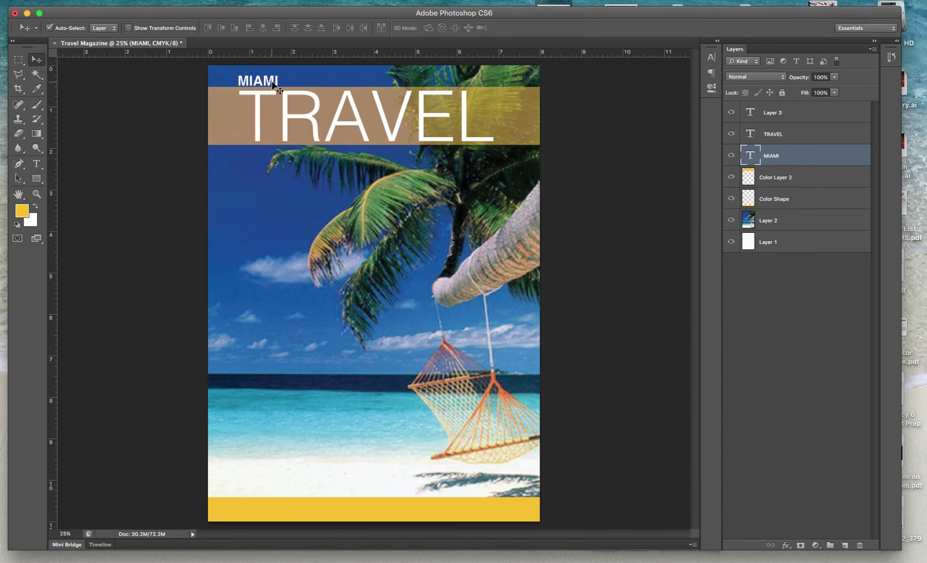
{"action": "left_click", "coordinate": [353, 107]}
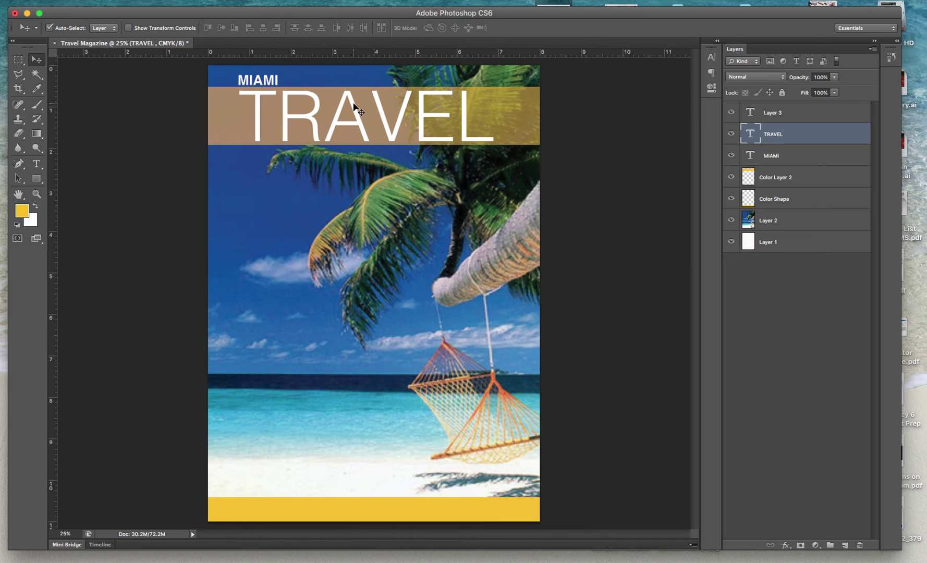
Type an 18 pt 'Magazine' caption and drag it under TRAVEL's right end.
{"action": "left_click", "coordinate": [36, 164]}
{"action": "left_click", "coordinate": [300, 159]}
{"action": "left_click", "coordinate": [36, 59]}
{"action": "left_click", "coordinate": [37, 163]}
{"action": "left_click", "coordinate": [278, 223]}
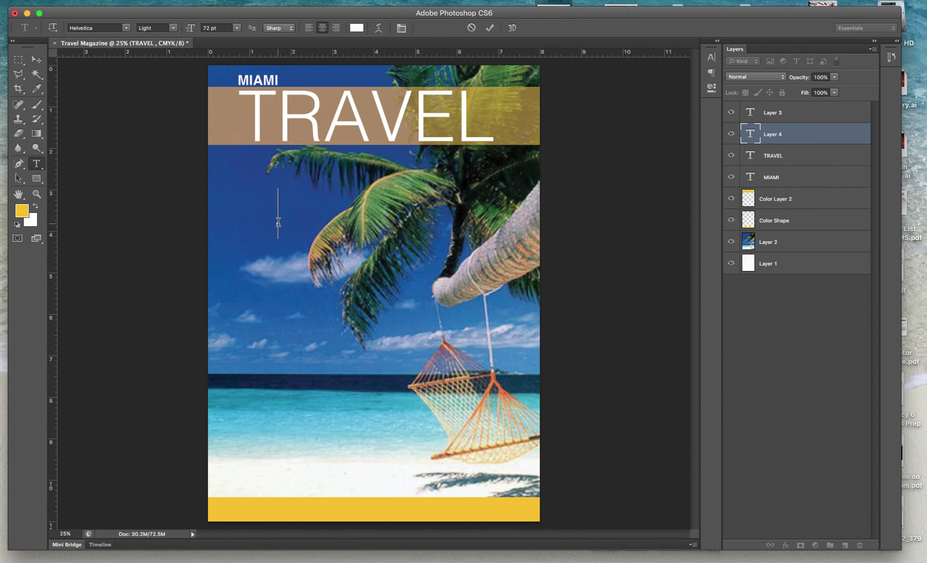
{"action": "left_click", "coordinate": [237, 27]}
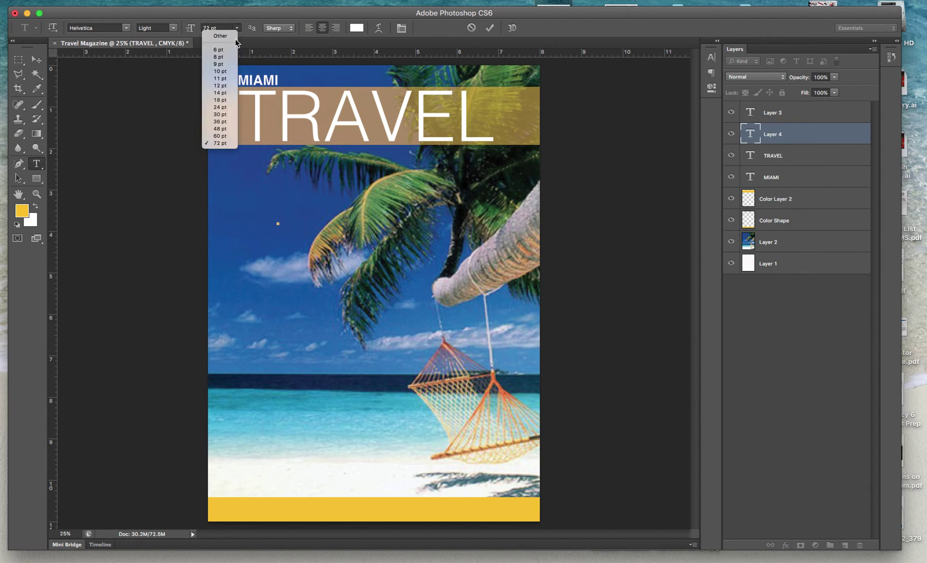
{"action": "left_click", "coordinate": [223, 99]}
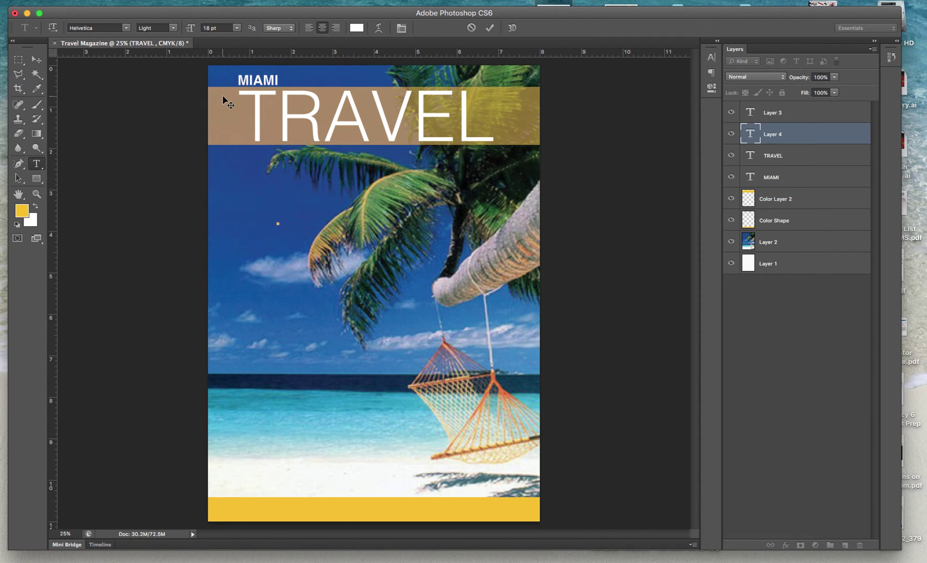
{"action": "type", "text": "Magazine"}
{"action": "left_click", "coordinate": [35, 58]}
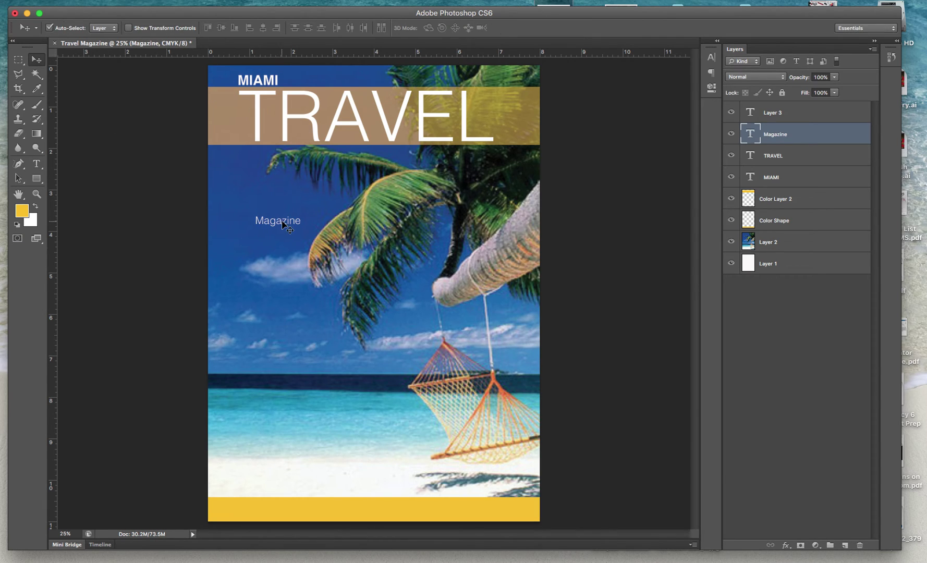
{"action": "left_click_drag", "start_coordinate": [281, 225], "coordinate": [506, 154]}
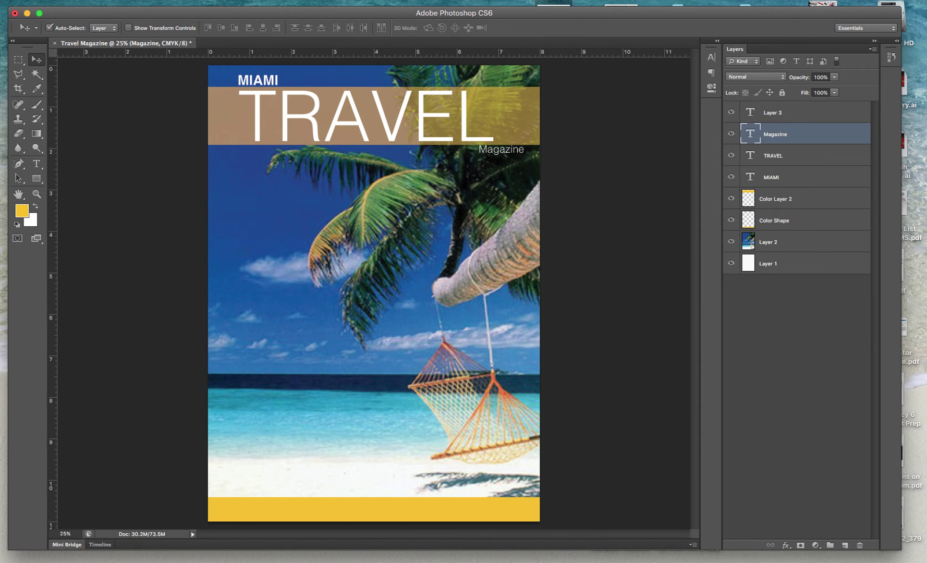
Open the 220px-UPC barcode PNG file.
{"action": "left_click", "coordinate": [84, 0]}
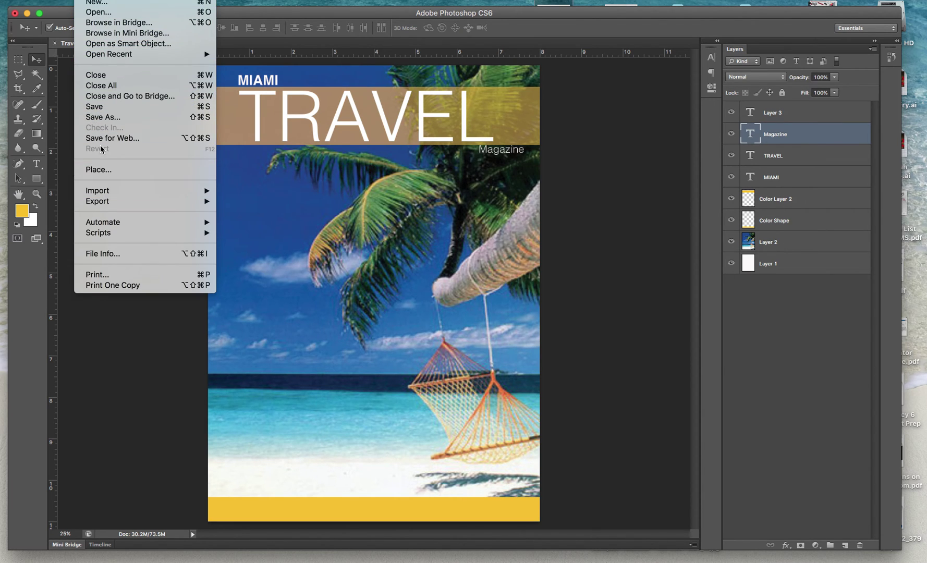
{"action": "left_click", "coordinate": [100, 11]}
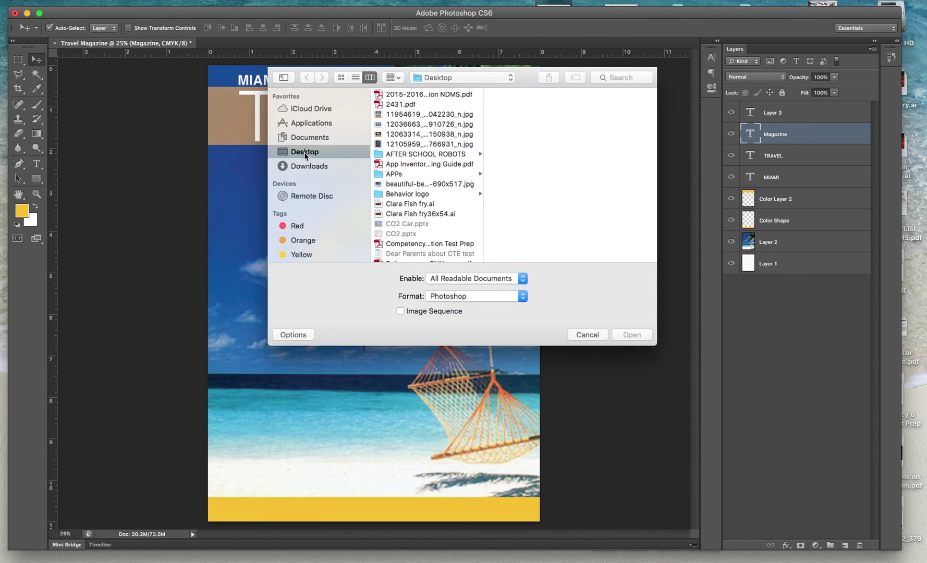
{"action": "scroll", "coordinate": [392, 138], "scroll_direction": "down", "scroll_amount": 5}
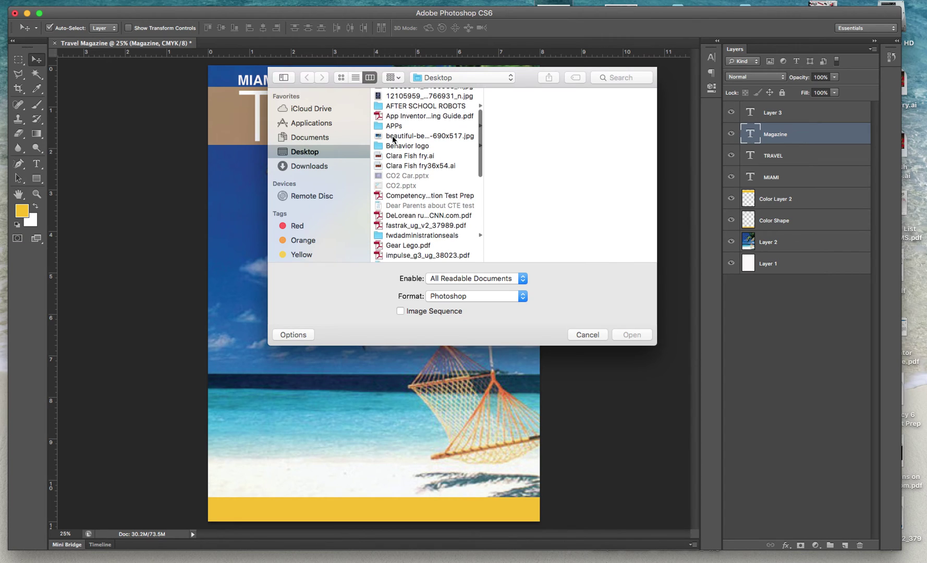
{"action": "scroll", "coordinate": [393, 139], "scroll_direction": "down", "scroll_amount": 10}
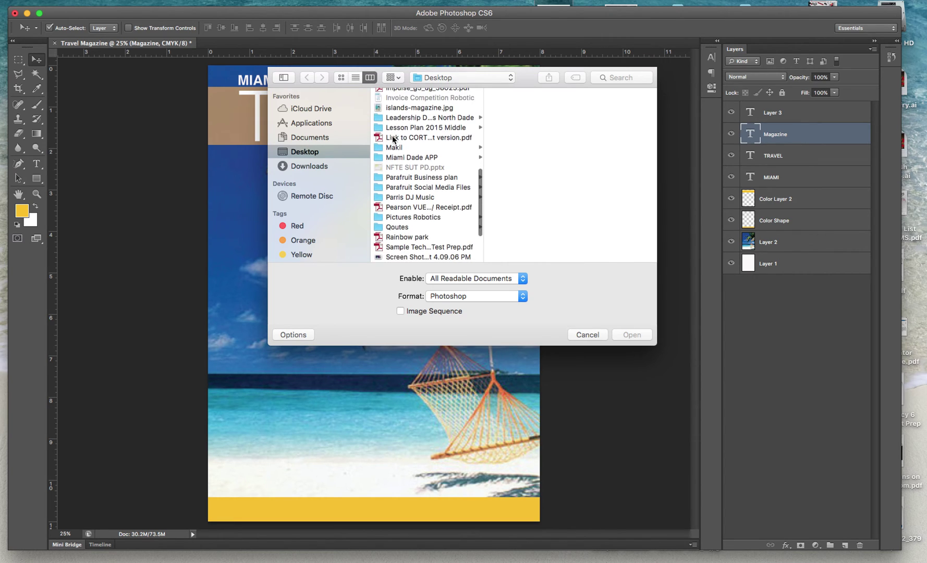
{"action": "scroll", "coordinate": [392, 138], "scroll_direction": "up", "scroll_amount": 15}
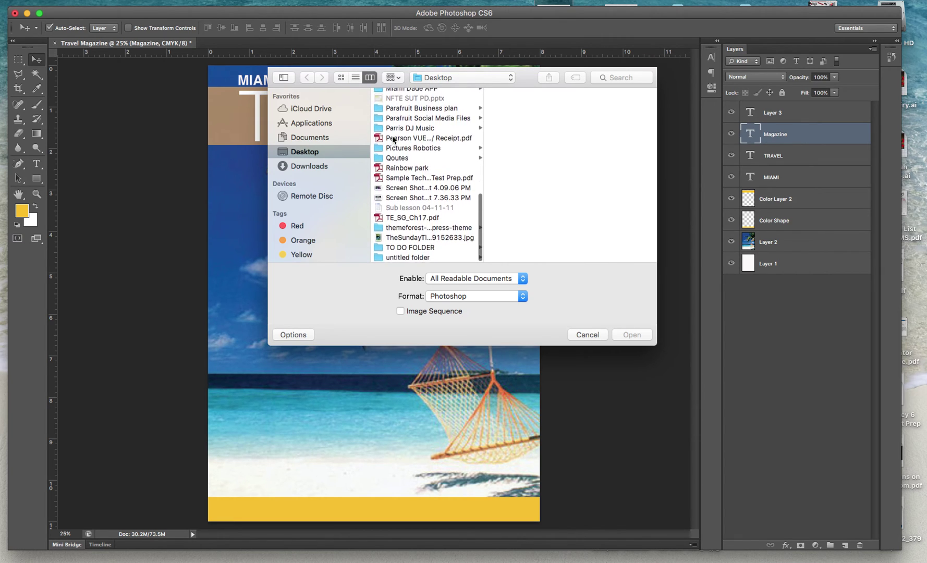
{"action": "left_click", "coordinate": [393, 96]}
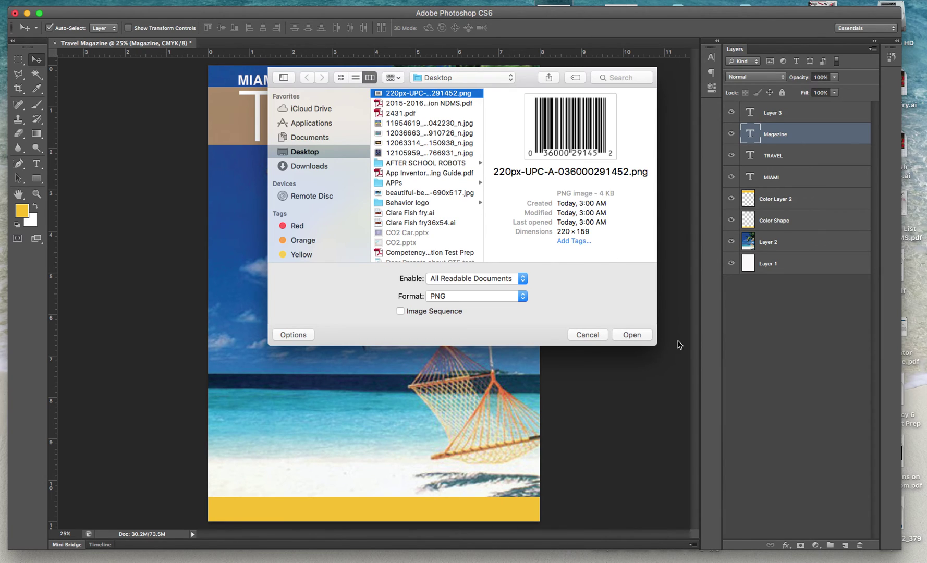
{"action": "left_click", "coordinate": [632, 335]}
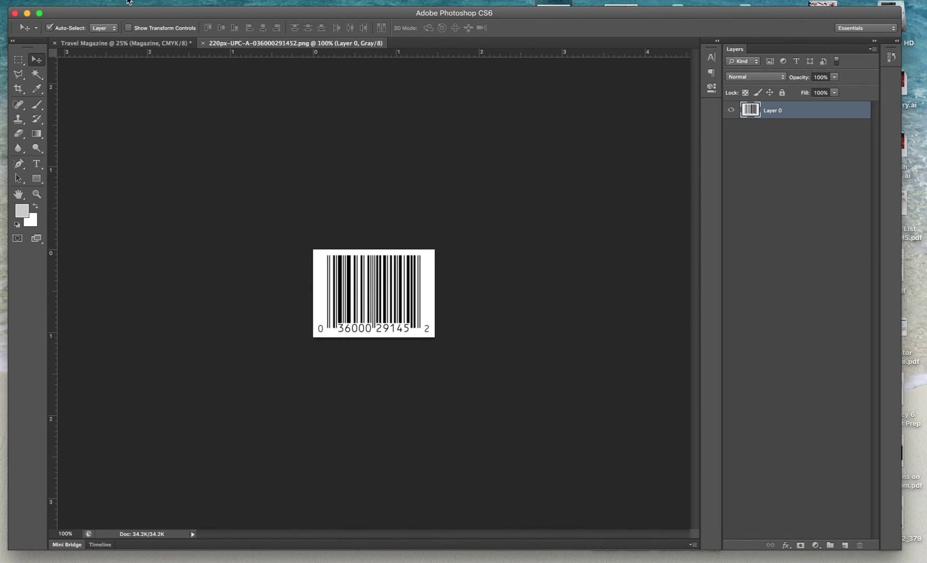
Select all of the barcode, copy it, and return to the Travel Magazine cover.
{"action": "left_click", "coordinate": [230, 1]}
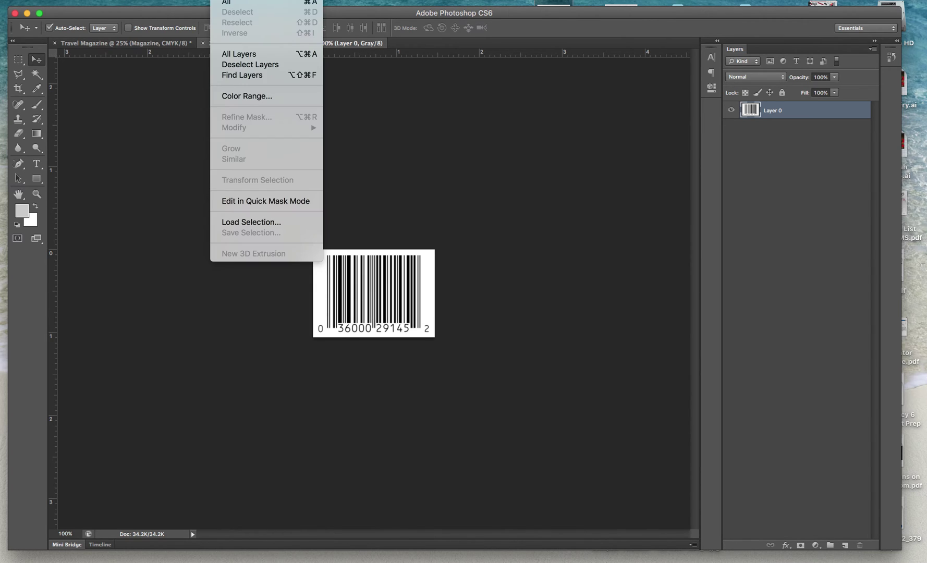
{"action": "left_click", "coordinate": [236, 5]}
{"action": "left_click", "coordinate": [107, 1]}
{"action": "left_click", "coordinate": [118, 77]}
{"action": "left_click", "coordinate": [169, 46]}
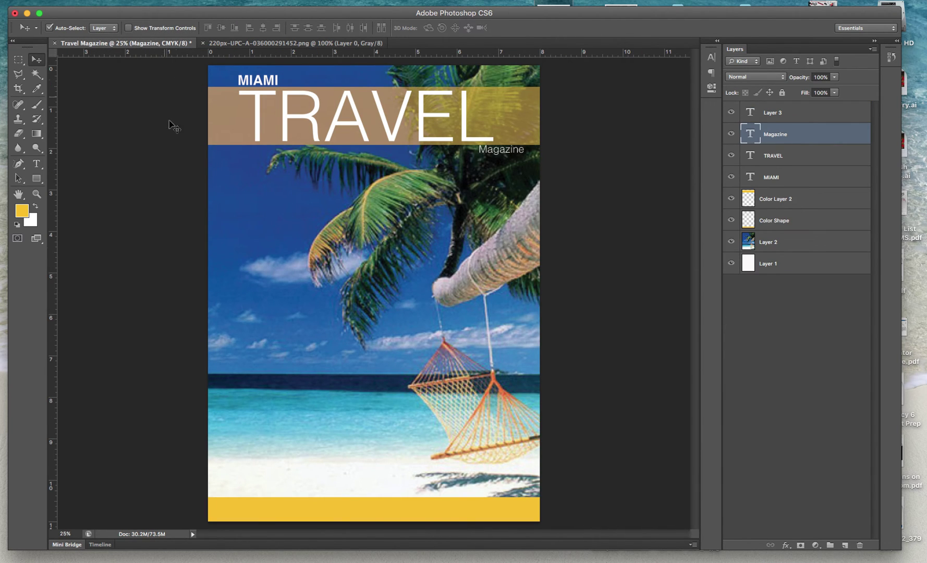
Paste the barcode, move it to the bottom-left yellow band, and enlarge it to about 164%.
{"action": "left_click", "coordinate": [107, 1]}
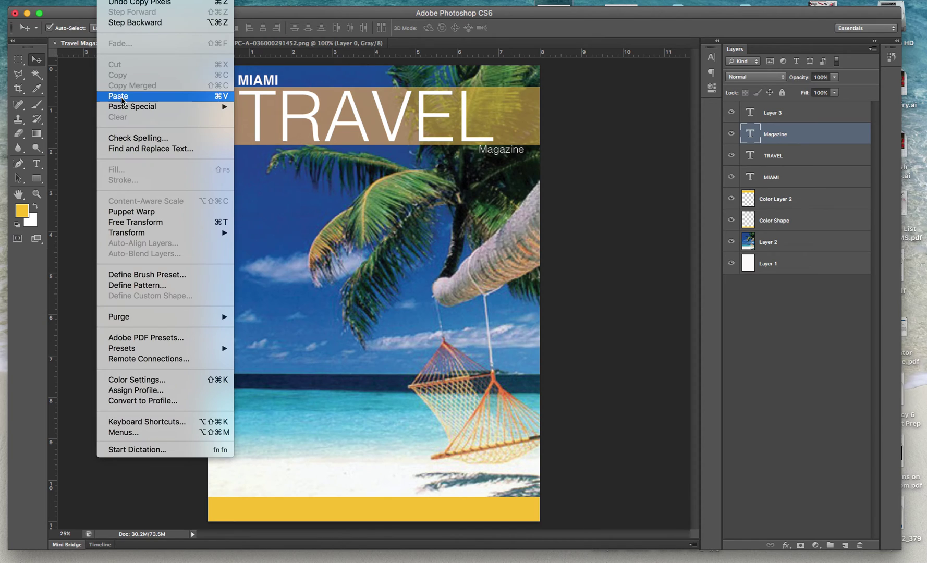
{"action": "left_click", "coordinate": [145, 95]}
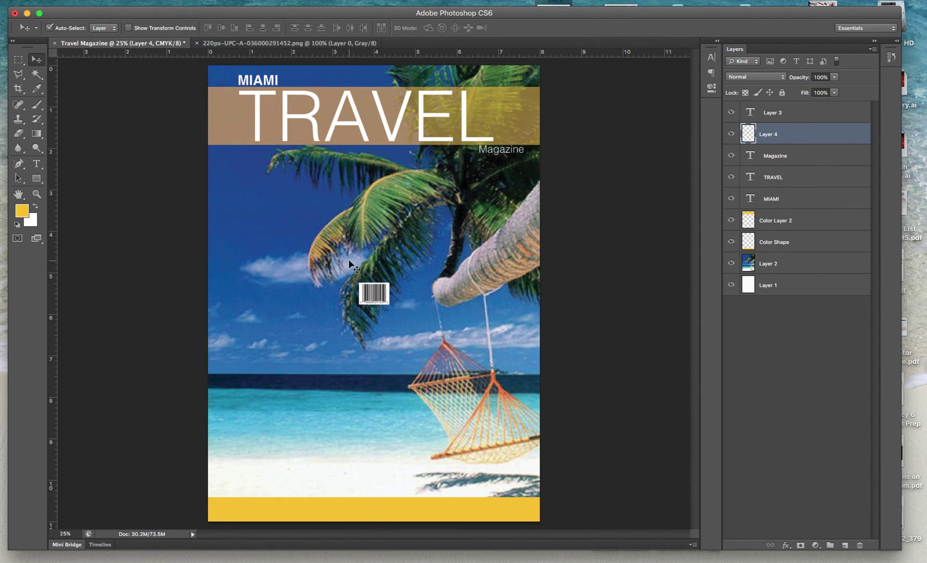
{"action": "left_click_drag", "start_coordinate": [374, 298], "coordinate": [508, 509]}
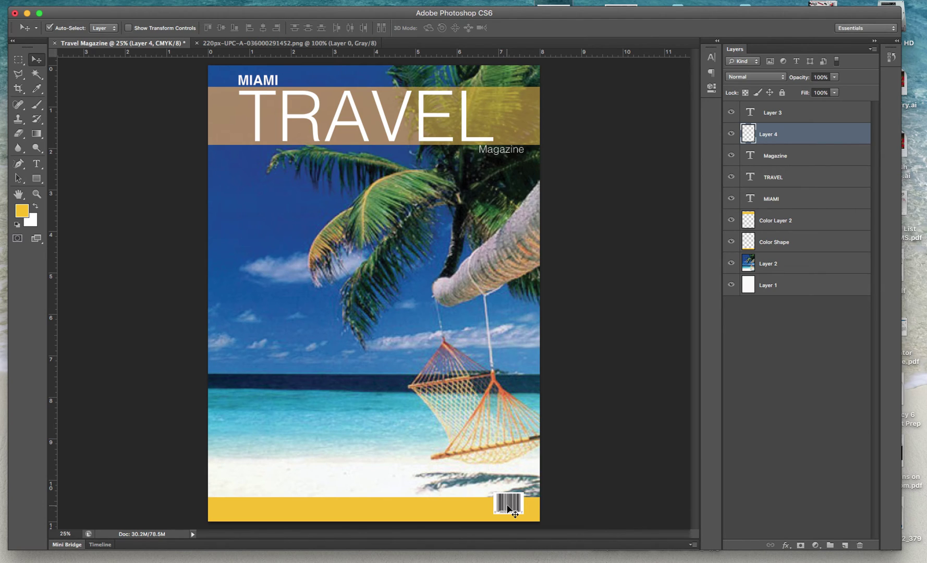
{"action": "key", "text": "super+t"}
{"action": "left_click", "coordinate": [110, 1]}
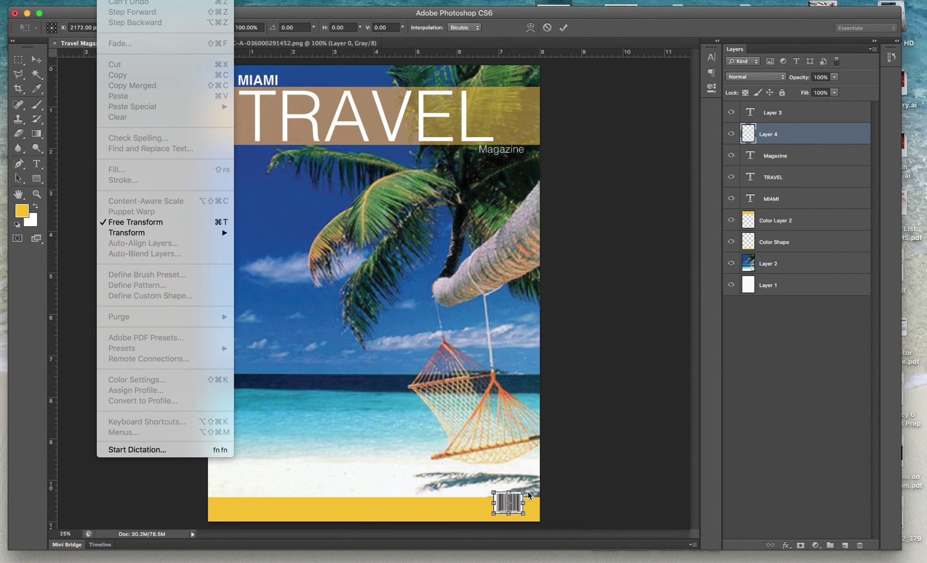
{"action": "left_click", "coordinate": [489, 489]}
{"action": "left_click_drag", "start_coordinate": [494, 491], "coordinate": [243, 480]}
{"action": "key", "text": "Return"}
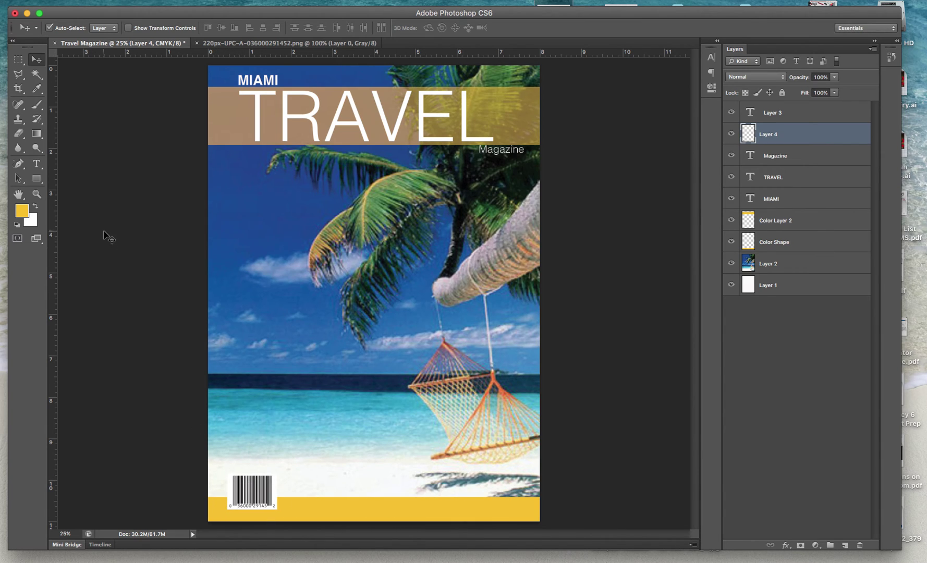
Add a 'South Beach' text line on the cover's left and shift it slightly.
{"action": "left_click", "coordinate": [37, 166]}
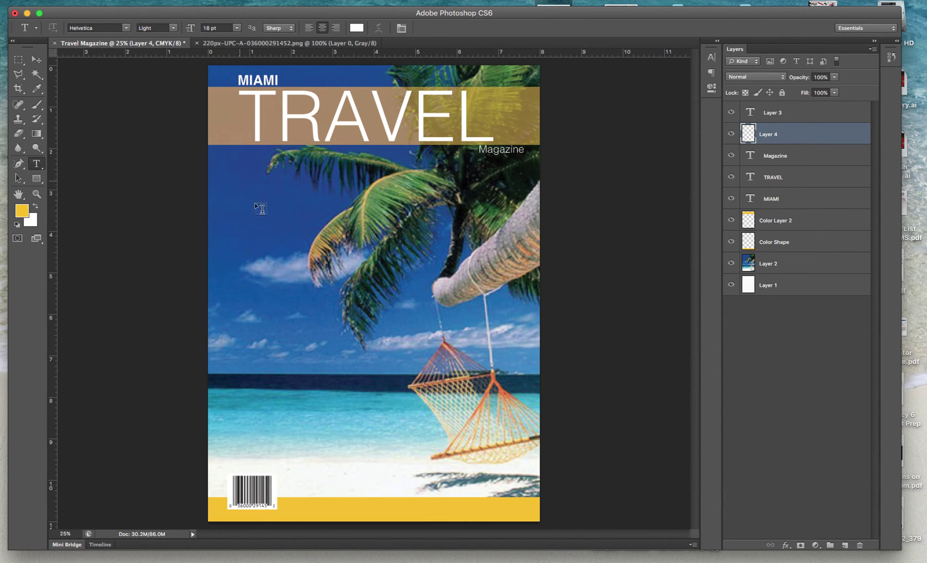
{"action": "left_click", "coordinate": [238, 210]}
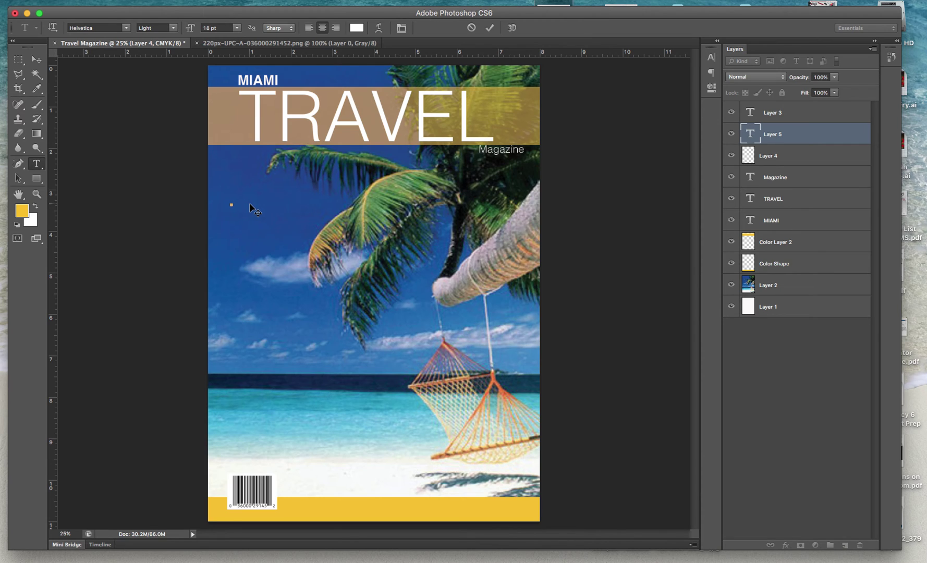
{"action": "type", "text": "South Beach"}
{"action": "left_click", "coordinate": [37, 60]}
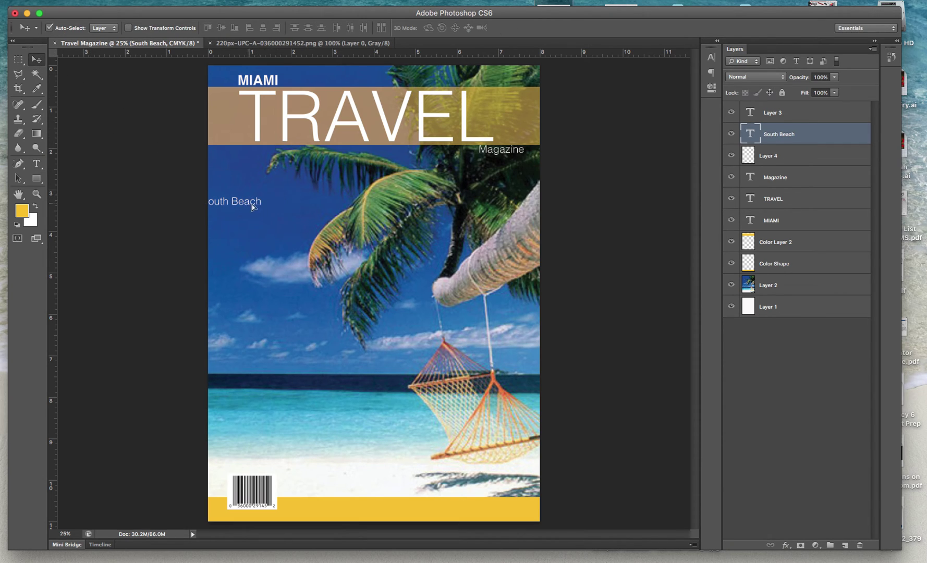
{"action": "left_click_drag", "start_coordinate": [250, 208], "coordinate": [267, 206]}
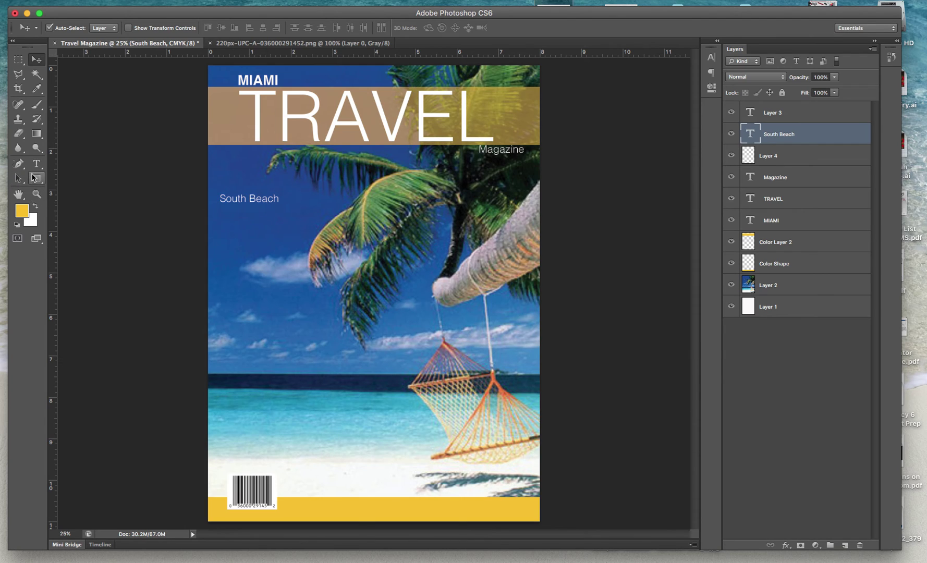
Scale the South Beach text larger with Free Transform.
{"action": "left_click", "coordinate": [37, 163]}
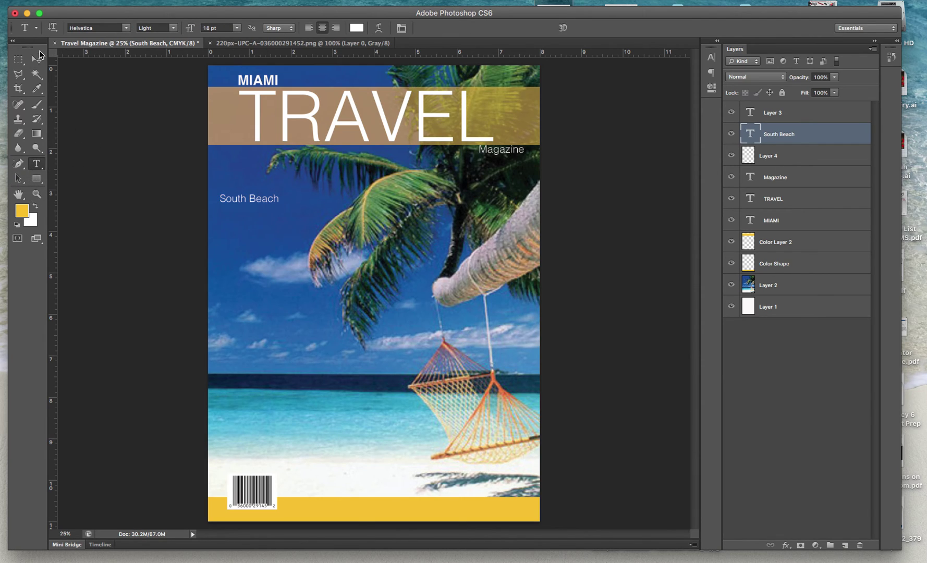
{"action": "left_click", "coordinate": [38, 59]}
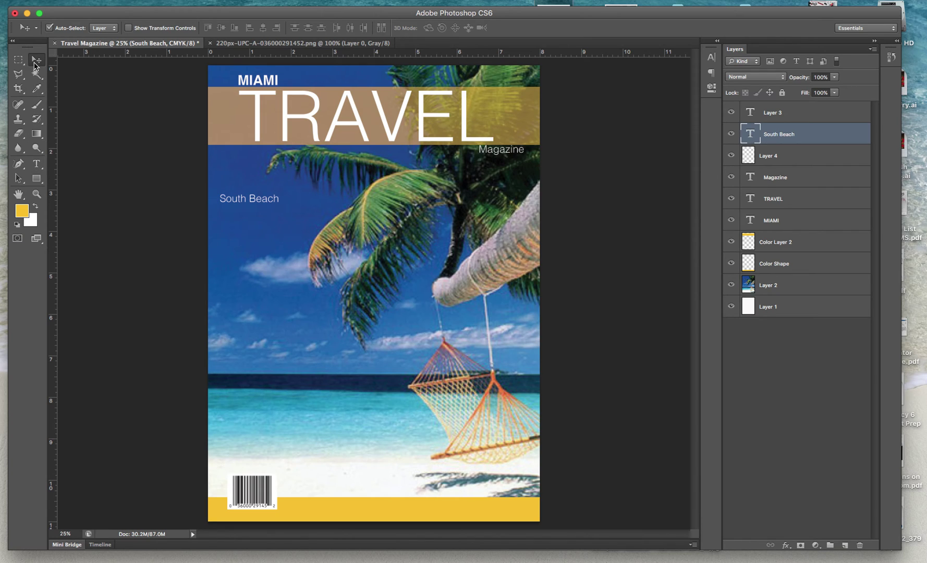
{"action": "key", "text": "super+t"}
{"action": "left_click_drag", "start_coordinate": [281, 209], "coordinate": [315, 214]}
{"action": "key", "text": "Return"}
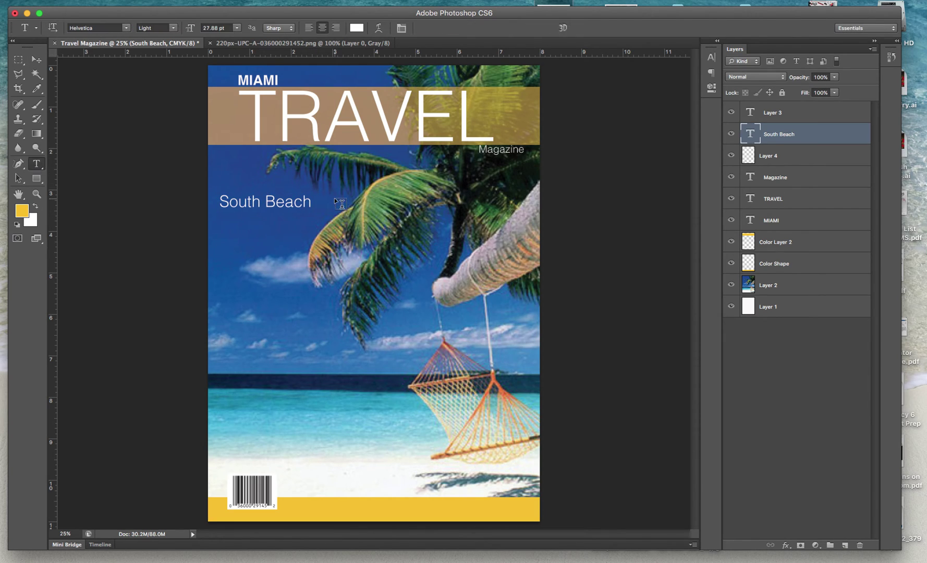
Add a 'Must See' line above South Beach and left-align the heading.
{"action": "left_click", "coordinate": [221, 203]}
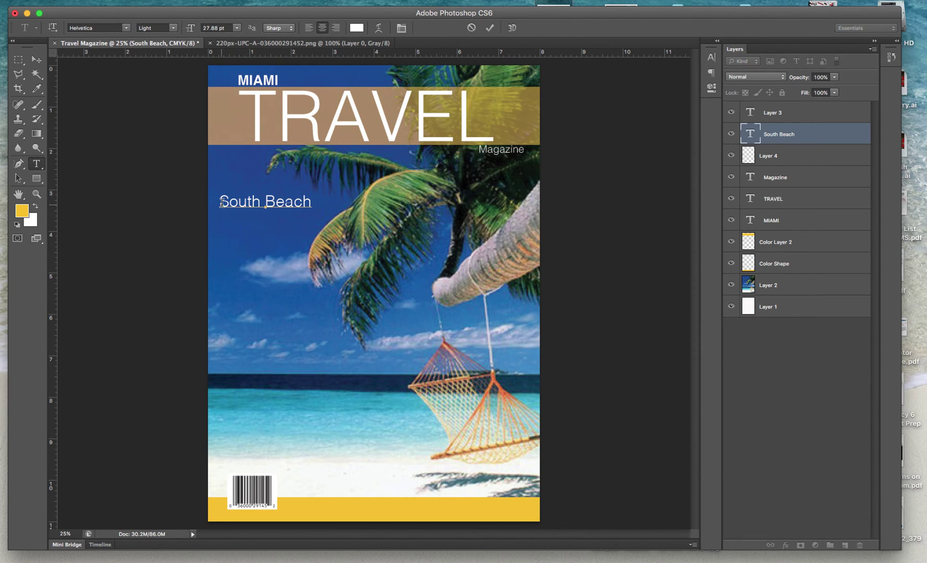
{"action": "type", "text": "Must See"}
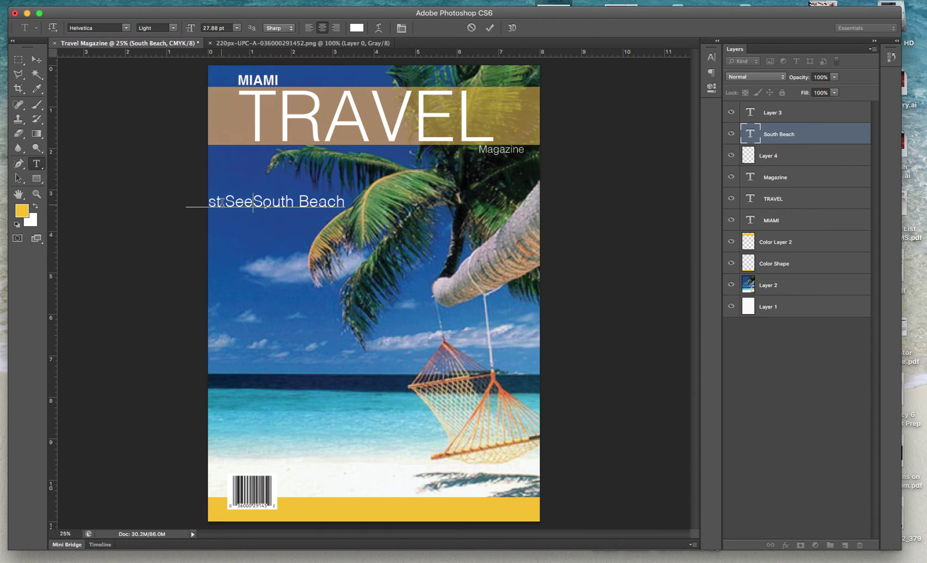
{"action": "key", "text": "Return"}
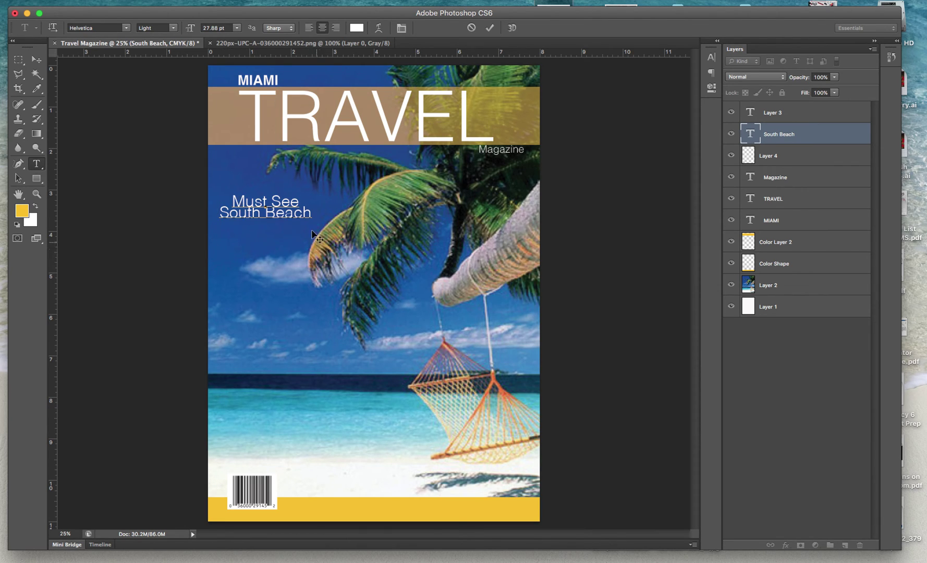
{"action": "left_click_drag", "start_coordinate": [312, 212], "coordinate": [285, 213]}
{"action": "key", "text": "super+a"}
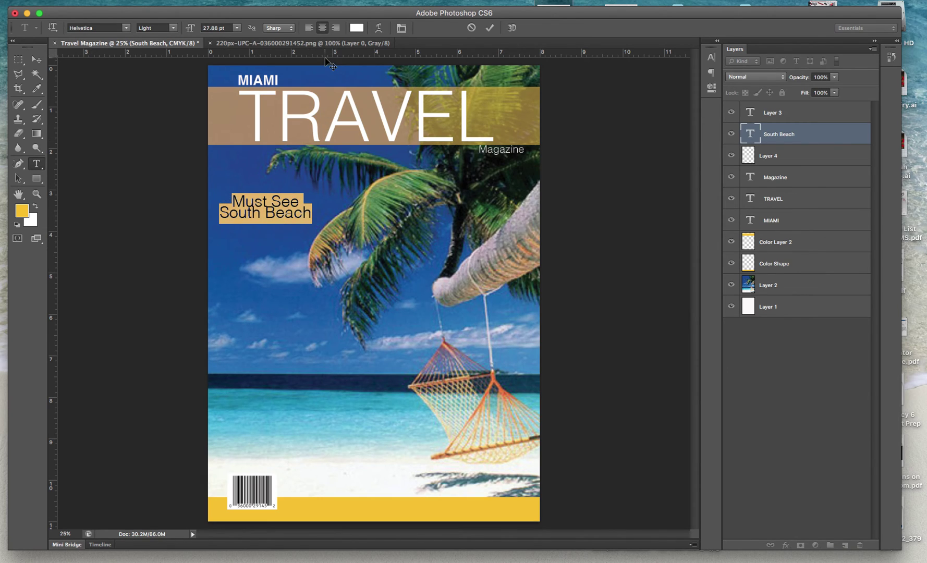
{"action": "left_click", "coordinate": [309, 27]}
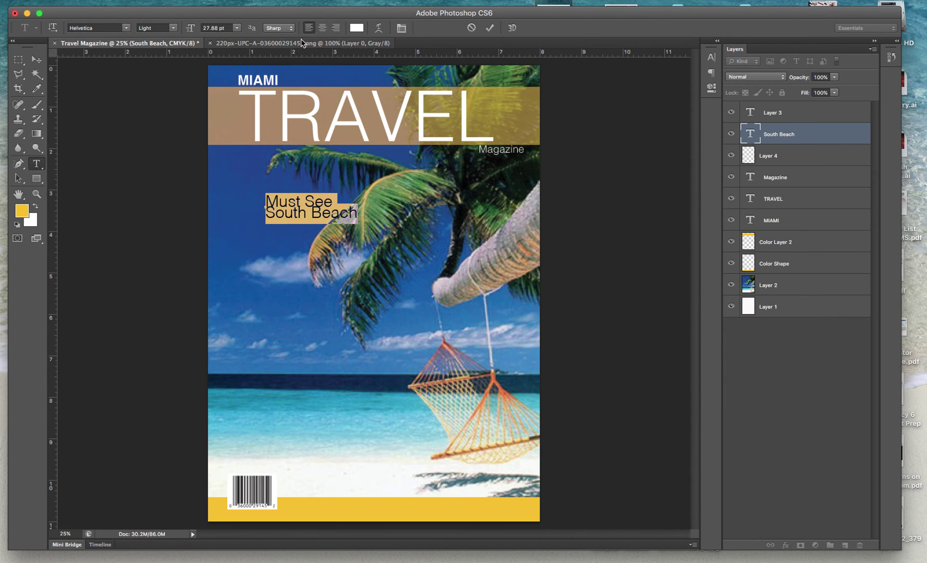
Color the Must See South Beach heading yellow (#f9c100) and align it under MIAMI.
{"action": "left_click", "coordinate": [36, 60]}
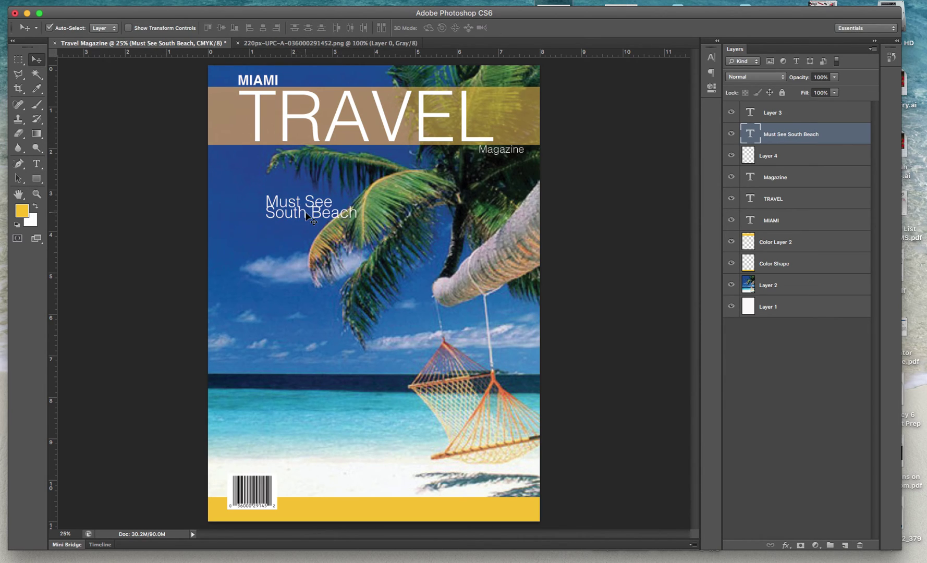
{"action": "left_click_drag", "start_coordinate": [299, 202], "coordinate": [224, 192]}
{"action": "left_click", "coordinate": [37, 163]}
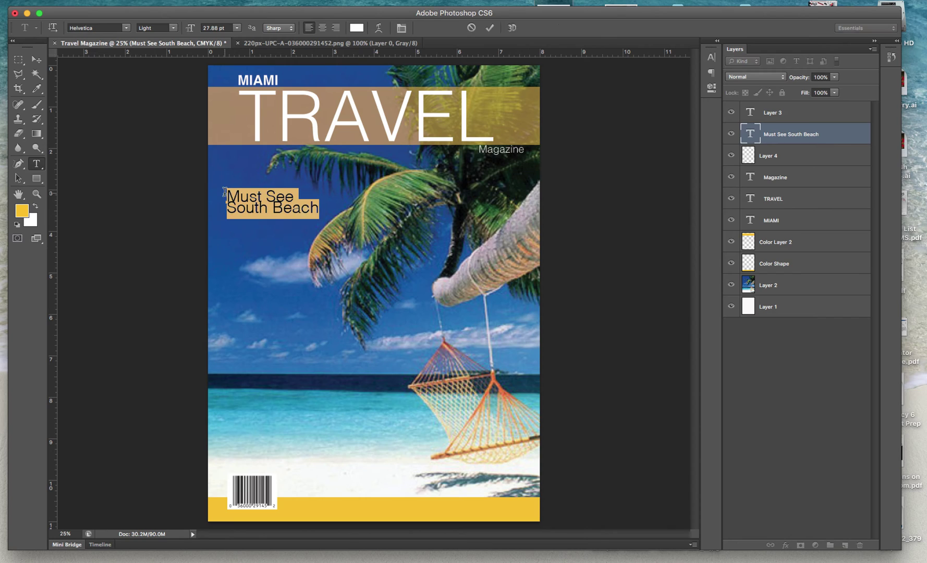
{"action": "left_click", "coordinate": [22, 211]}
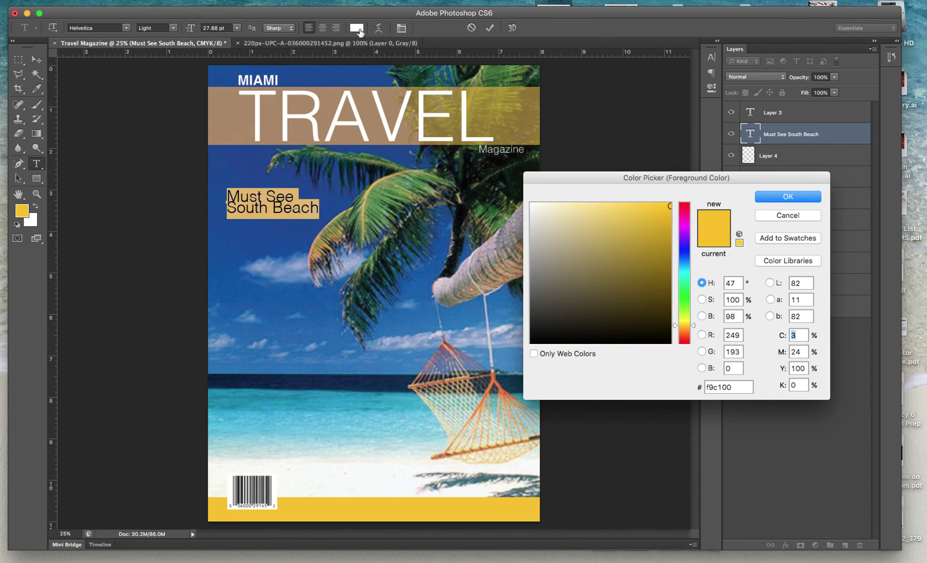
{"action": "left_click", "coordinate": [811, 197]}
{"action": "left_click", "coordinate": [36, 61]}
{"action": "mouse_move", "coordinate": [280, 211]}
{"action": "left_mouse_down"}
{"action": "mouse_move", "coordinate": [272, 208]}
{"action": "mouse_move", "coordinate": [280, 208]}
{"action": "left_mouse_up"}
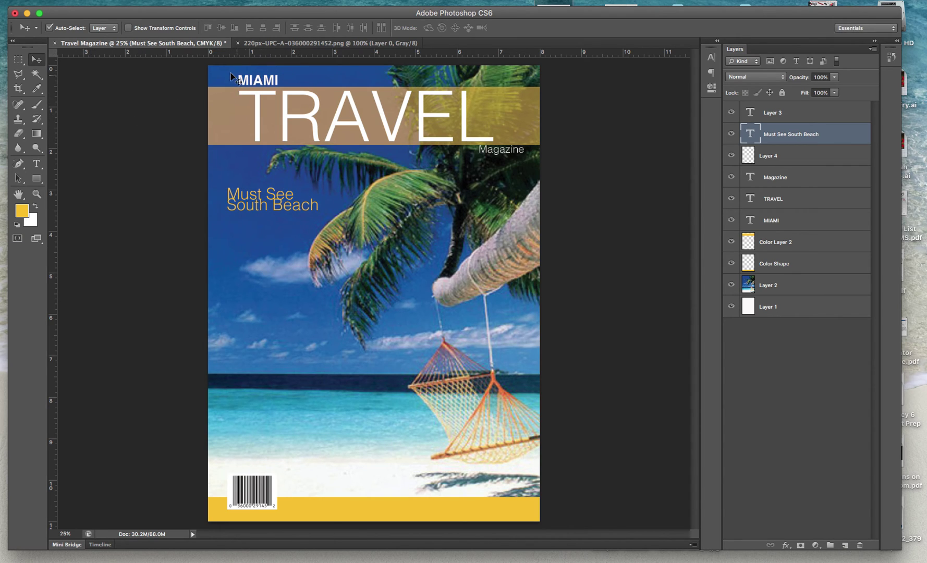
Place a horizontal guide above MIAMI and vertical guides near the left and right edges.
{"action": "left_click_drag", "start_coordinate": [272, 56], "coordinate": [271, 74]}
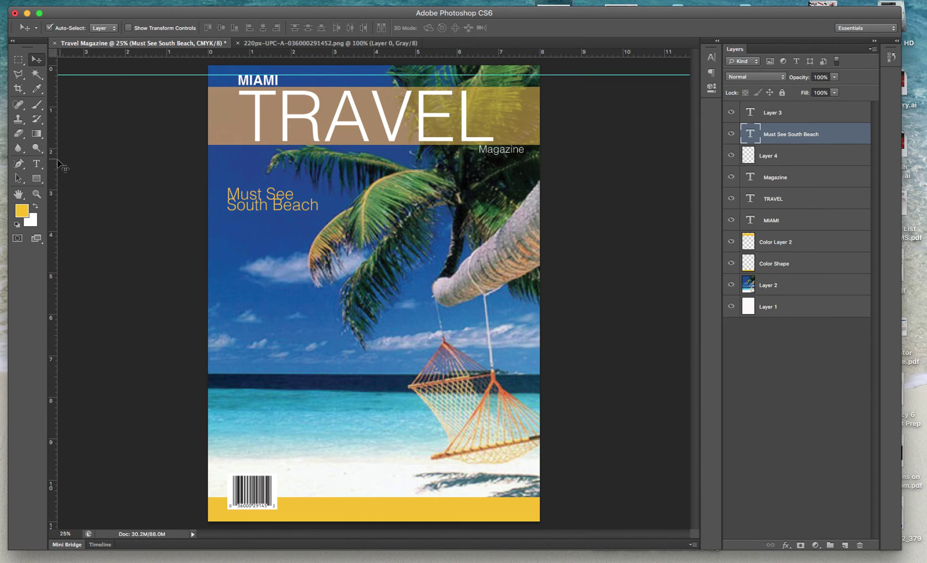
{"action": "left_click_drag", "start_coordinate": [52, 162], "coordinate": [222, 155]}
{"action": "left_click_drag", "start_coordinate": [56, 211], "coordinate": [525, 181]}
Add a bottom guide, raise the barcode above it, and nudge MIAMI down.
{"action": "left_click_drag", "start_coordinate": [476, 57], "coordinate": [467, 506]}
{"action": "left_click_drag", "start_coordinate": [248, 488], "coordinate": [248, 474]}
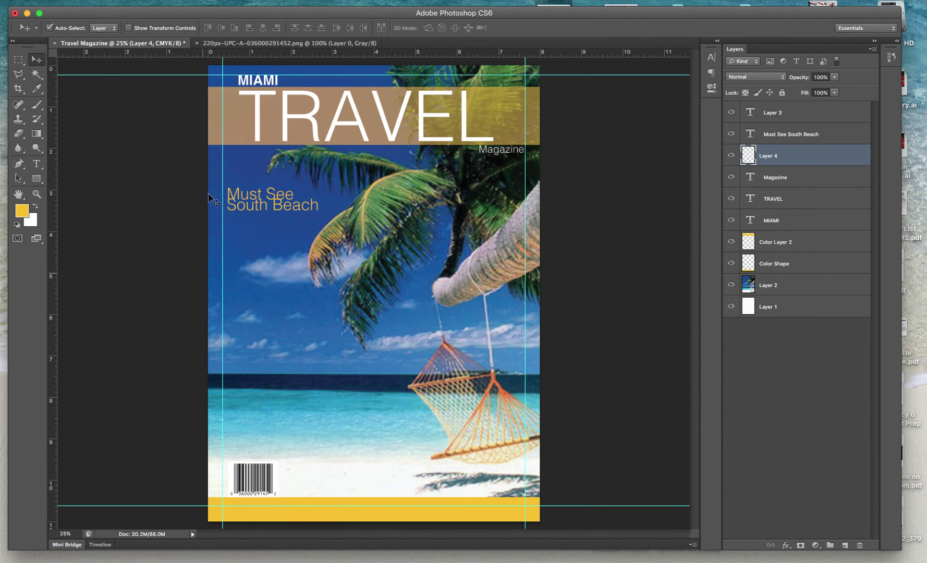
{"action": "left_click", "coordinate": [264, 86]}
{"action": "key", "text": "shift+Down"}
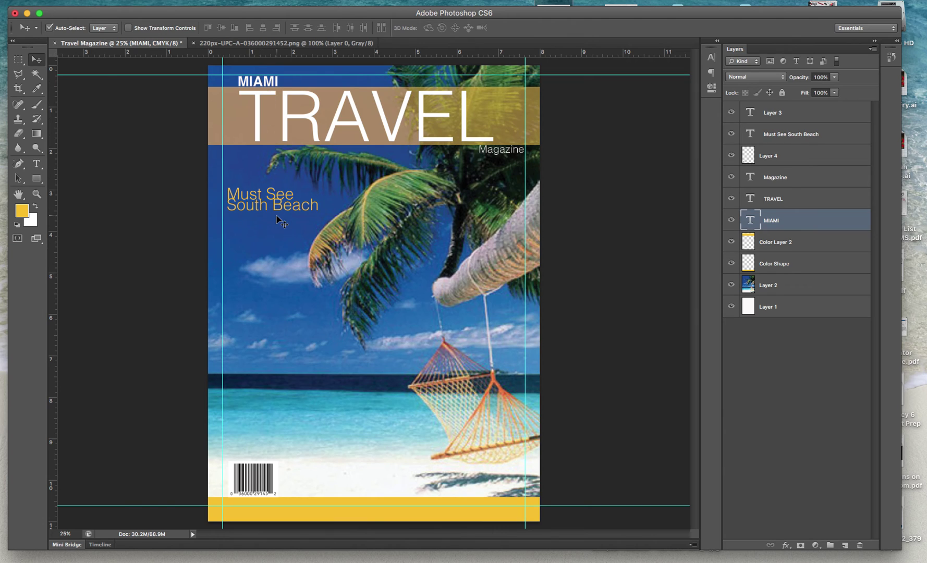
Type 'Top 10 Clubs', fixing a mistyped '10 Party', and move it under the heading.
{"action": "left_click", "coordinate": [37, 164]}
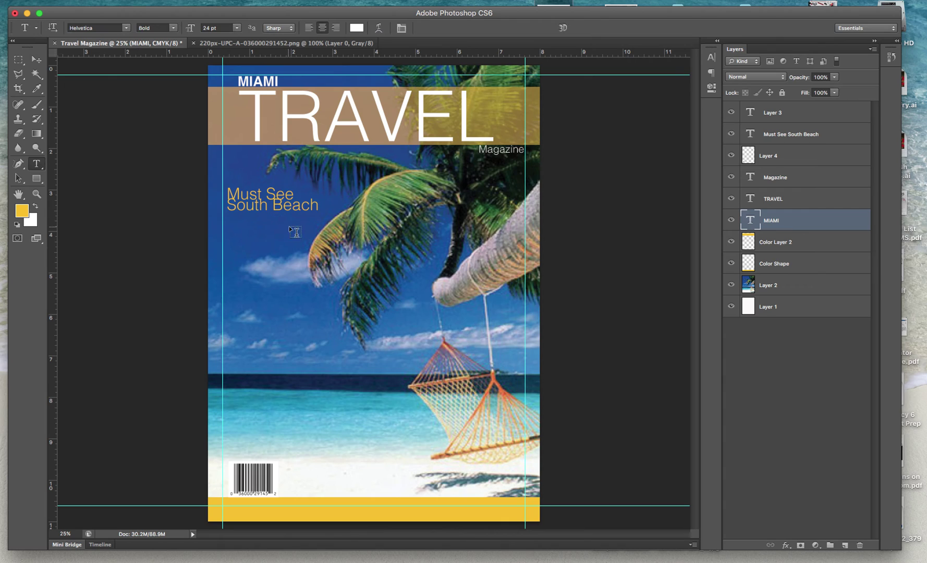
{"action": "left_click", "coordinate": [240, 243]}
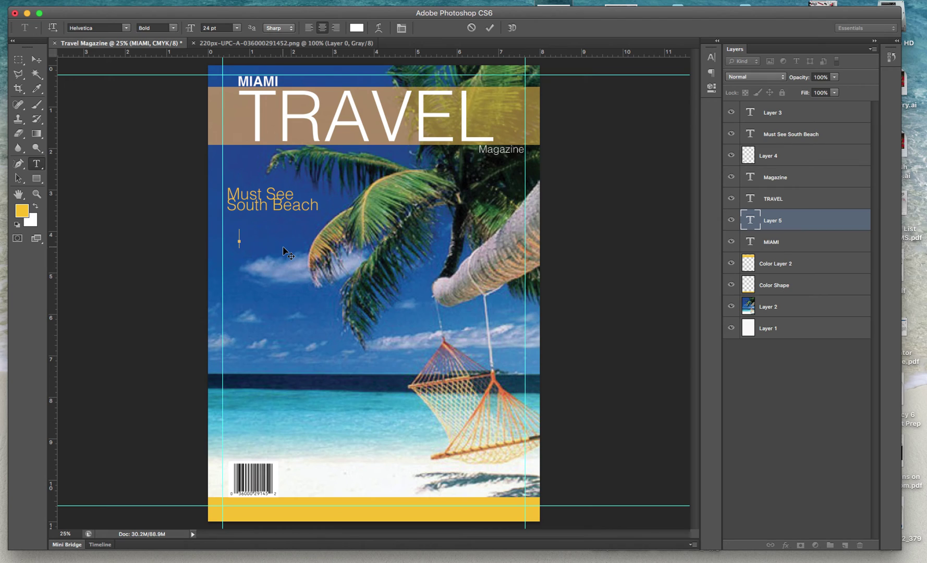
{"action": "type", "text": "10"}
{"action": "type", "text": " Party"}
{"action": "key", "text": "BackSpace"}
{"action": "key", "text": "BackSpace"}
{"action": "key", "text": "BackSpace"}
{"action": "key", "text": "BackSpace"}
{"action": "key", "text": "BackSpace"}
{"action": "key", "text": "BackSpace"}
{"action": "key", "text": "BackSpace"}
{"action": "key", "text": "BackSpace"}
{"action": "type", "text": "Top"}
{"action": "type", "text": " 10"}
{"action": "type", "text": " Clubs"}
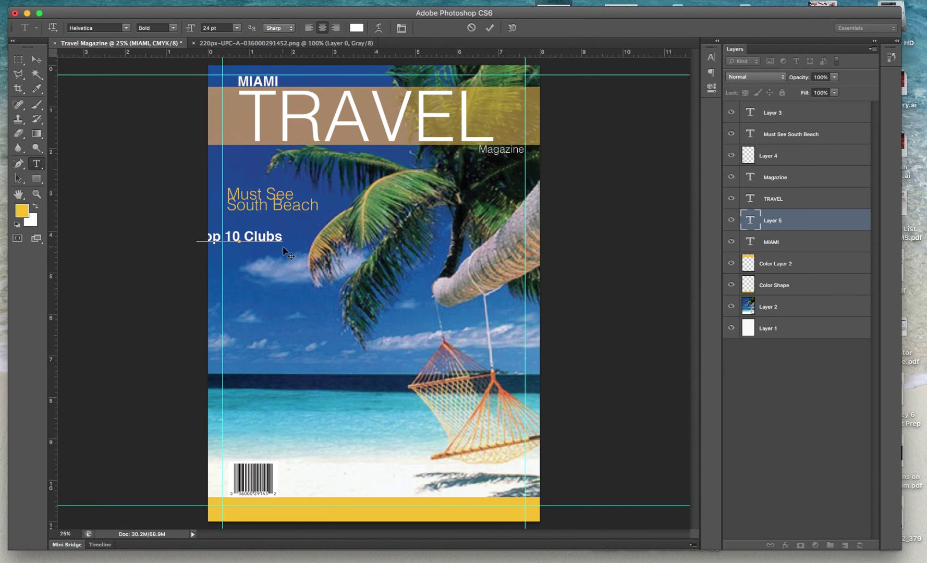
{"action": "left_click", "coordinate": [37, 60]}
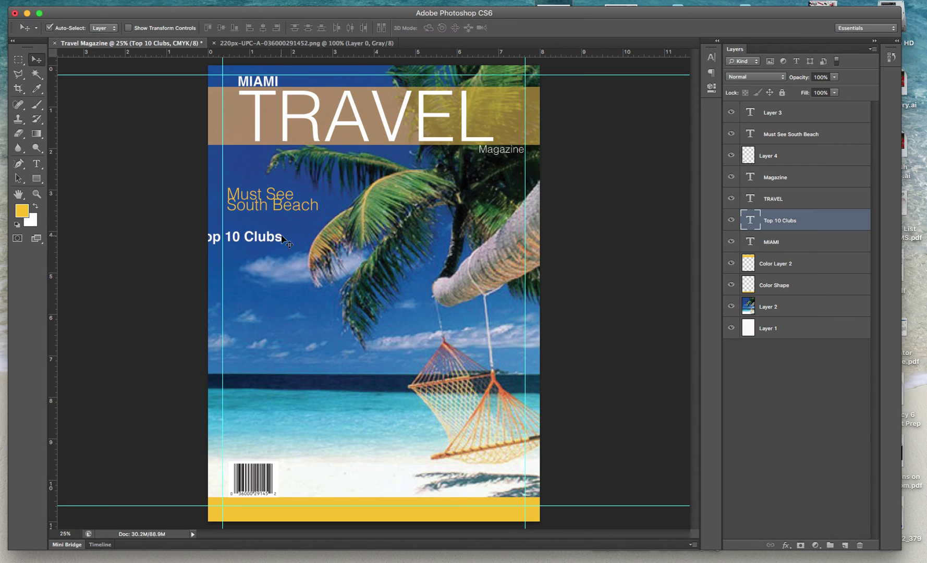
{"action": "left_click_drag", "start_coordinate": [270, 243], "coordinate": [298, 224]}
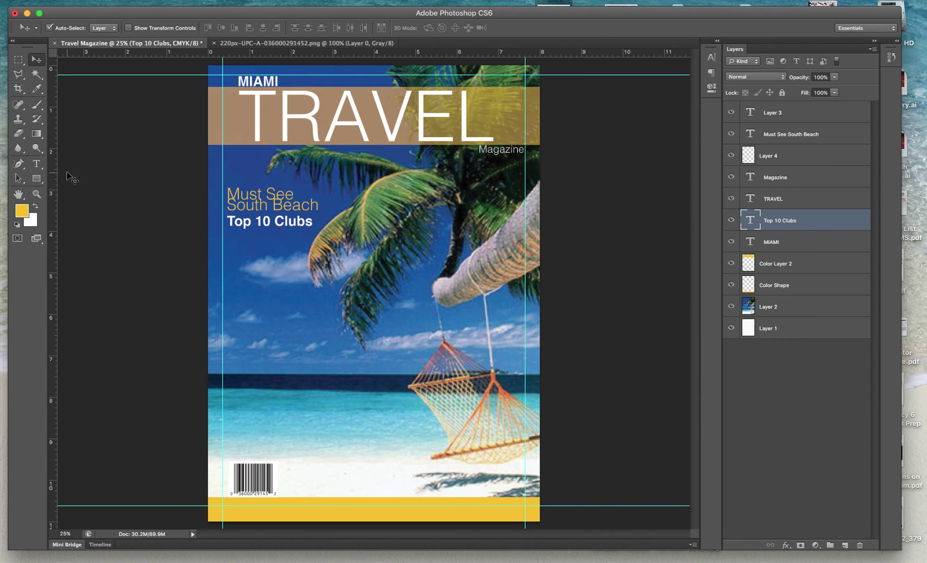
Change the yellow 'Must See South Beach' heading from Helvetica Light to Helvetica Bold.
{"action": "left_click", "coordinate": [36, 164]}
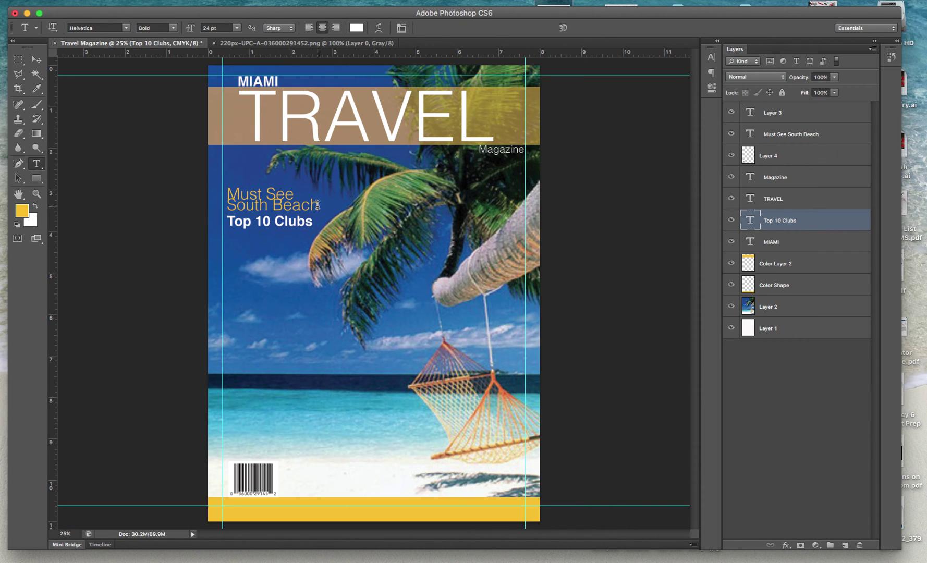
{"action": "left_click_drag", "start_coordinate": [318, 205], "coordinate": [227, 191]}
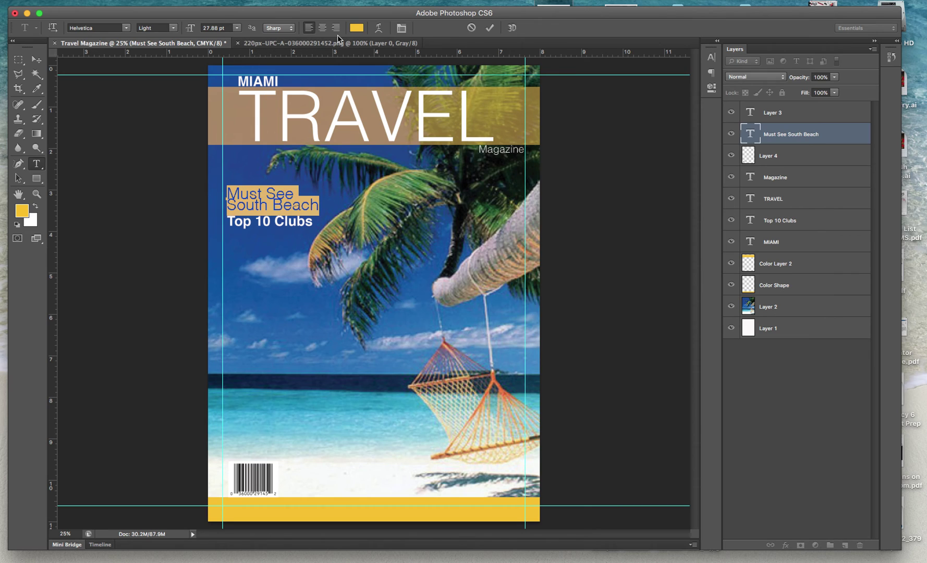
{"action": "left_click", "coordinate": [173, 30]}
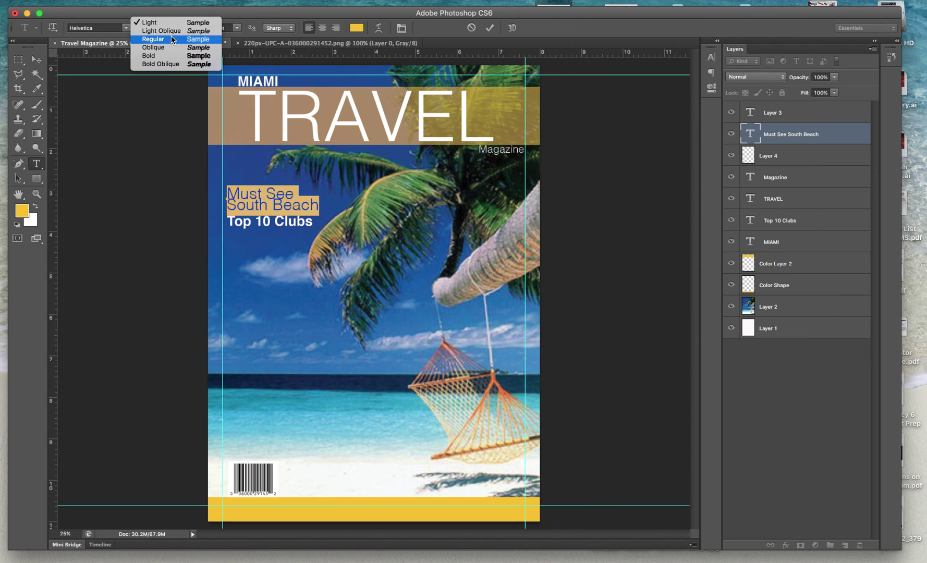
{"action": "left_click", "coordinate": [171, 56]}
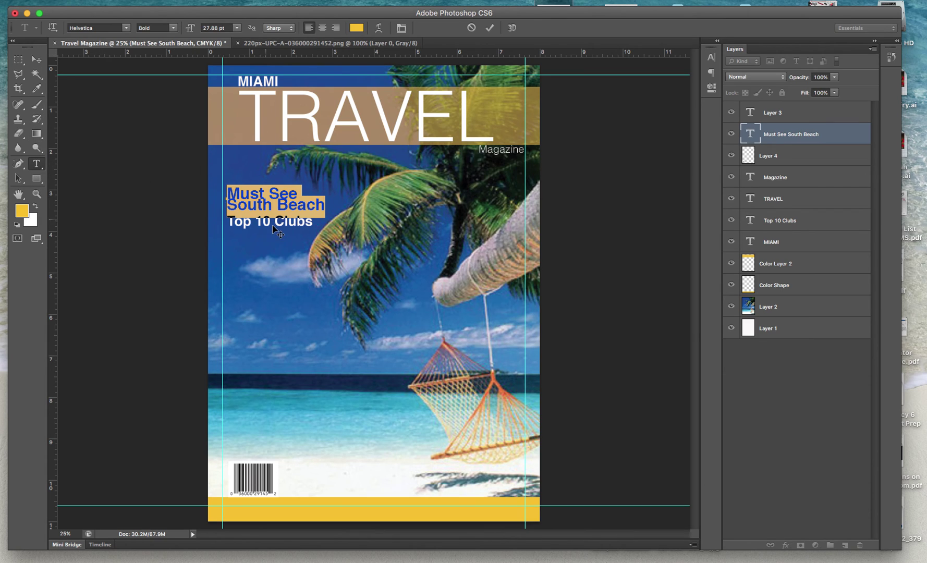
{"action": "left_click", "coordinate": [38, 64]}
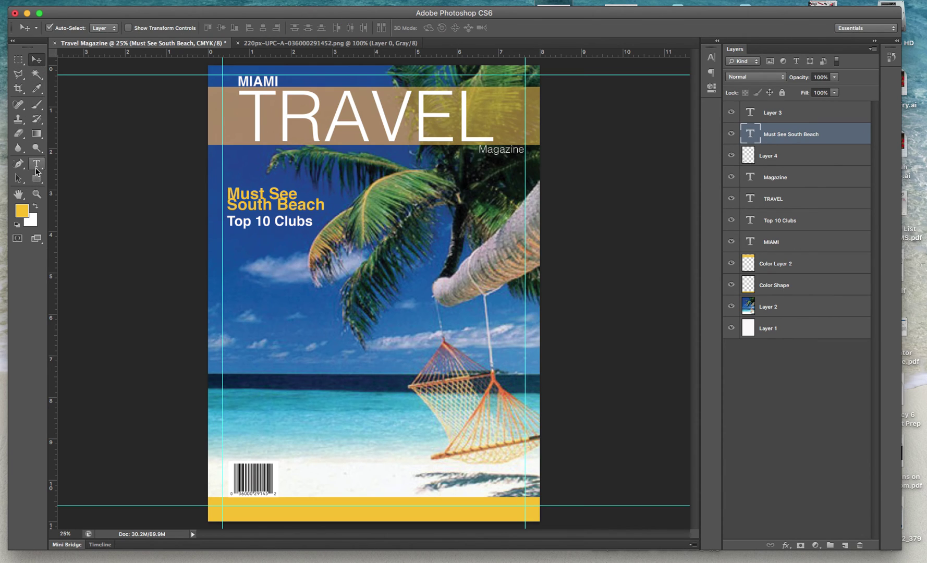
Set the whole 'Top 10 Clubs' line to the Light font weight.
{"action": "left_click", "coordinate": [36, 165]}
{"action": "left_click", "coordinate": [266, 224]}
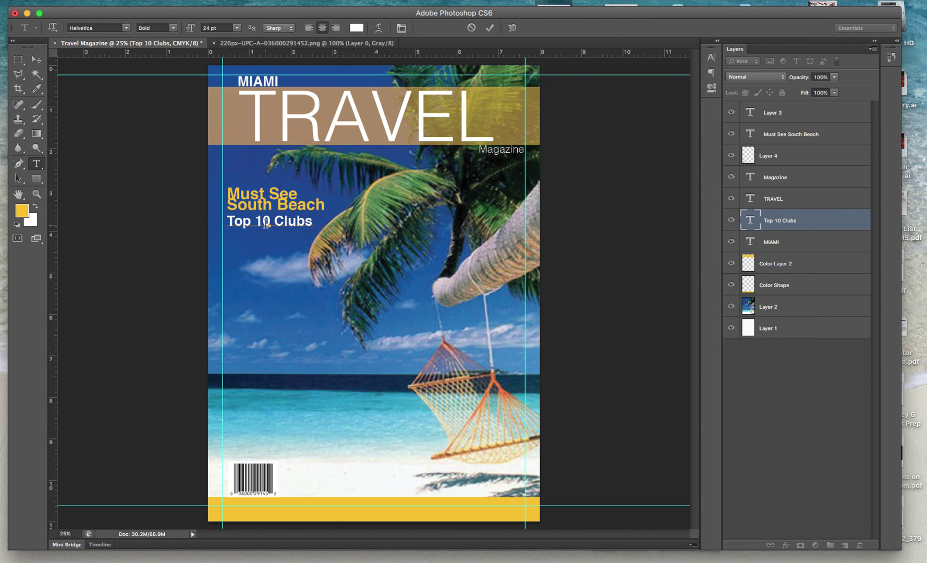
{"action": "key", "text": "super+a"}
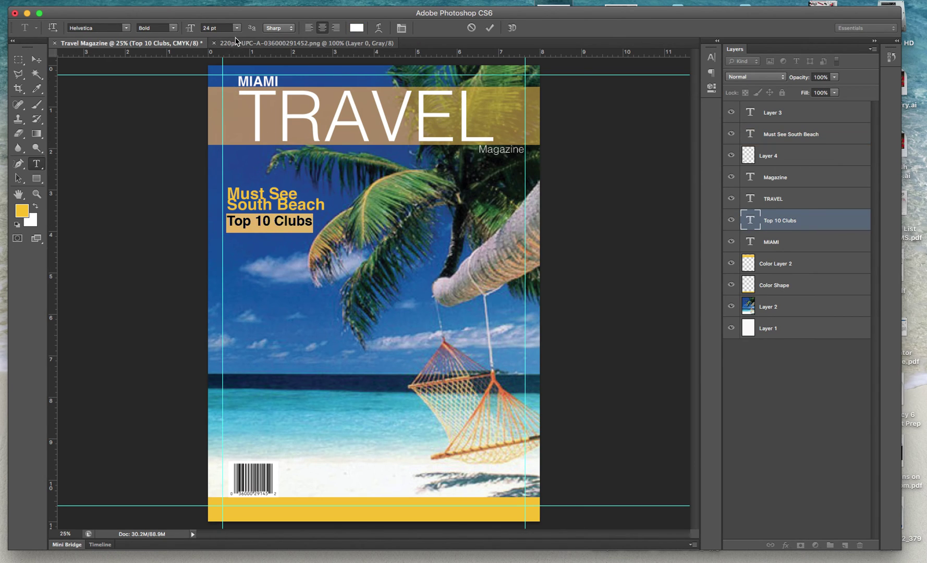
{"action": "left_click", "coordinate": [170, 28]}
{"action": "left_click", "coordinate": [172, 23]}
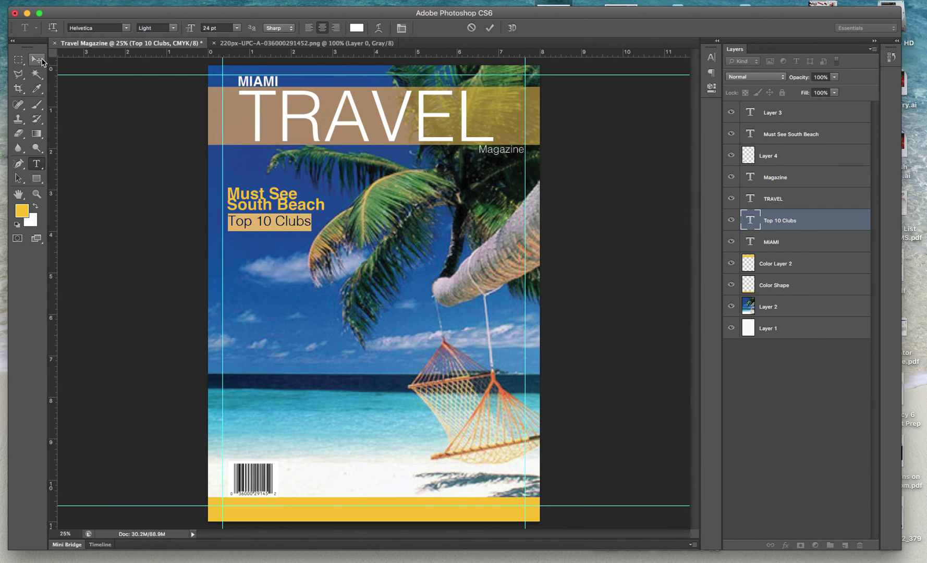
{"action": "left_click", "coordinate": [37, 61]}
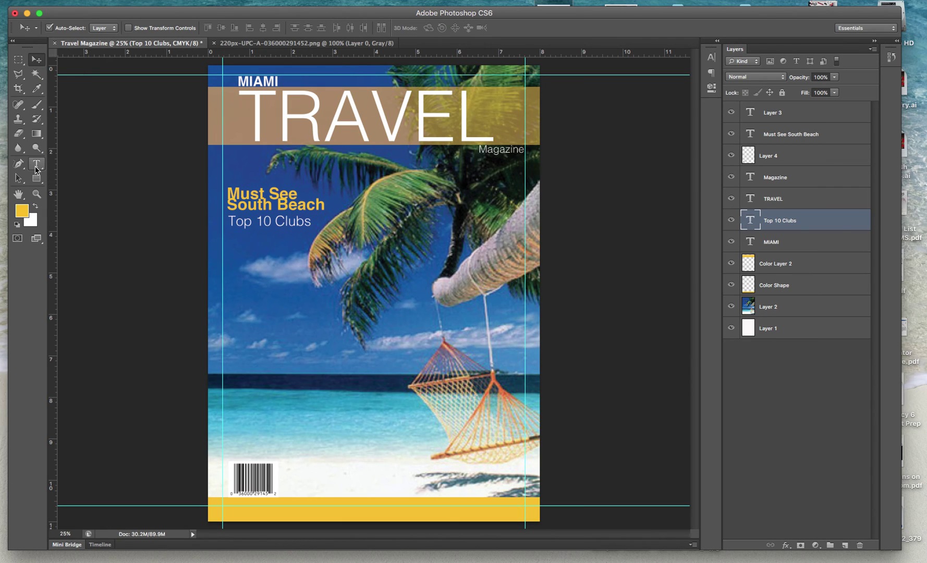
Left-align the 'Top 10 Clubs' text and move it left onto the guide under the heading.
{"action": "left_click", "coordinate": [37, 164]}
{"action": "left_click", "coordinate": [311, 221]}
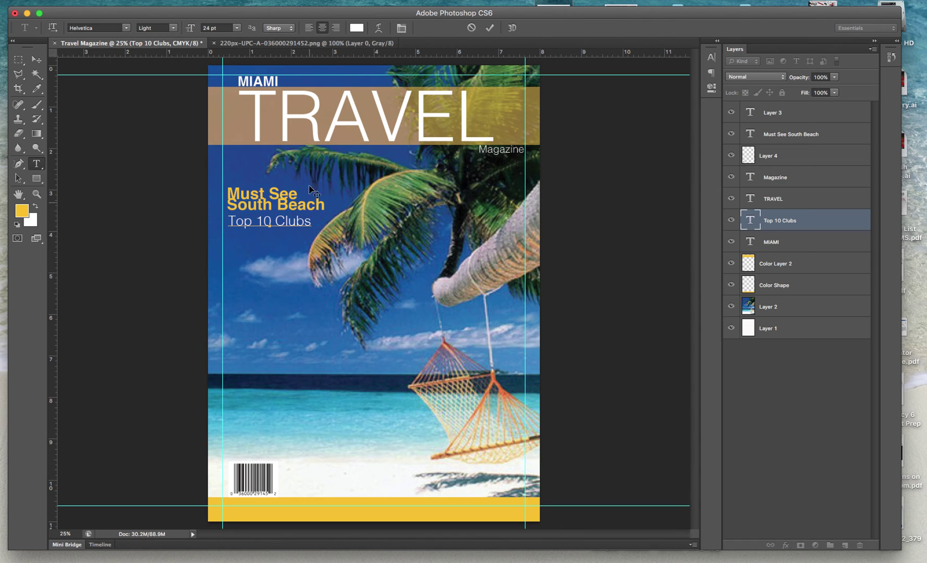
{"action": "left_click", "coordinate": [309, 27]}
{"action": "key", "text": "super+a"}
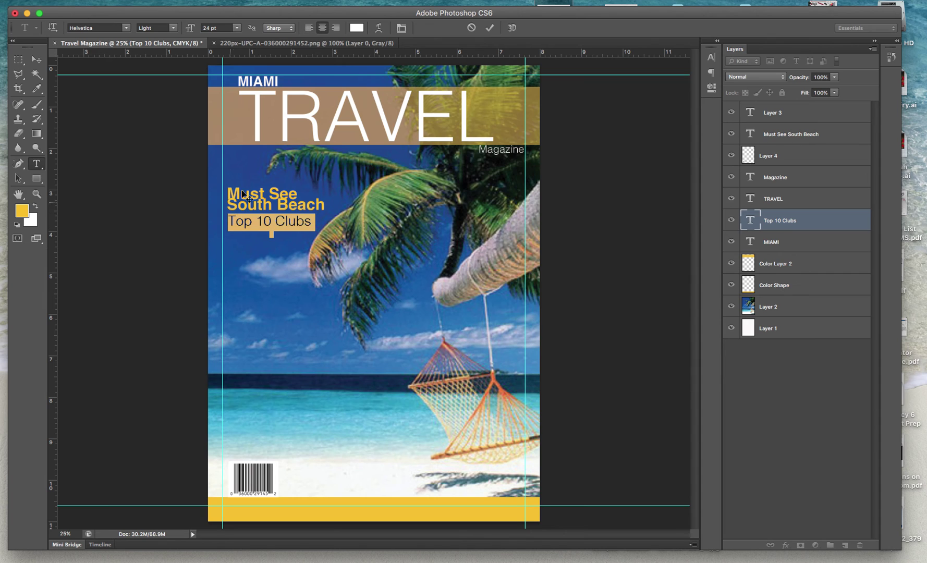
{"action": "left_click", "coordinate": [309, 28]}
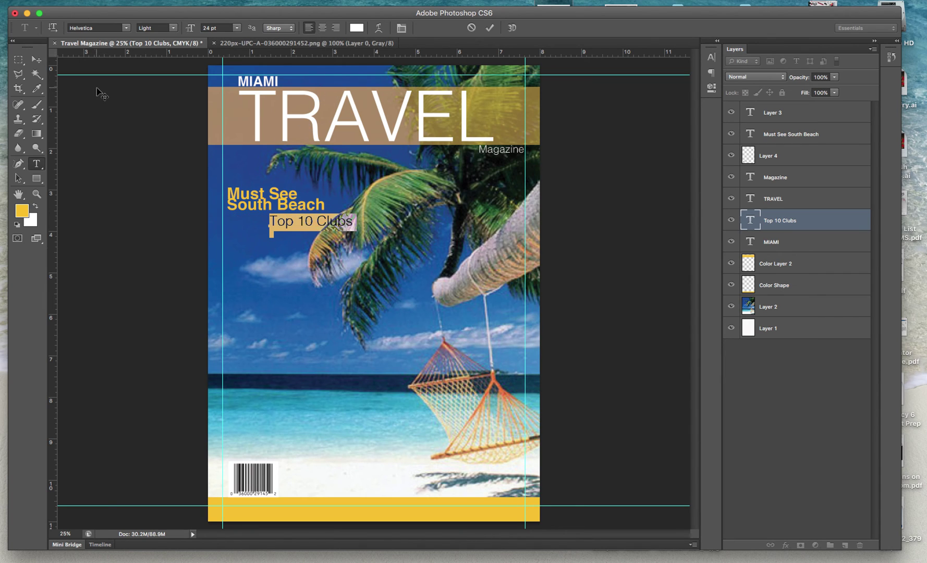
{"action": "left_click", "coordinate": [36, 59]}
{"action": "left_click_drag", "start_coordinate": [312, 227], "coordinate": [269, 230]}
Add a new 'Club live' line beneath 'Top 10 Clubs', fixing the typing mistakes.
{"action": "left_click", "coordinate": [36, 164]}
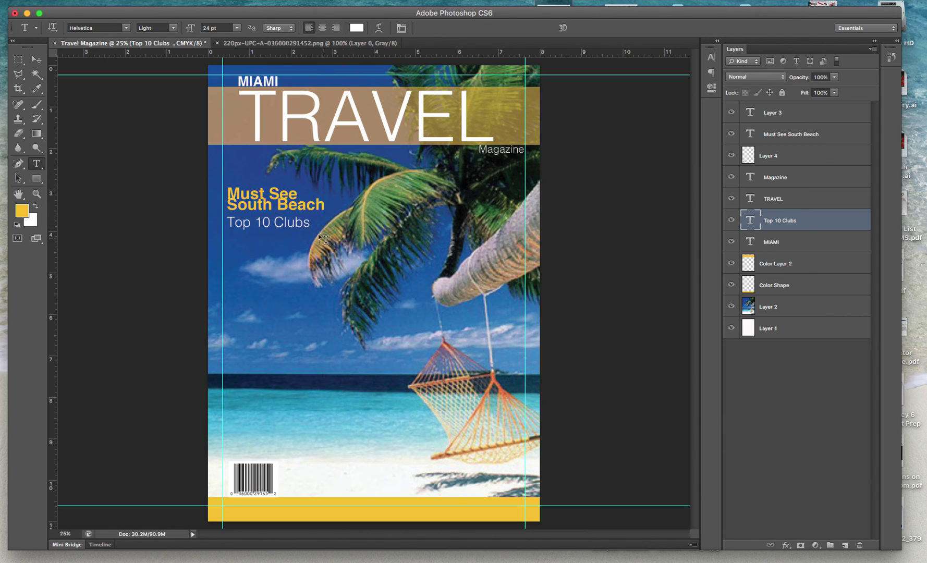
{"action": "left_click", "coordinate": [308, 222]}
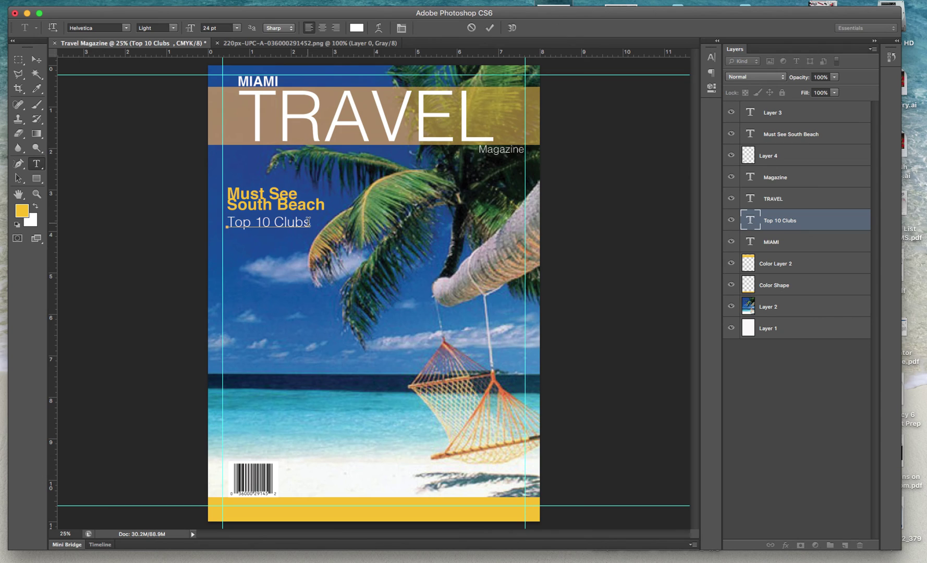
{"action": "key", "text": "Return"}
{"action": "type", "text": "L"}
{"action": "key", "text": "BackSpace"}
{"action": "type", "text": "LIVE"}
{"action": "type", "text": "Plam"}
{"action": "key", "text": "BackSpace"}
{"action": "key", "text": "BackSpace"}
{"action": "key", "text": "BackSpace"}
{"action": "key", "text": "BackSpace"}
{"action": "key", "text": "BackSpace"}
{"action": "key", "text": "BackSpace"}
{"action": "type", "text": "Live"}
{"action": "key", "text": "BackSpace"}
{"action": "key", "text": "BackSpace"}
{"action": "key", "text": "BackSpace"}
{"action": "key", "text": "BackSpace"}
{"action": "key", "text": "BackSpace"}
{"action": "key", "text": "BackSpace"}
{"action": "key", "text": "BackSpace"}
{"action": "key", "text": "BackSpace"}
{"action": "type", "text": "Club I"}
{"action": "type", "text": "ive"}
Add a third line, 'Plam Clubs', below 'Club live'.
{"action": "key", "text": "Return"}
{"action": "type", "text": "Plam"}
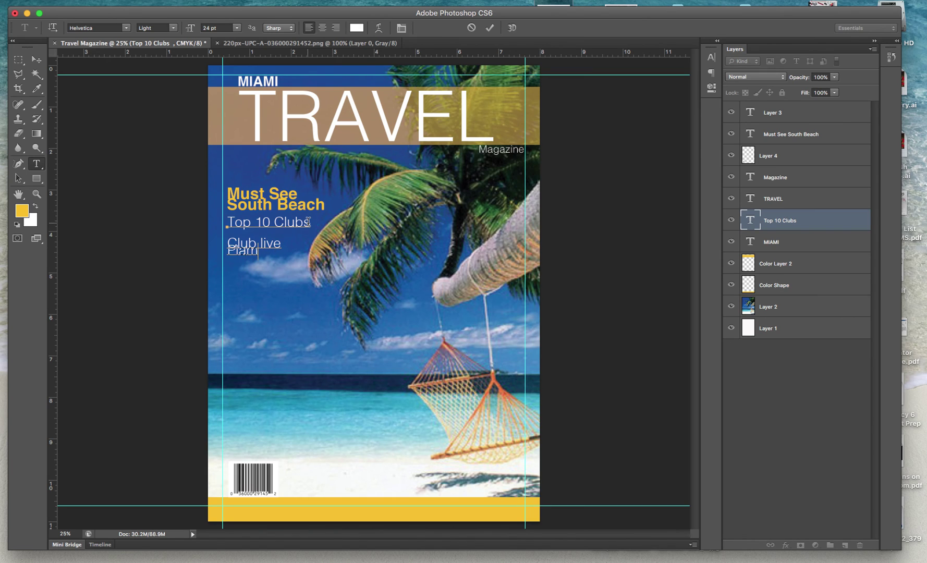
{"action": "type", "text": " Club "}
{"action": "type", "text": "read"}
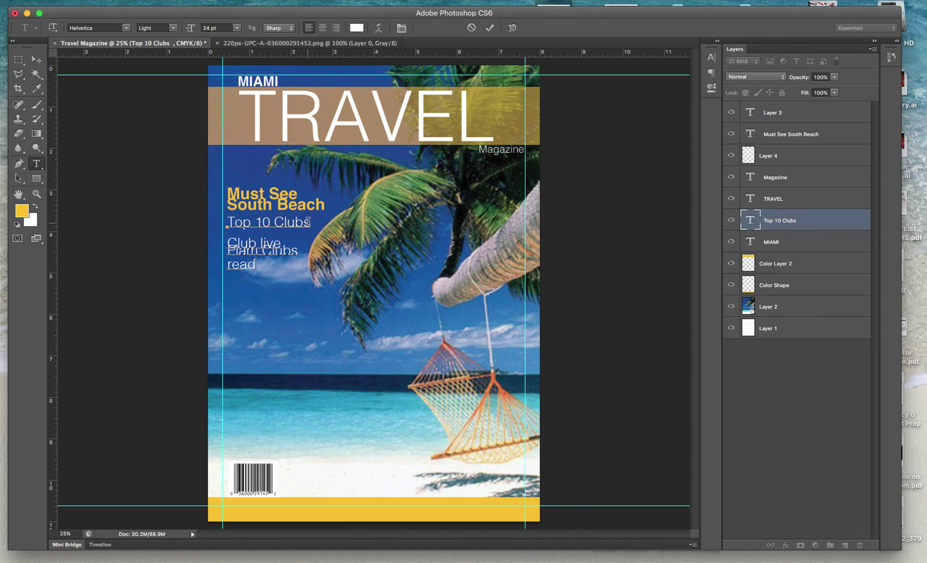
{"action": "key", "text": "BackSpace"}
{"action": "key", "text": "BackSpace"}
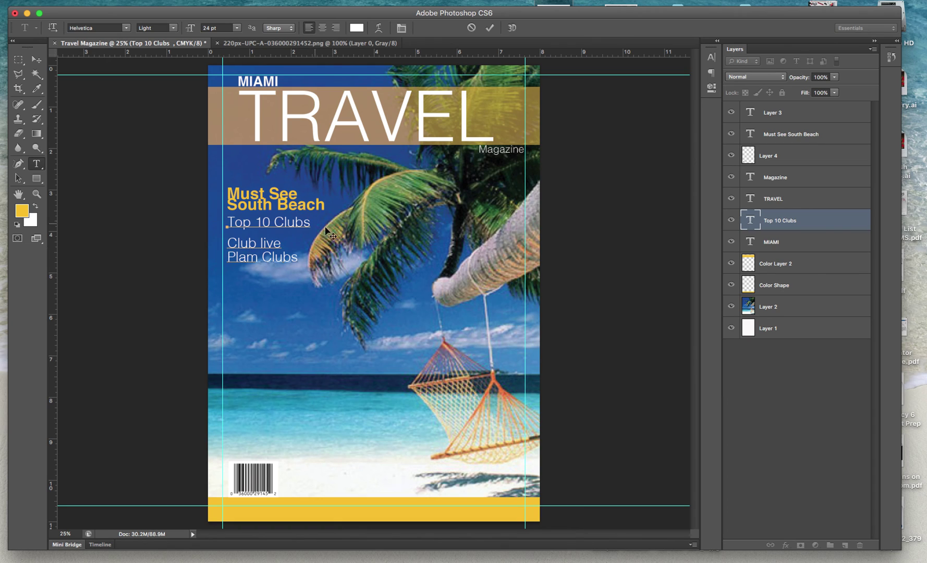
Set the 'Club live' and 'Plam Clubs' lines to 14 pt and nudge the text block.
{"action": "left_click_drag", "start_coordinate": [297, 256], "coordinate": [211, 238]}
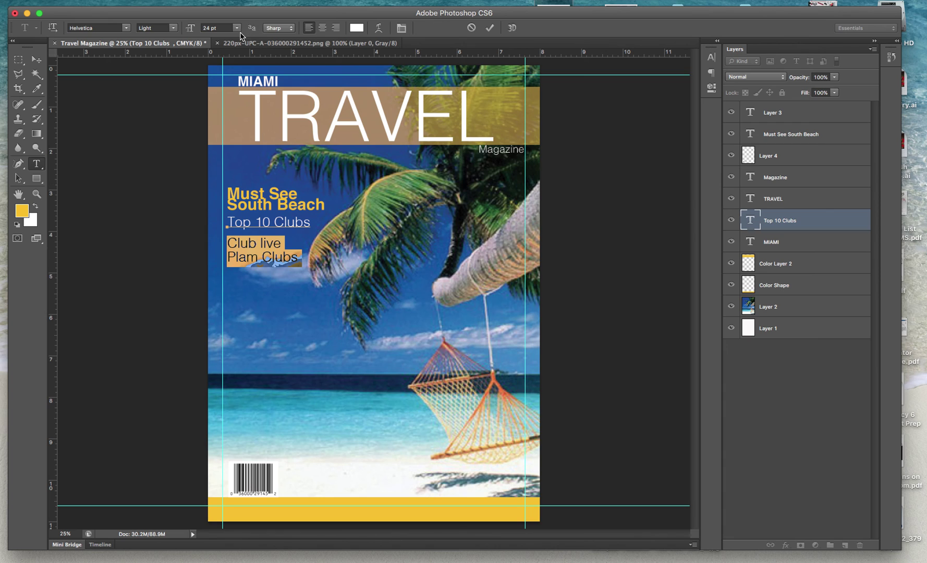
{"action": "left_click", "coordinate": [236, 32]}
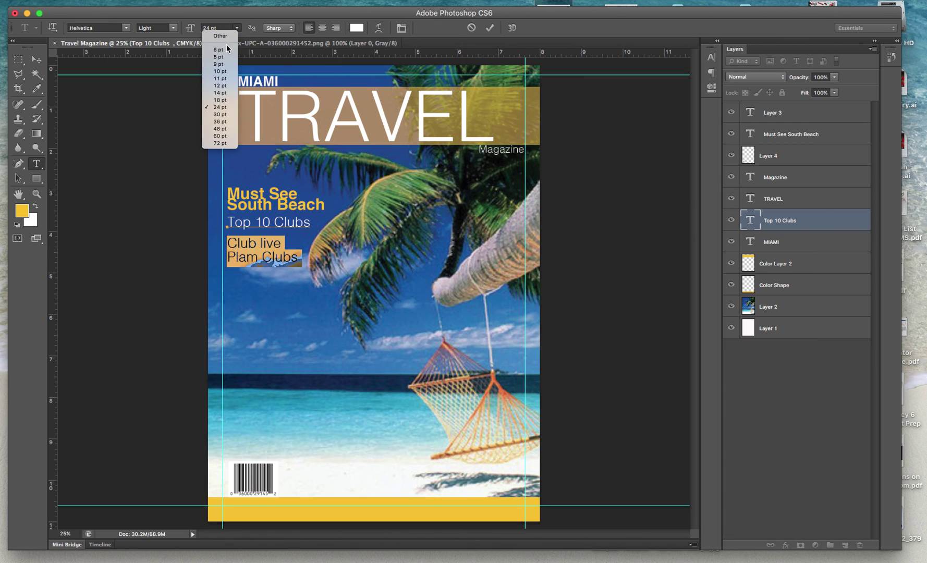
{"action": "left_click", "coordinate": [219, 86]}
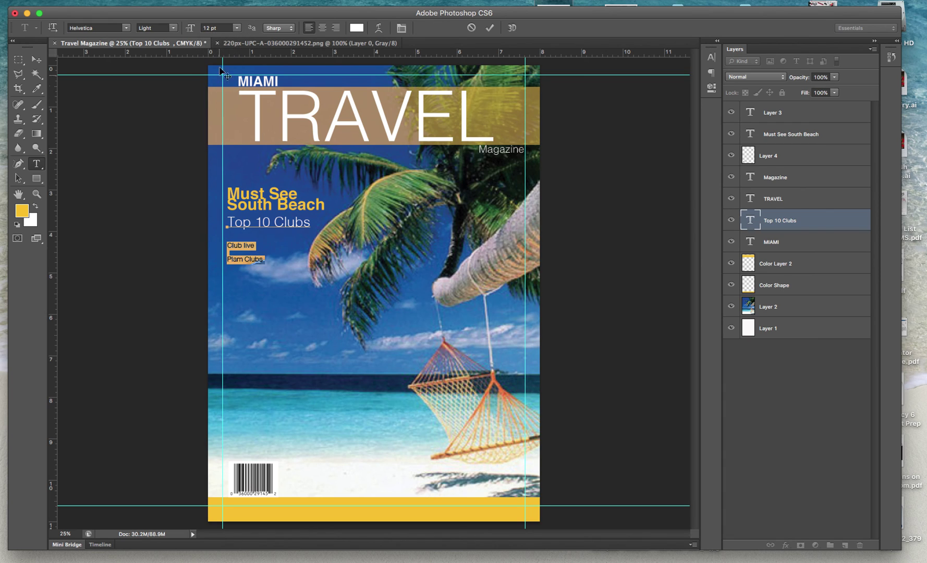
{"action": "left_click", "coordinate": [238, 27]}
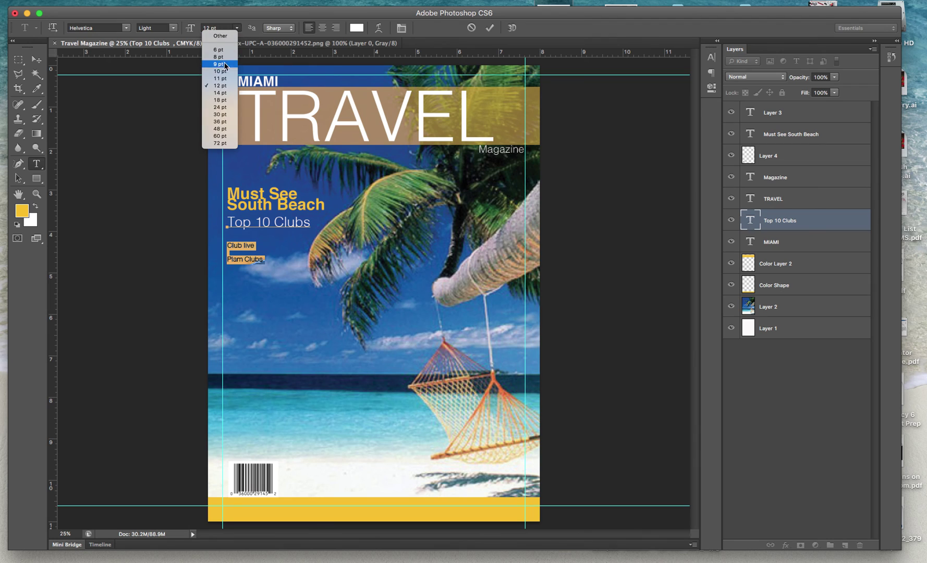
{"action": "left_click", "coordinate": [220, 92]}
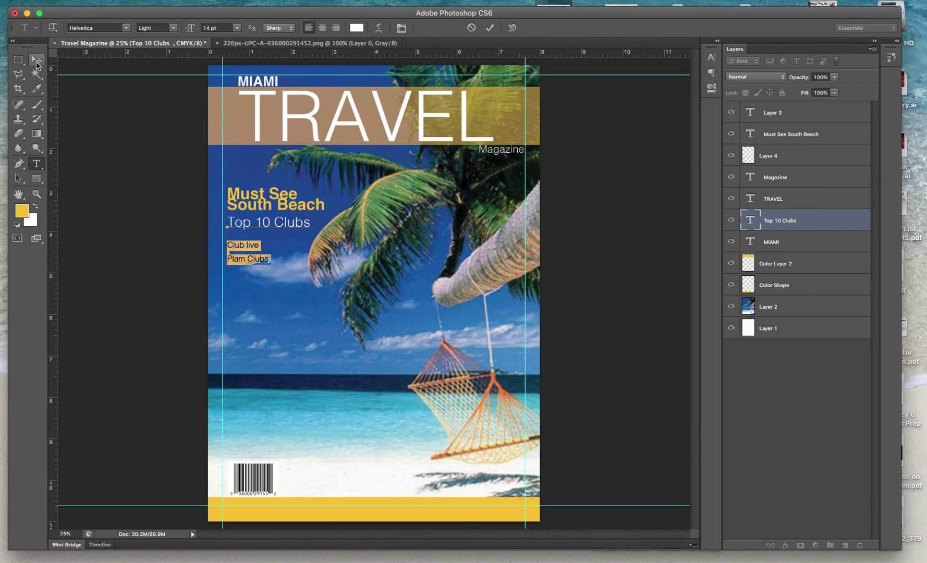
{"action": "left_click", "coordinate": [36, 59]}
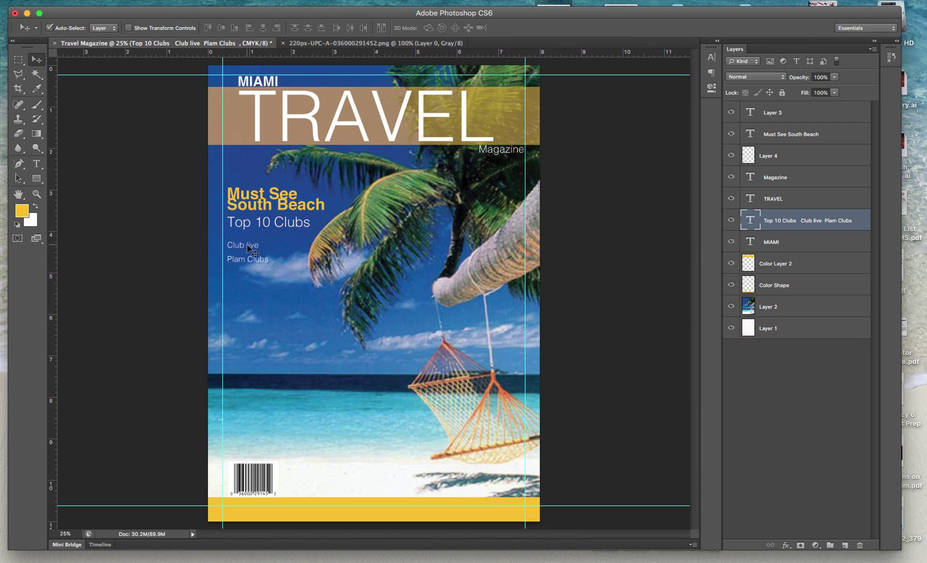
{"action": "left_click_drag", "start_coordinate": [247, 249], "coordinate": [248, 249]}
Remove the extra blank lines so the club names sit directly under 'Top 10 Clubs'.
{"action": "left_click", "coordinate": [37, 164]}
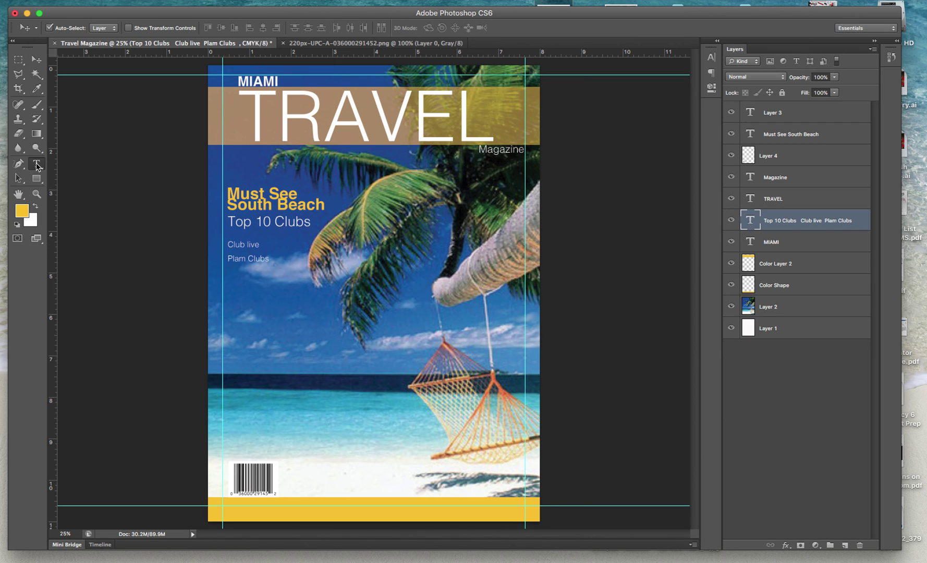
{"action": "left_click", "coordinate": [228, 243]}
{"action": "key", "text": "BackSpace"}
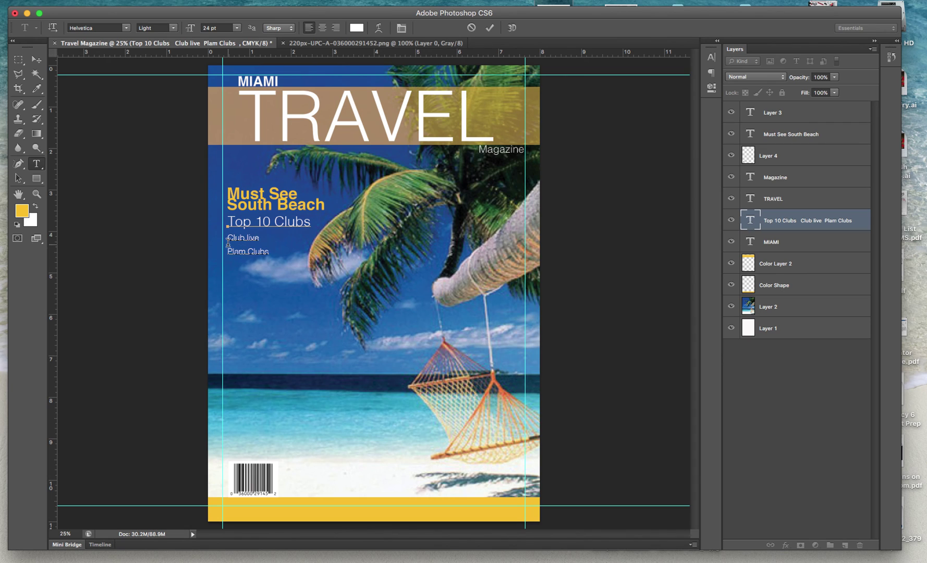
{"action": "key", "text": "BackSpace"}
{"action": "key", "text": "Return"}
{"action": "key", "text": "BackSpace"}
{"action": "key", "text": "Return"}
{"action": "left_click", "coordinate": [37, 60]}
{"action": "left_click", "coordinate": [37, 164]}
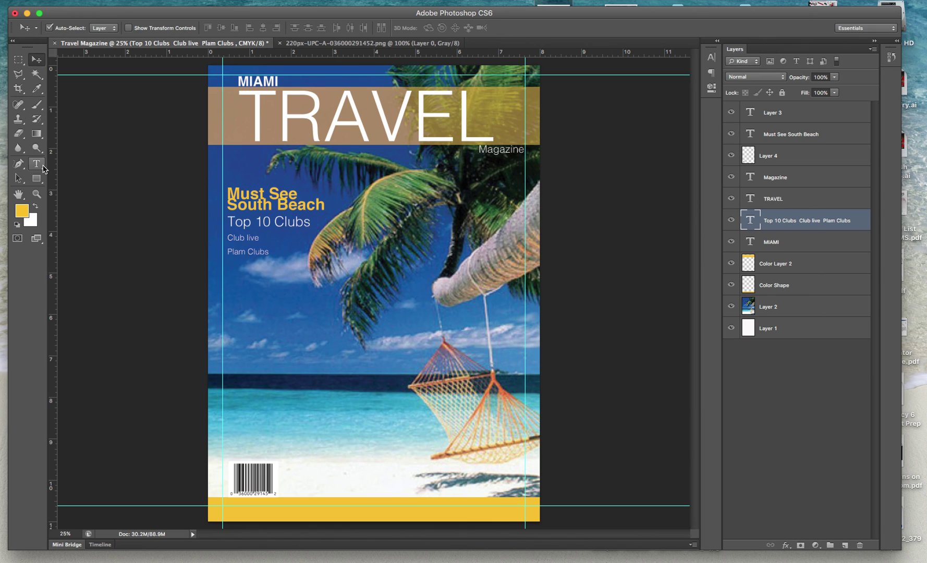
Delete the blank line in the 'Must See South Beach' headline and set its leading to 22.84 pt.
{"action": "left_click", "coordinate": [230, 202]}
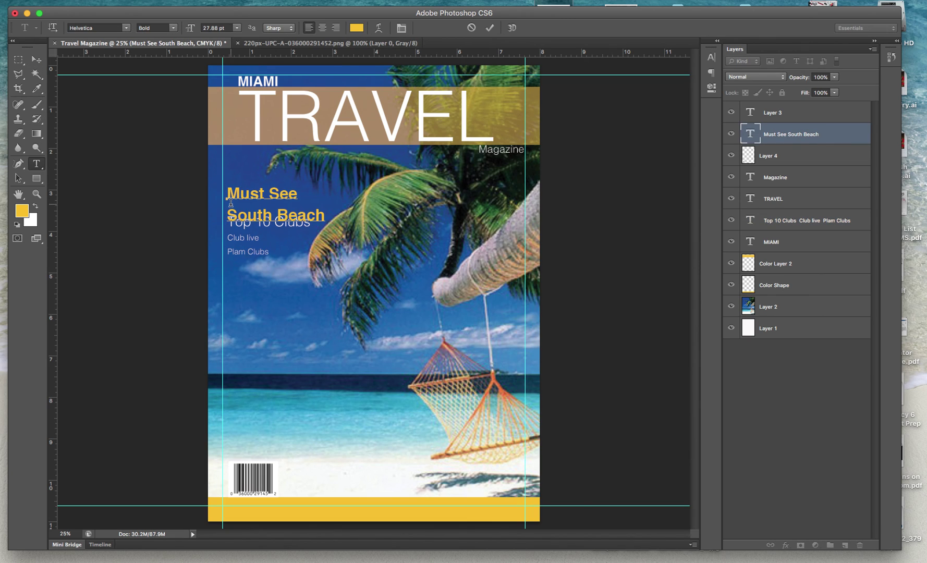
{"action": "key", "text": "Delete"}
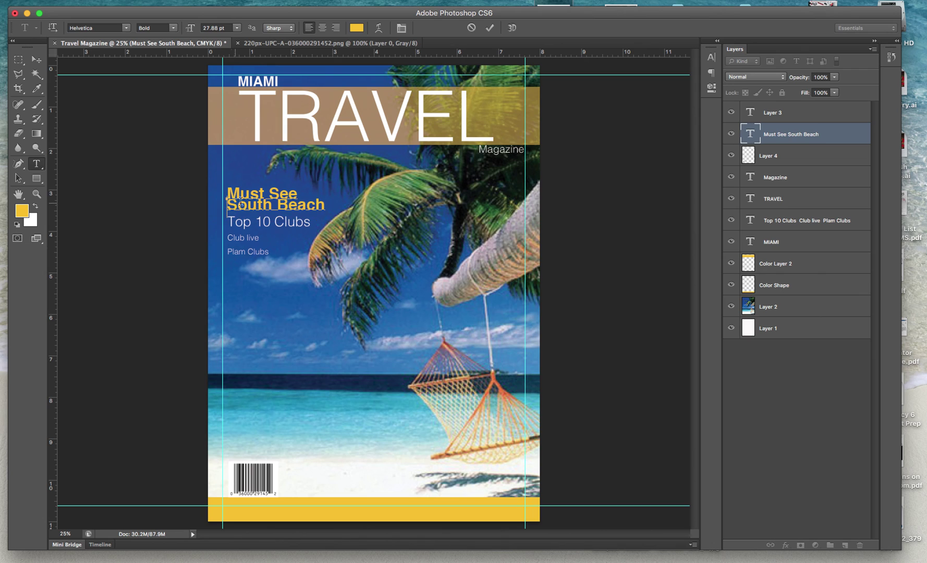
{"action": "left_click_drag", "start_coordinate": [323, 207], "coordinate": [203, 178]}
{"action": "left_click", "coordinate": [402, 29]}
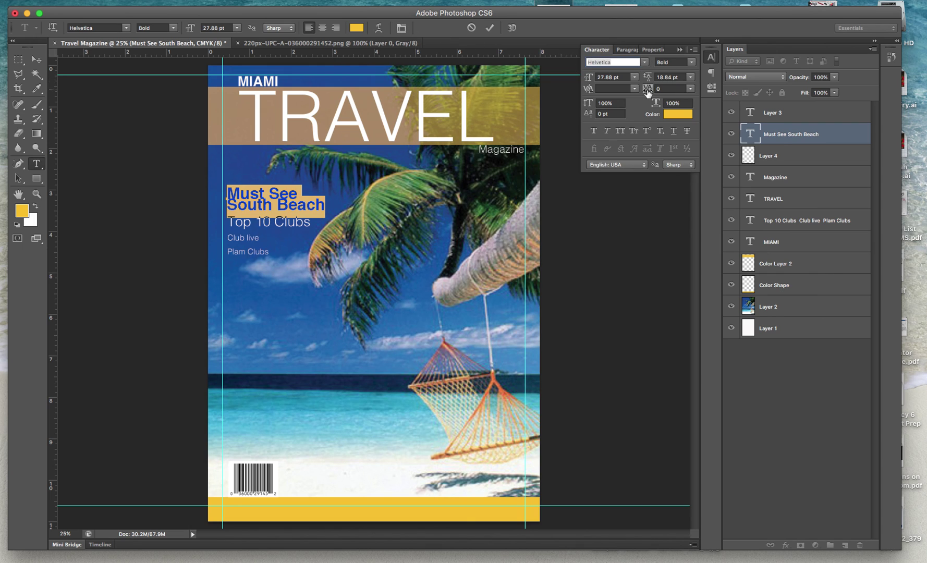
{"action": "left_click_drag", "start_coordinate": [649, 79], "coordinate": [652, 79]}
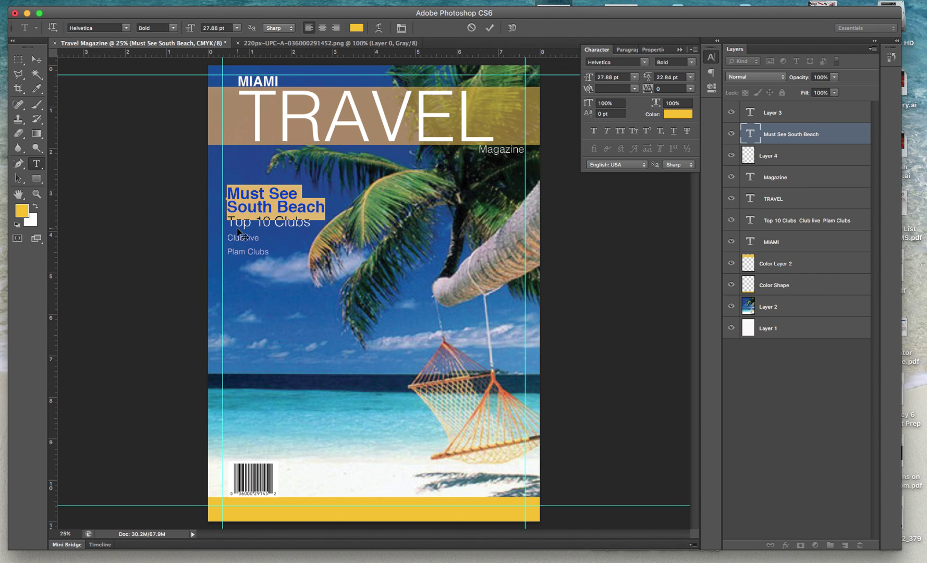
{"action": "left_click", "coordinate": [36, 63]}
{"action": "left_click", "coordinate": [264, 265]}
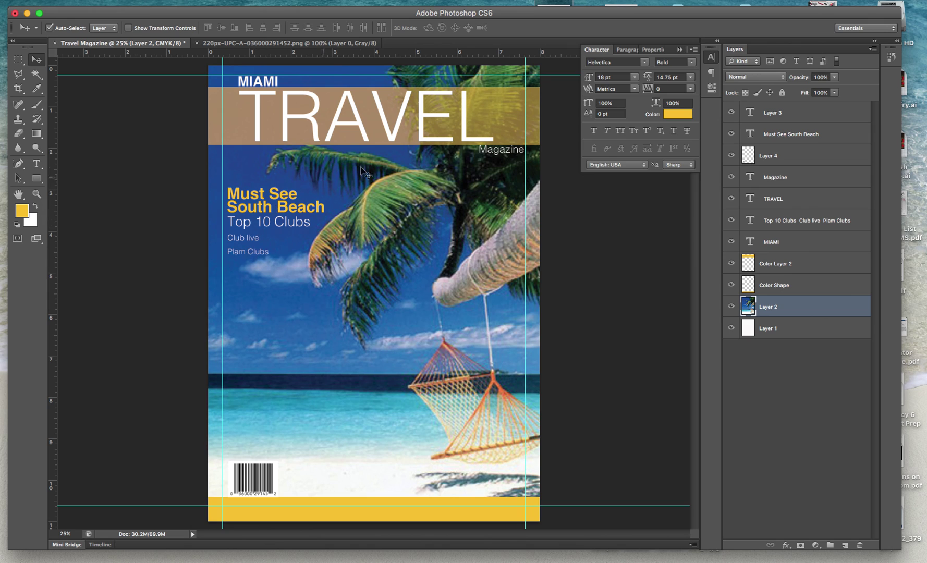
{"action": "left_click", "coordinate": [36, 164]}
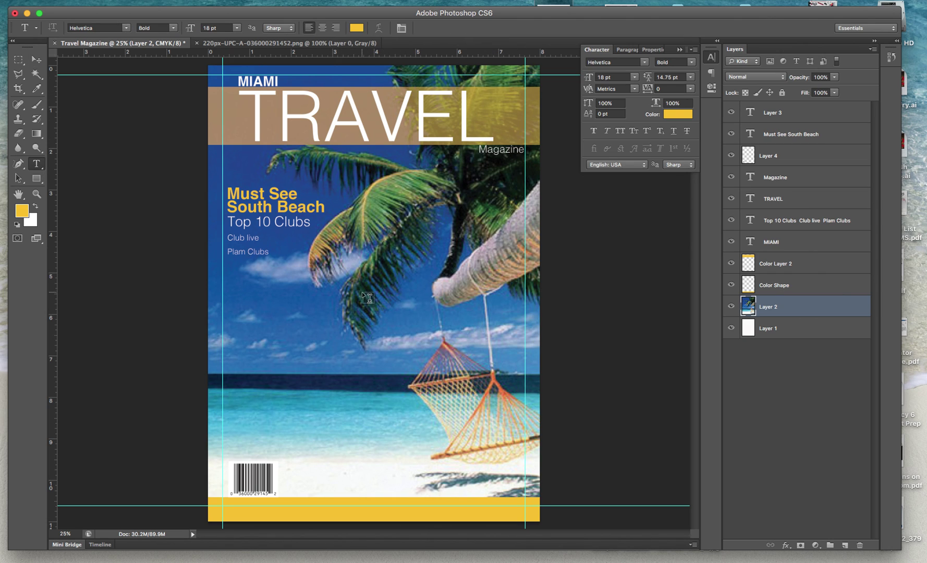